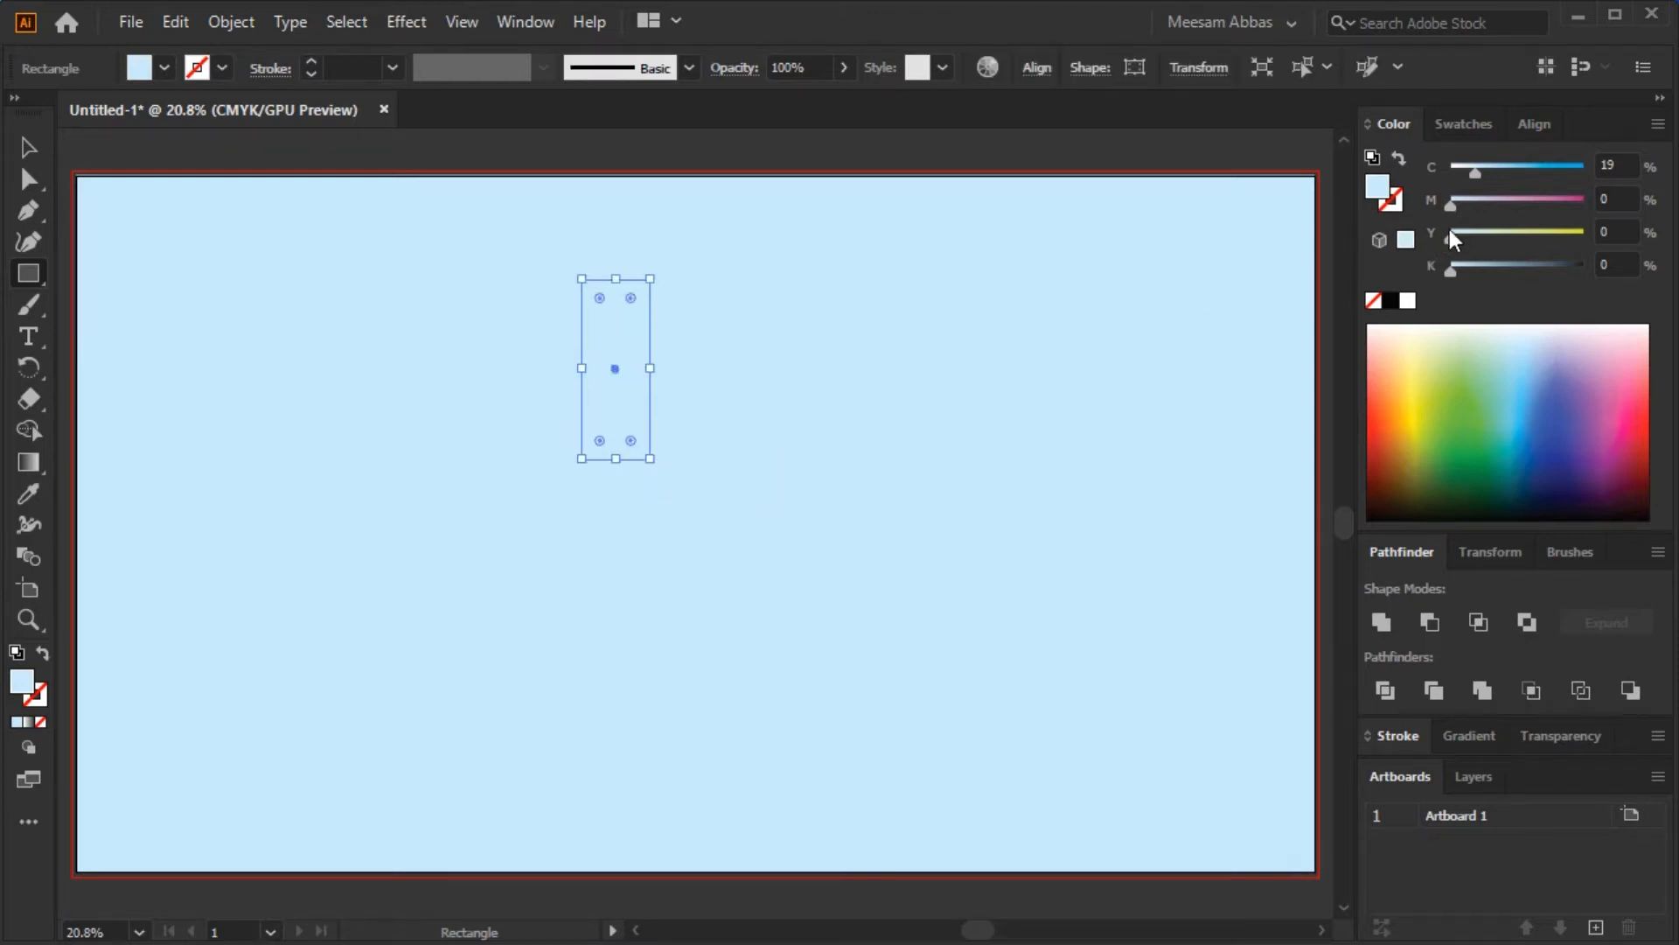
# - Give the selected narrow rectangle a solid cyan stroke with C 100, M 0, Y 0, K 0
pyautogui.click(1397, 207)
pyautogui.click(1405, 238)
pyautogui.moveTo(1478, 171); pyautogui.dragTo(1640, 182)
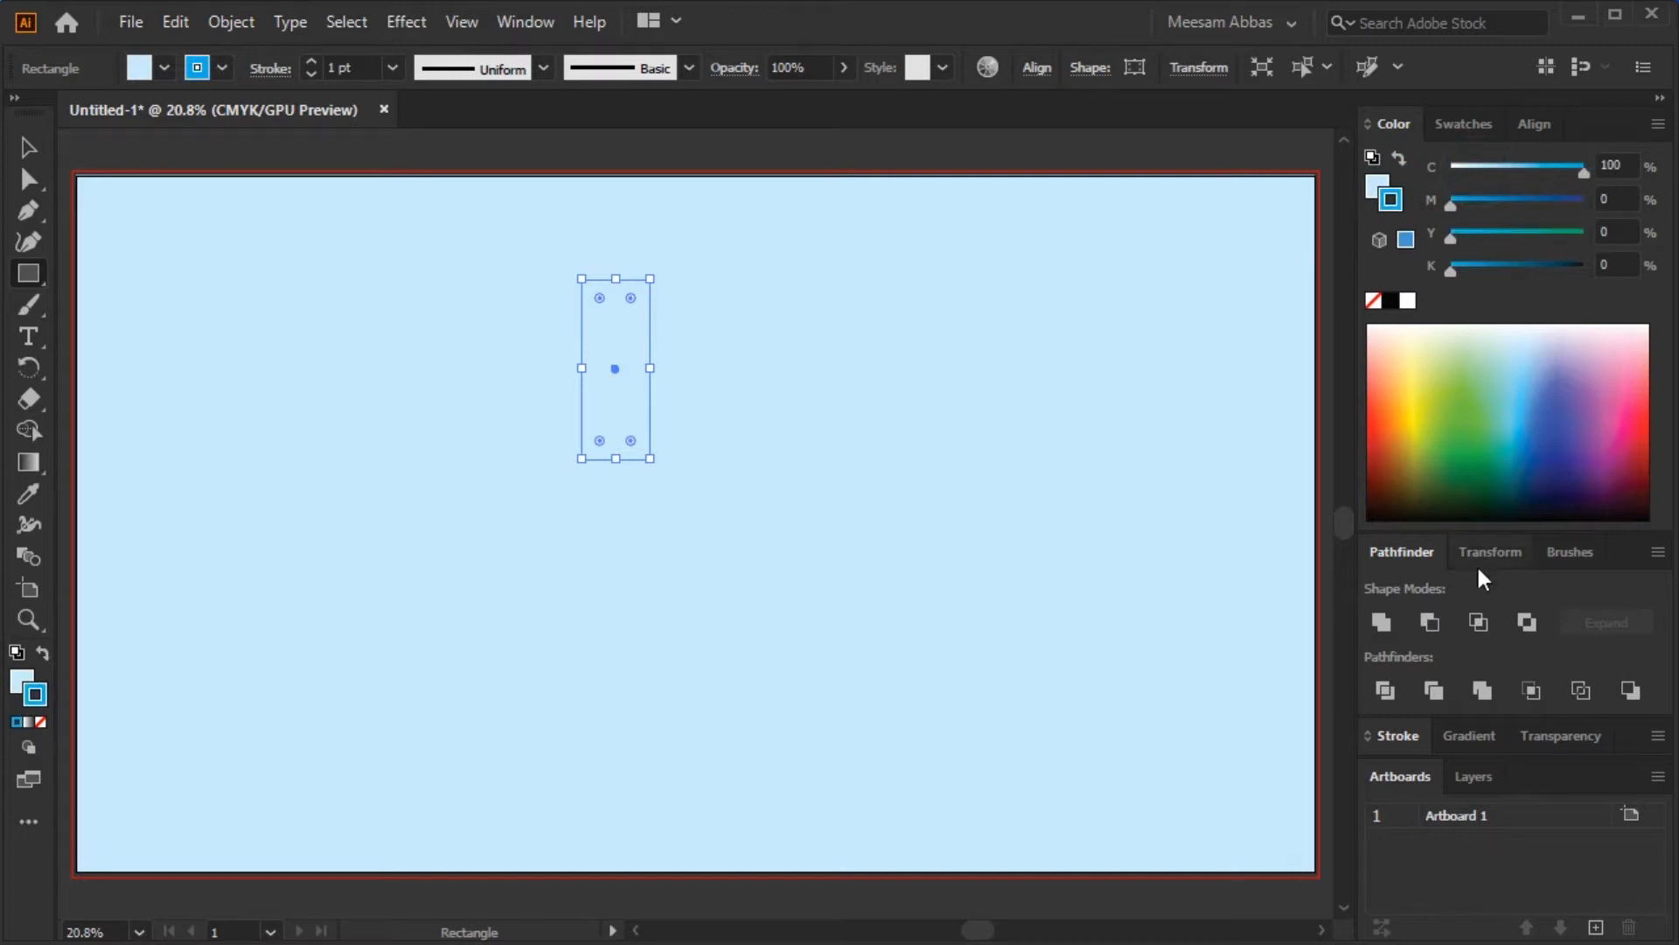
# - Set the rectangle's stroke weight to 12 pt and deselect it
pyautogui.click(1410, 746)
pyautogui.click(1501, 672)
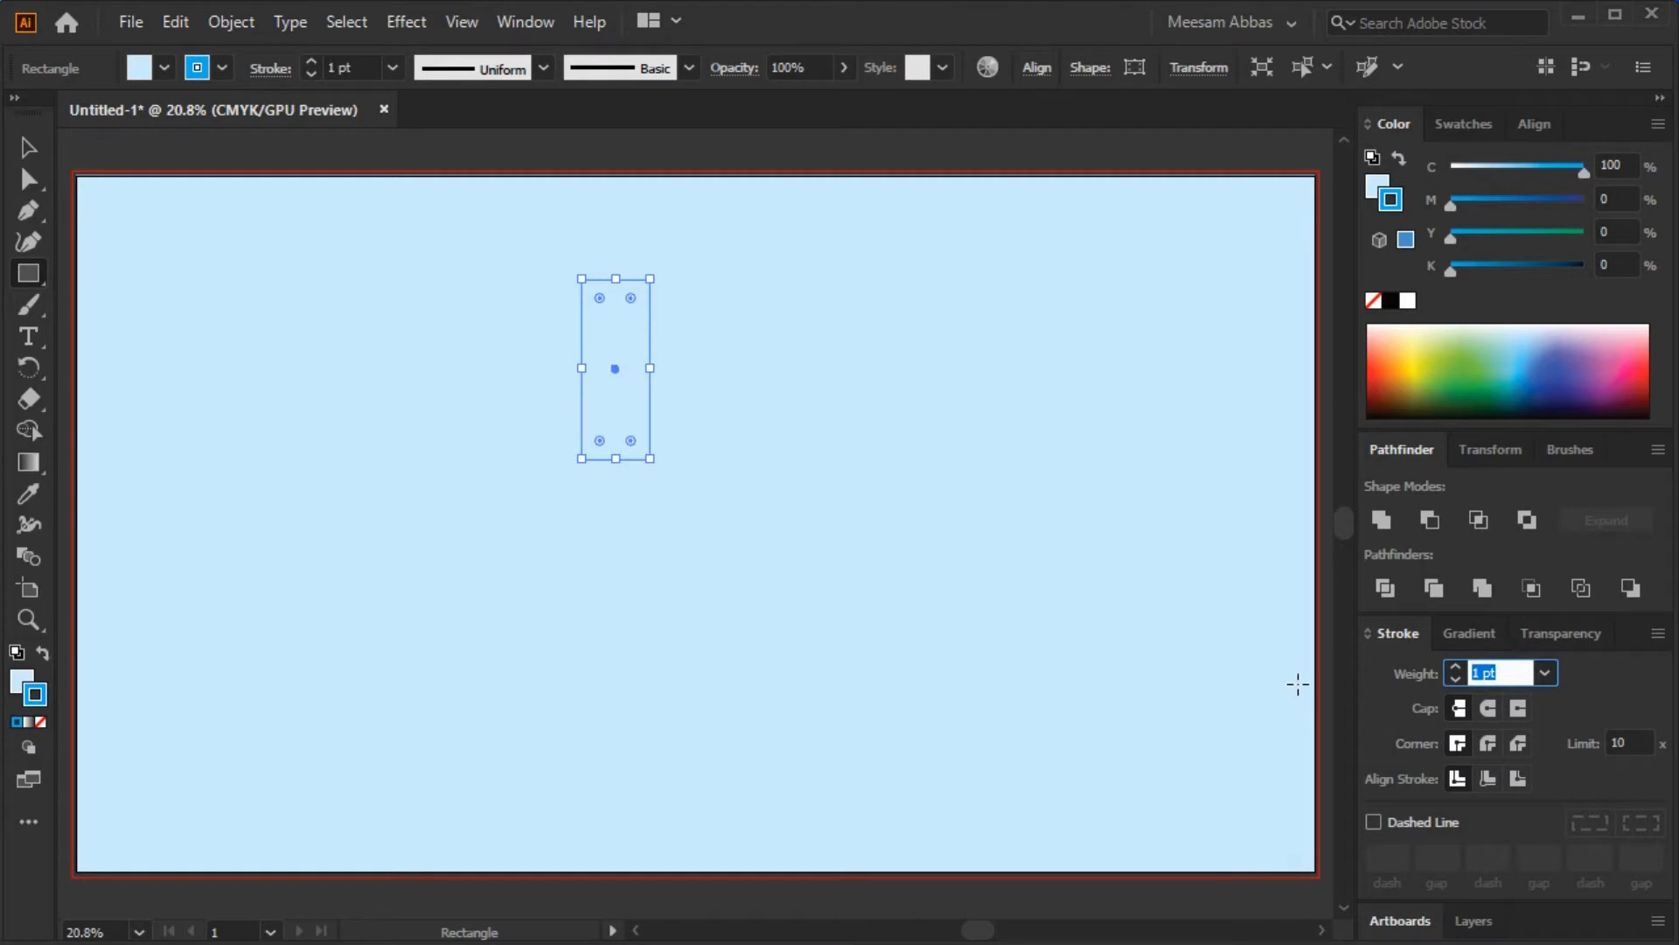
pyautogui.press('Up')
pyautogui.press('Up')
pyautogui.press('Up')
pyautogui.press('Up')
pyautogui.press('Up')
pyautogui.press('Up')
pyautogui.press('Up')
pyautogui.press('Up')
pyautogui.press('Up')
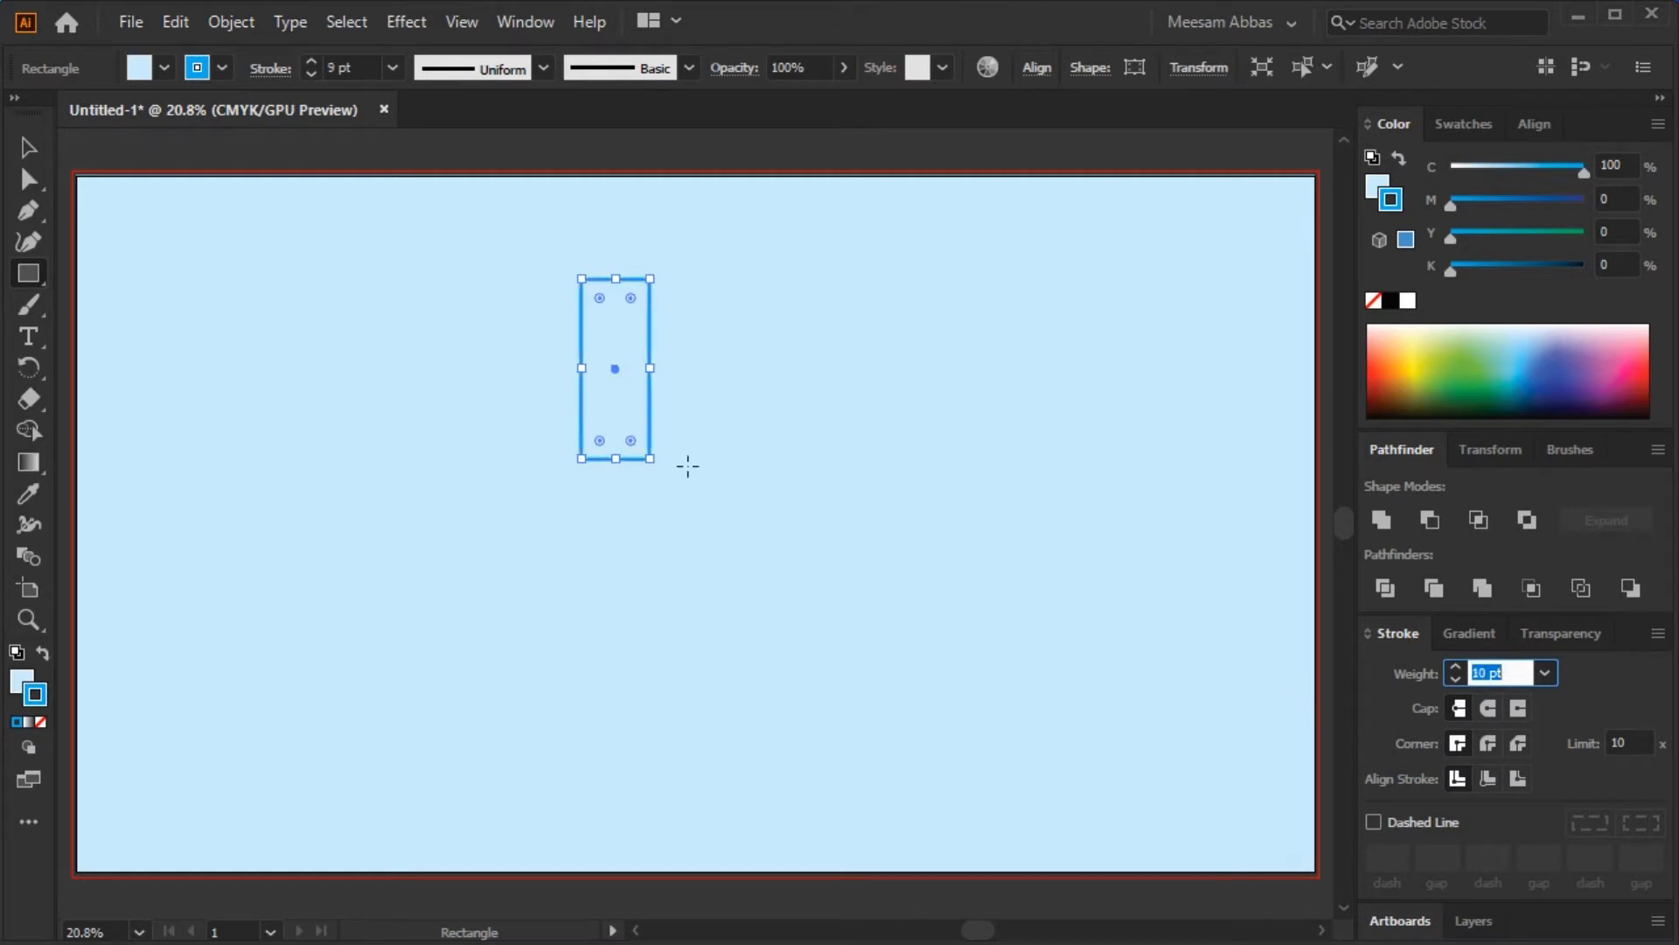
pyautogui.press('Up')
pyautogui.click(28, 147)
pyautogui.click(274, 421)
pyautogui.click(345, 425)
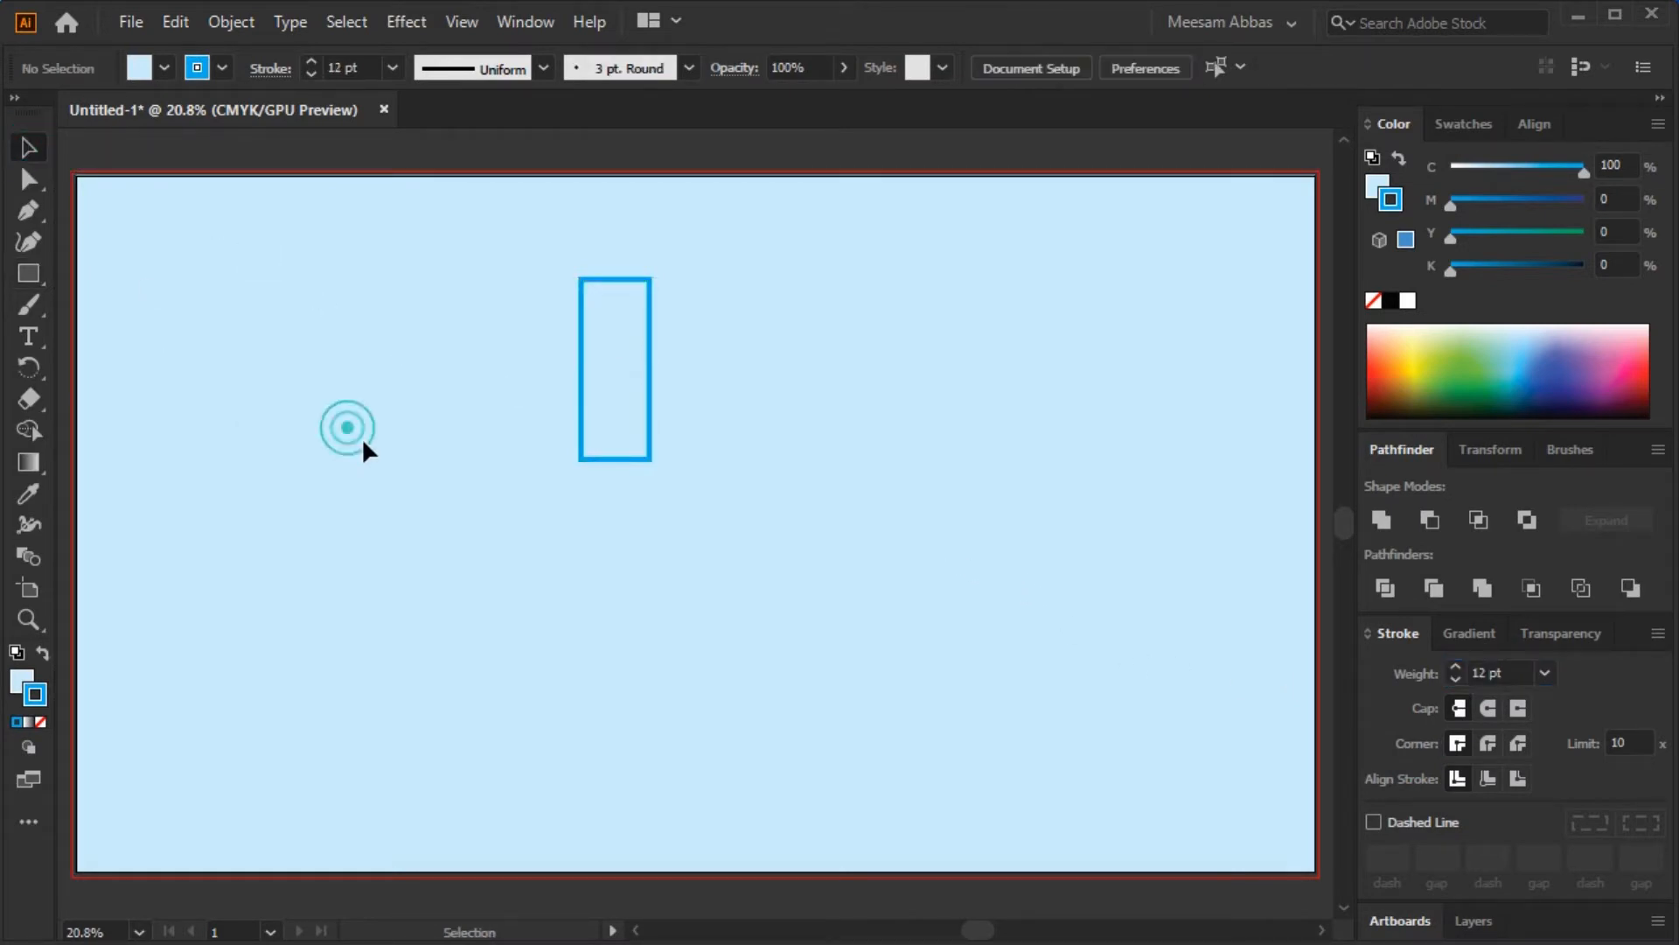
# - Duplicate the rectangle diagonally downward to the right twice, forming three adjoining stepped rectangles
pyautogui.moveTo(535, 359); pyautogui.dragTo(656, 472)
pyautogui.click(660, 515)
pyautogui.click(690, 479)
pyautogui.scroll(2, 709, 450)
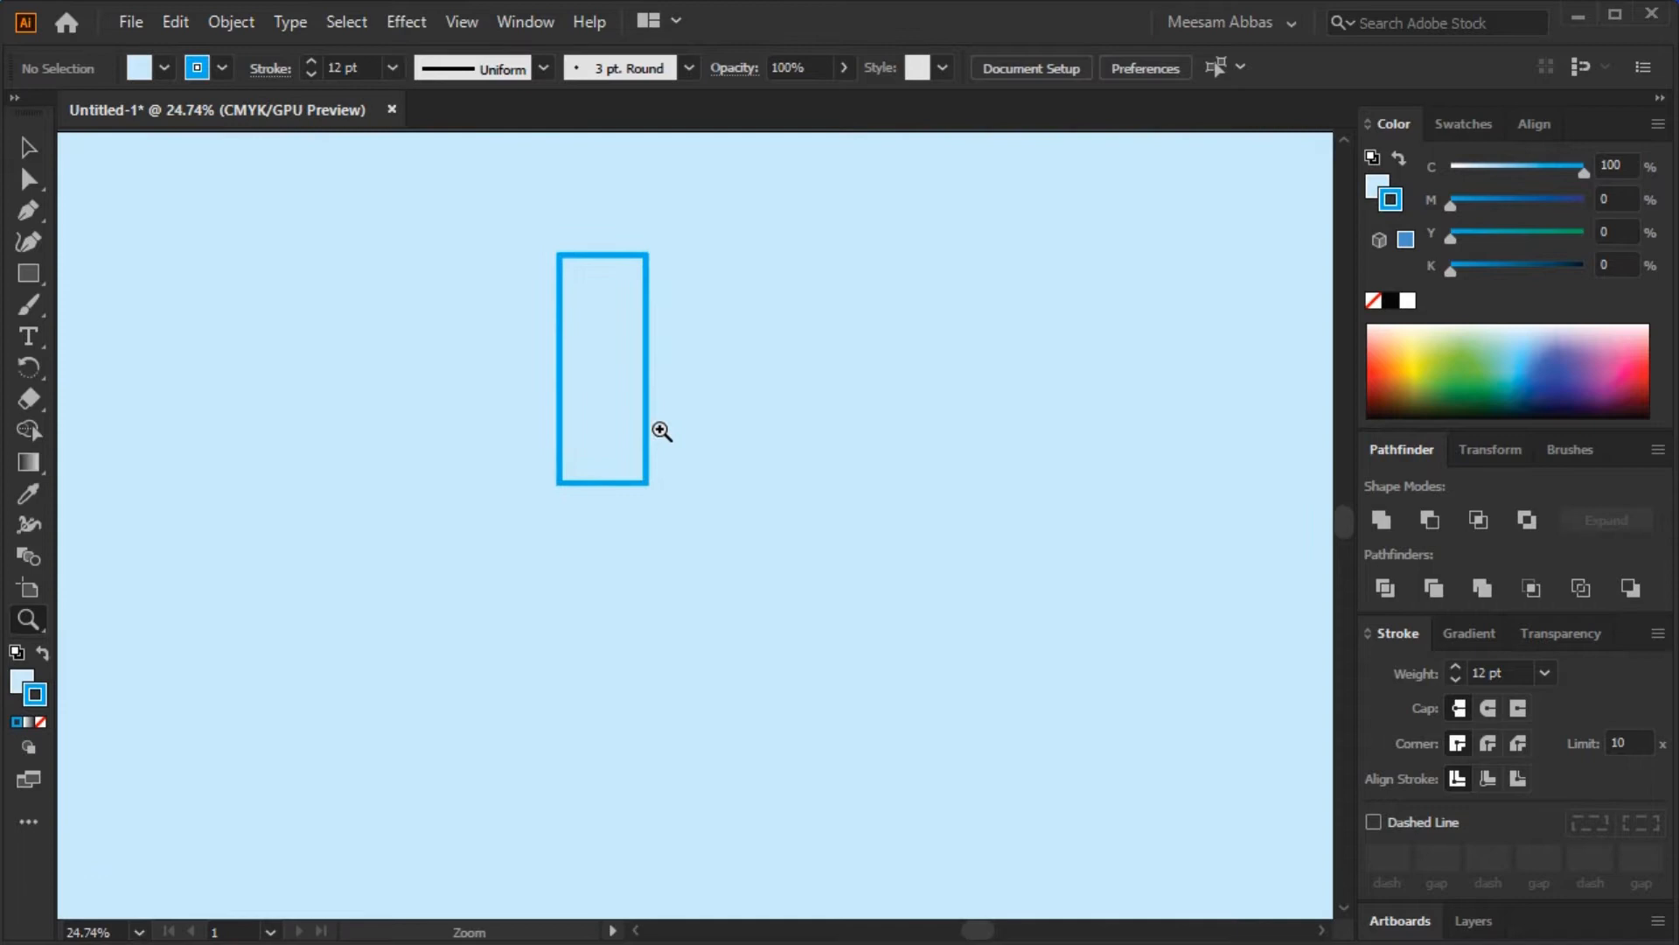
pyautogui.click(29, 153)
pyautogui.moveTo(486, 317); pyautogui.dragTo(604, 455)
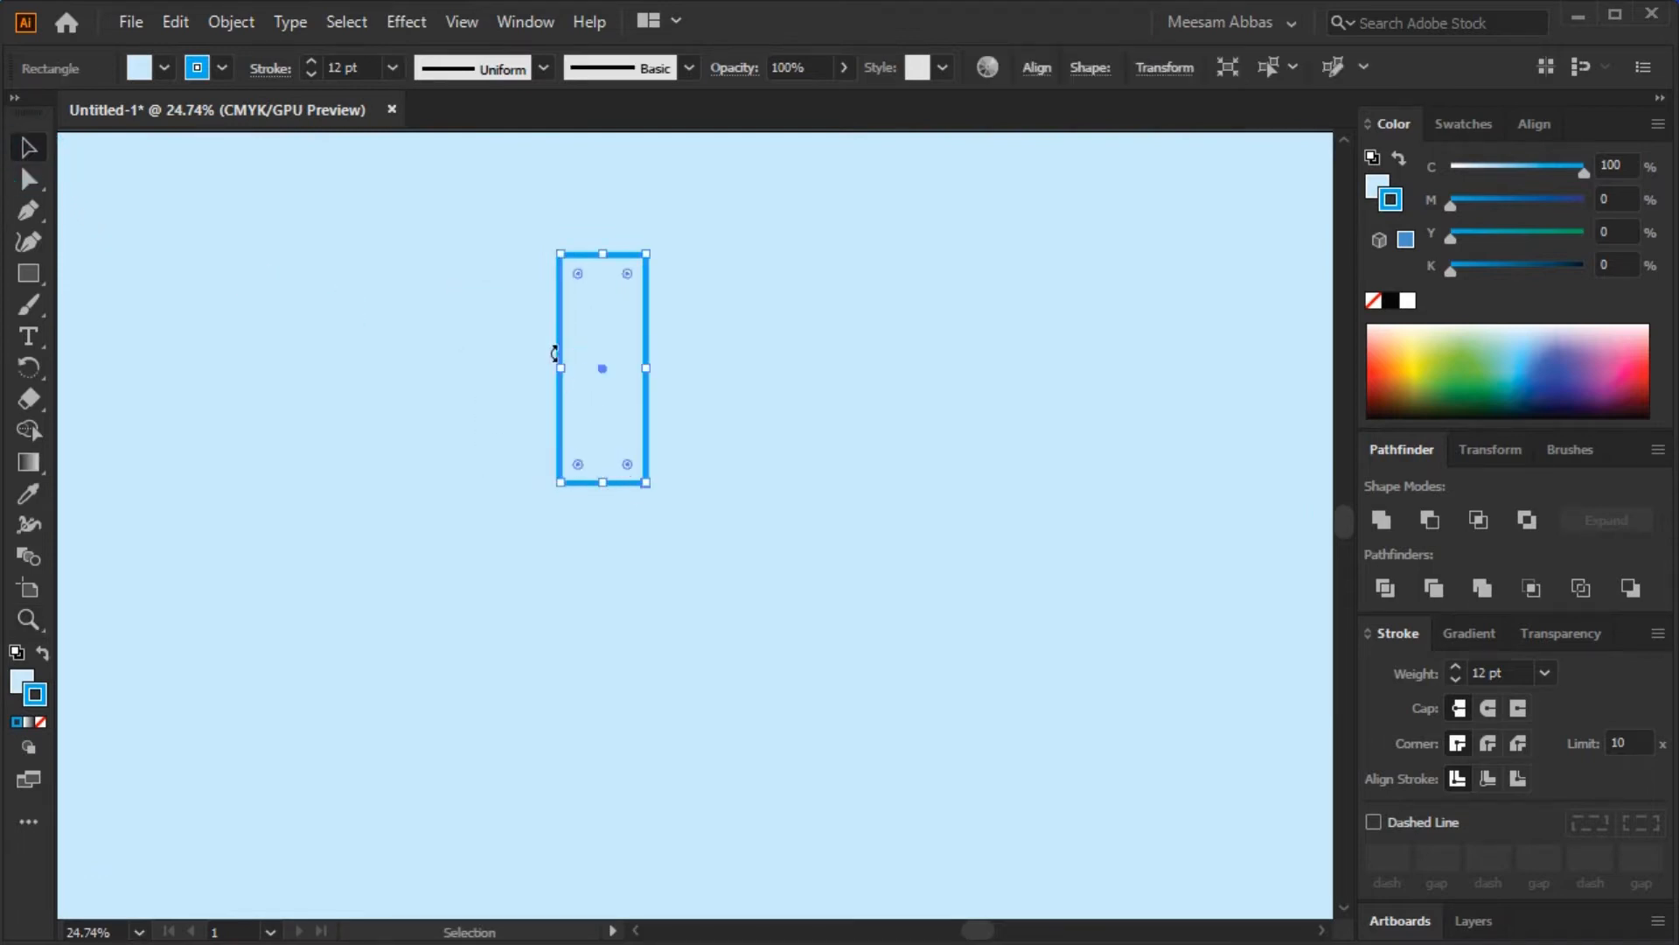
pyautogui.click(510, 276)
pyautogui.moveTo(561, 303); pyautogui.dragTo(661, 385)
pyautogui.hotkey('ctrl', 'd')
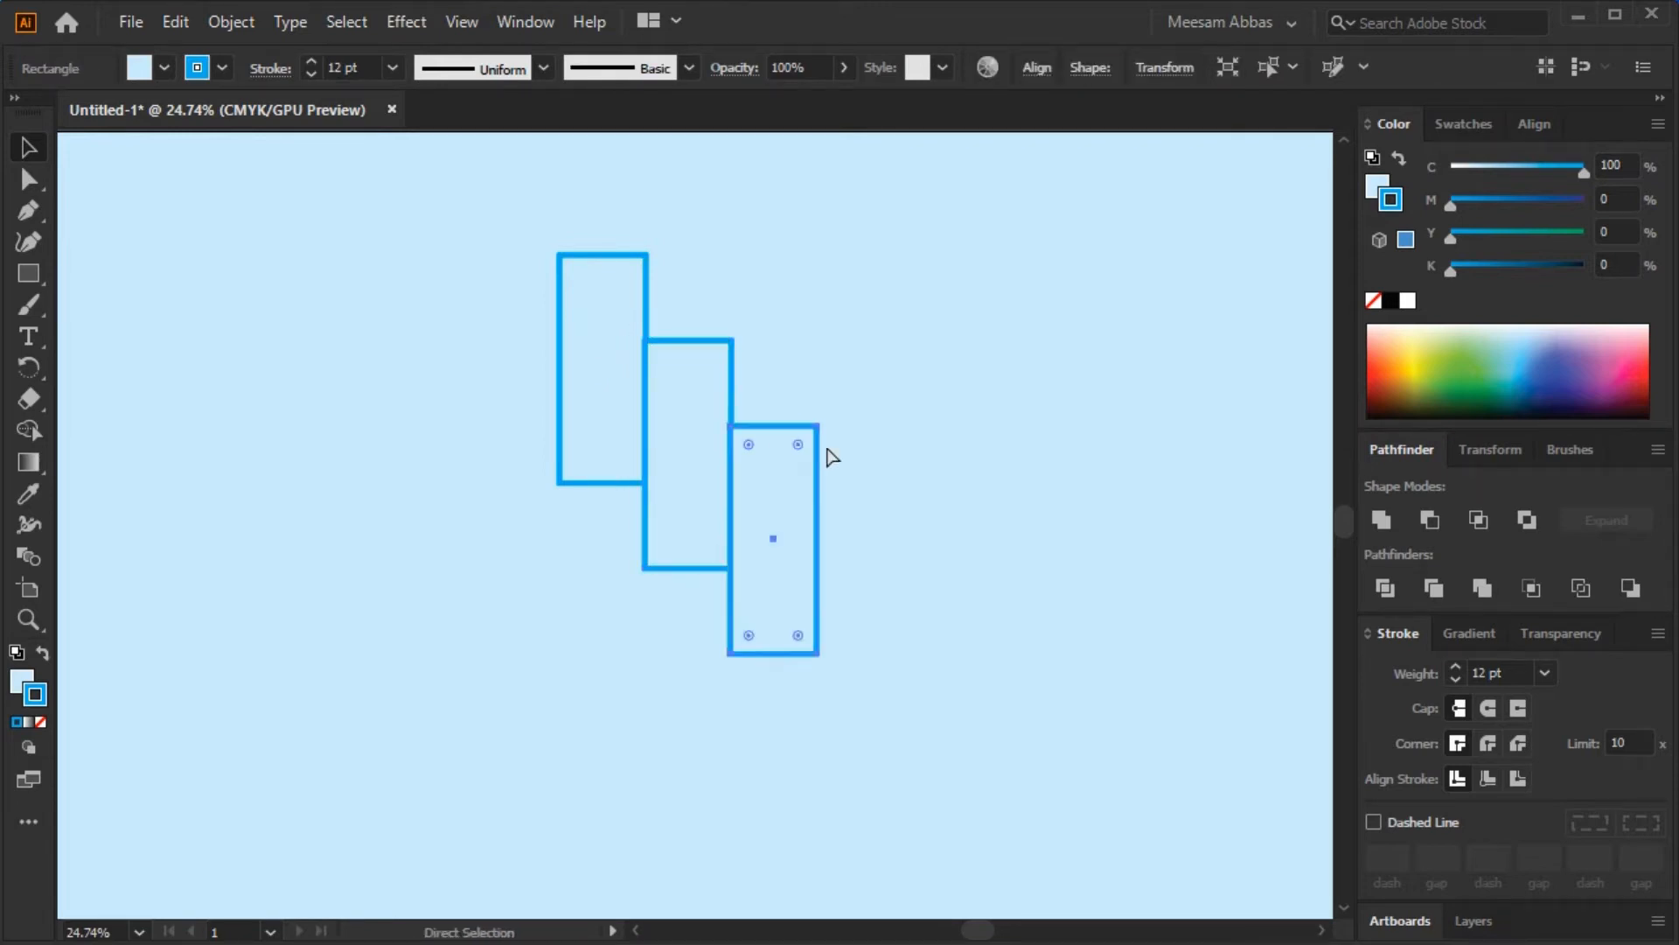
pyautogui.click(877, 467)
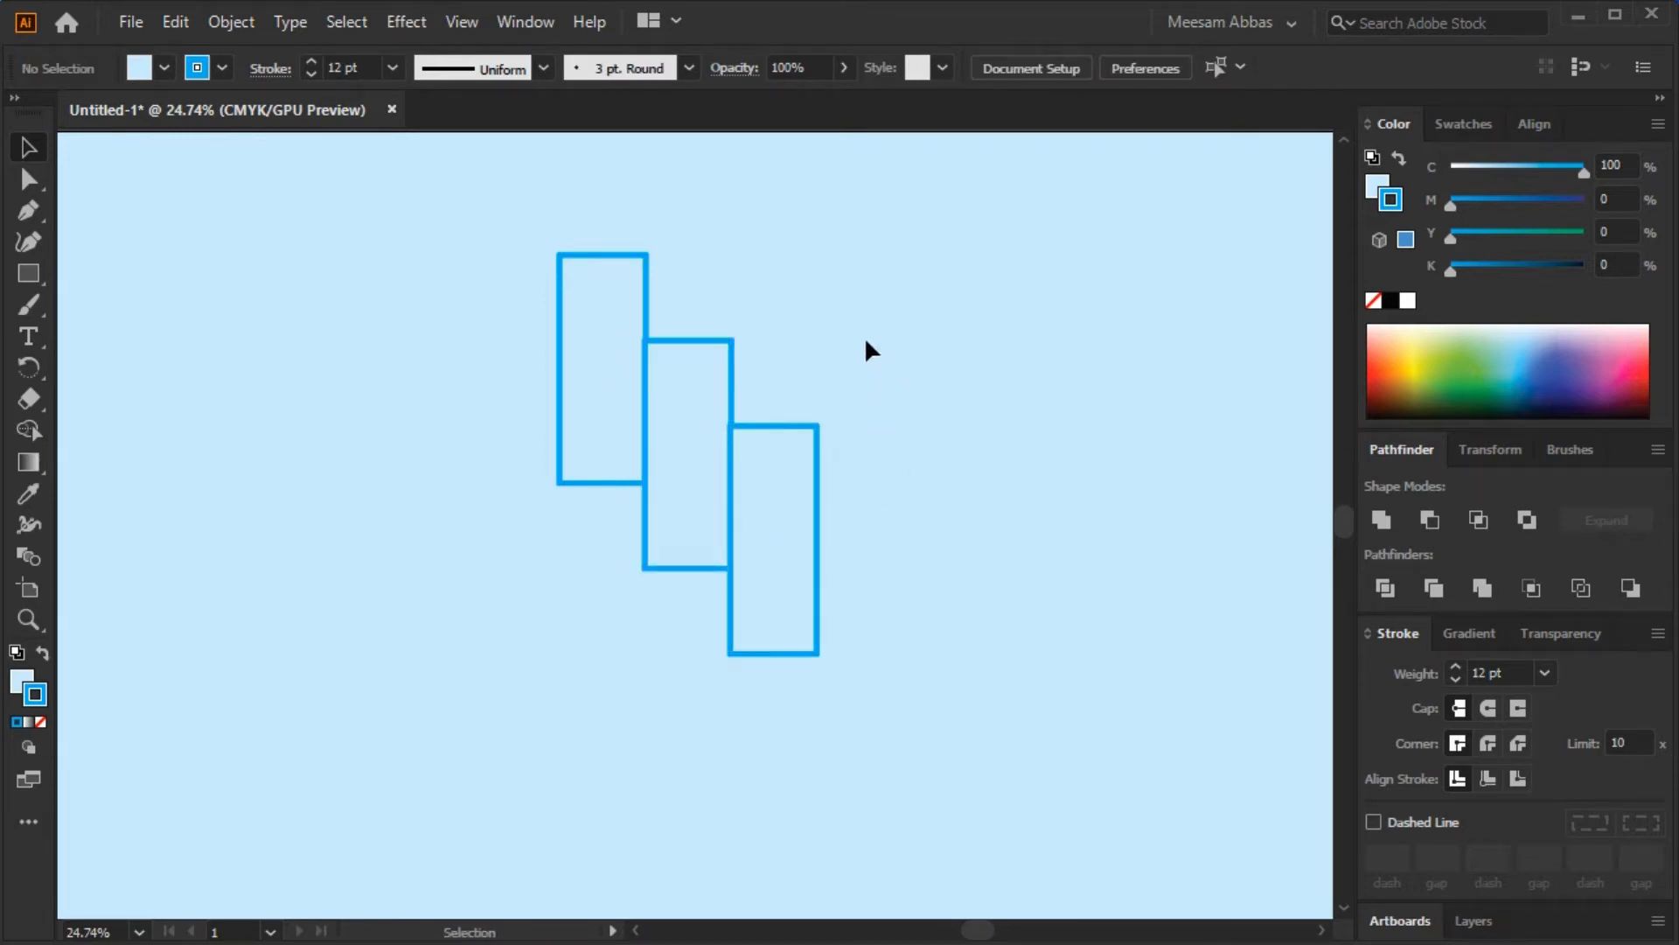
# - Bring the upper two of the three stepped rectangles to the front of the stacking order
pyautogui.moveTo(674, 257); pyautogui.dragTo(570, 322)
pyautogui.moveTo(691, 267); pyautogui.dragTo(595, 380)
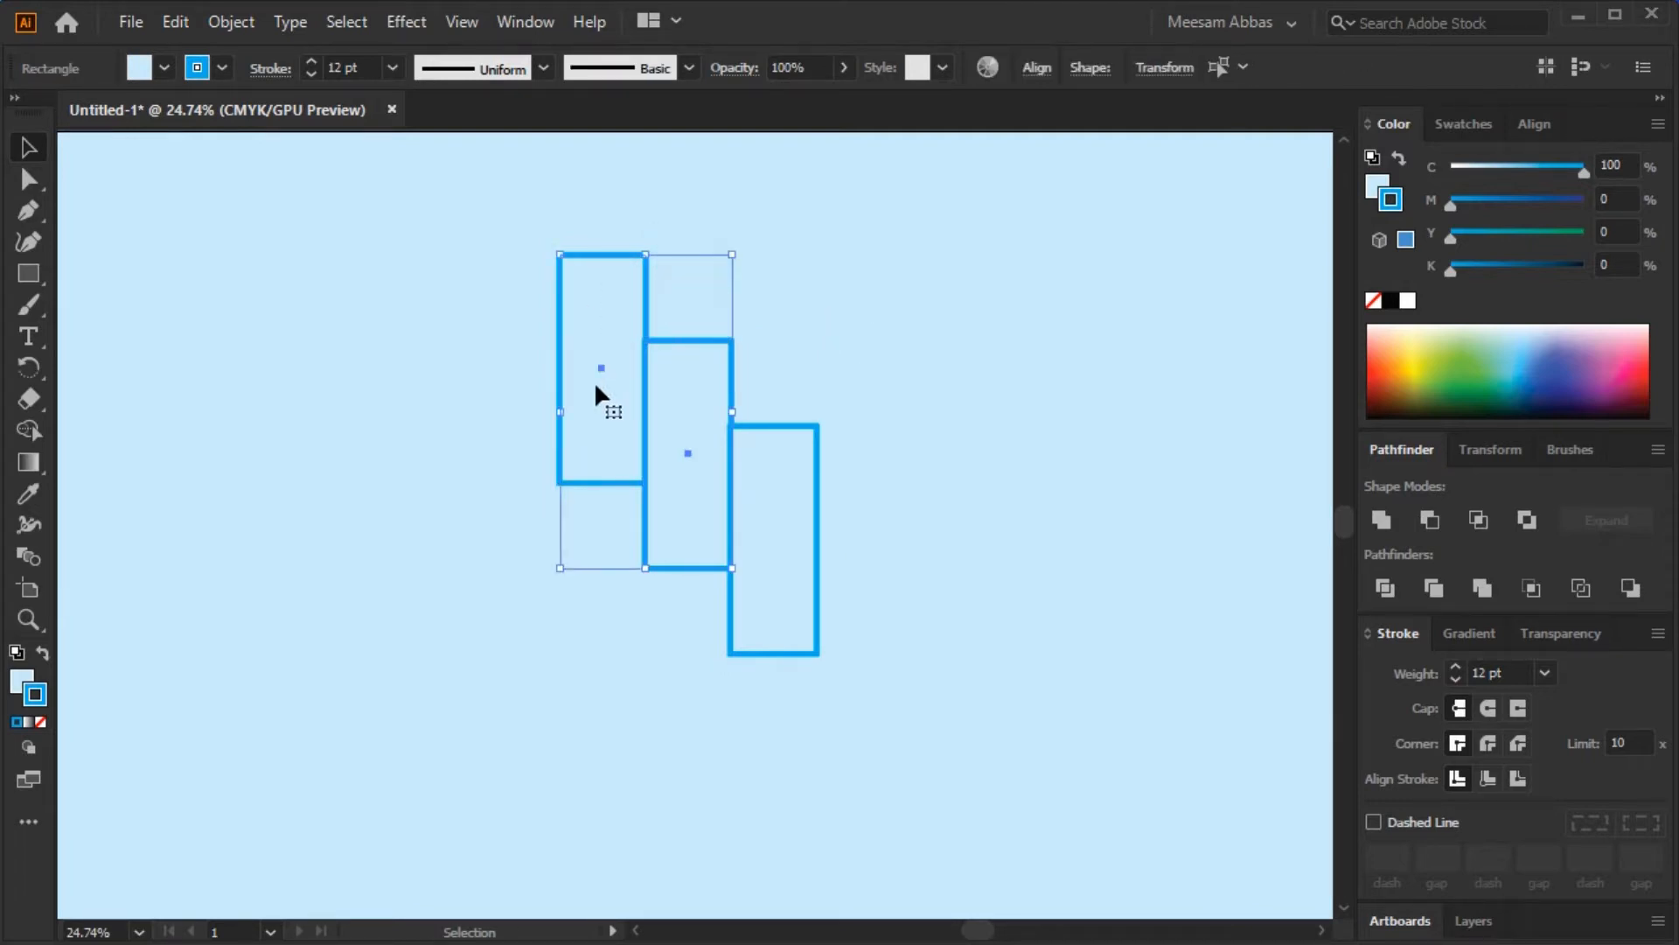
pyautogui.hotkey('ctrl', 'shift', ']')
pyautogui.click(407, 700)
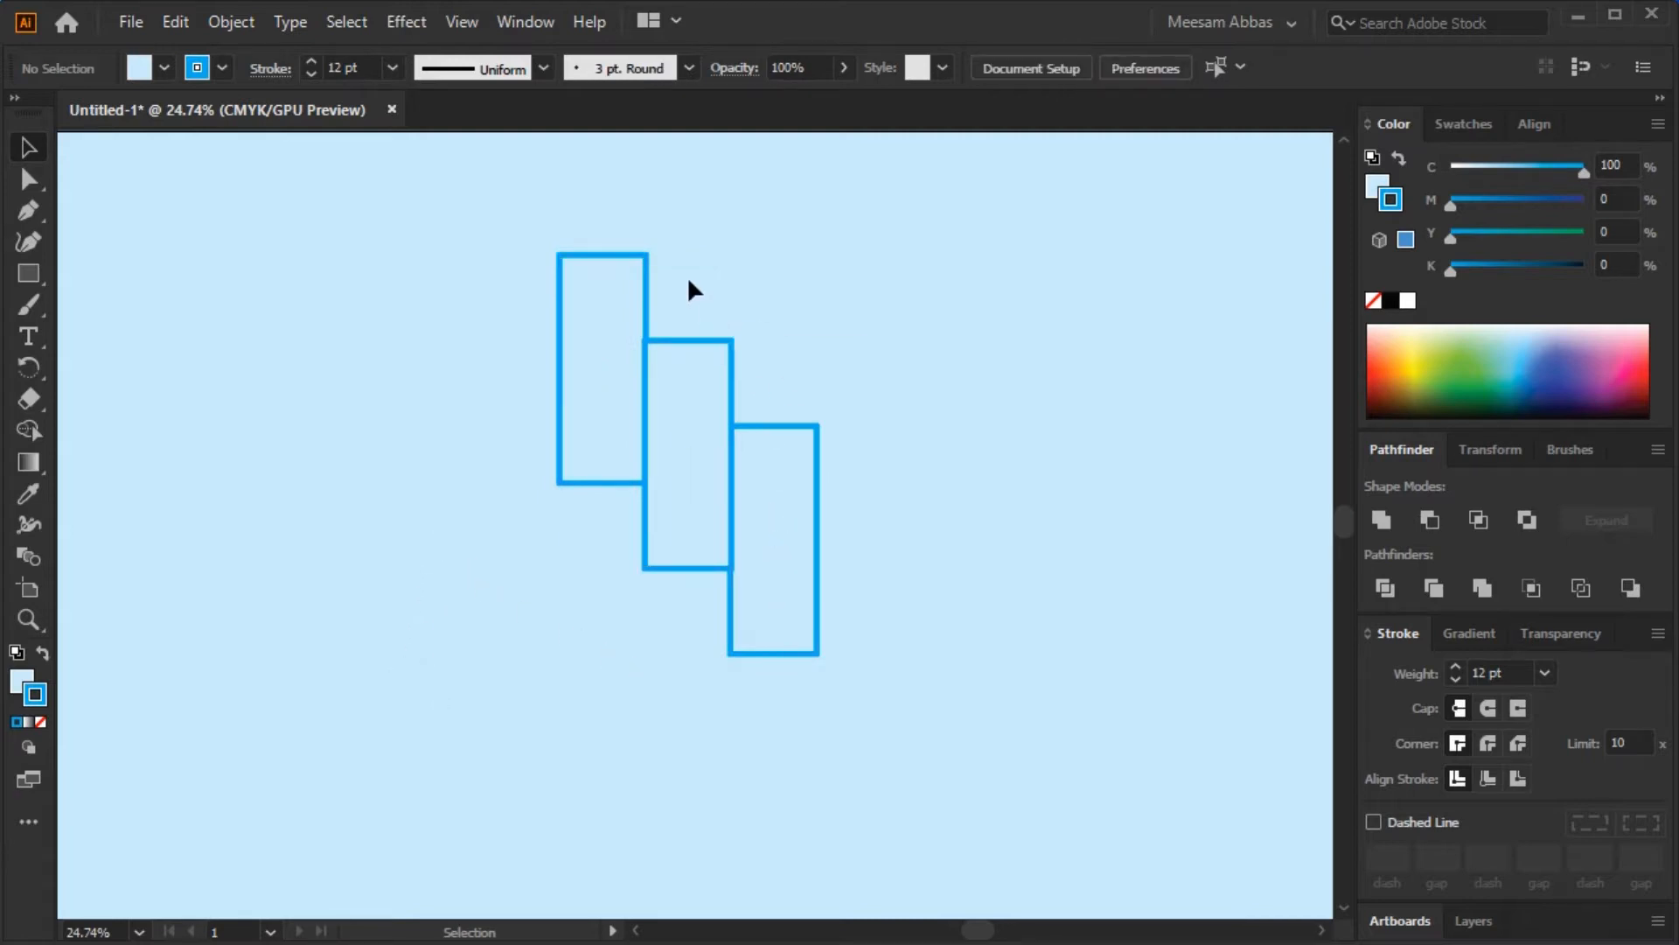
# - Delete all three stepped rectangles from the artboard, keeping only the light blue background
pyautogui.moveTo(688, 280); pyautogui.dragTo(955, 705)
pyautogui.press('Delete')
pyautogui.moveTo(815, 310); pyautogui.dragTo(554, 588)
pyautogui.press('Delete')
pyautogui.hotkey('ctrl', '0')
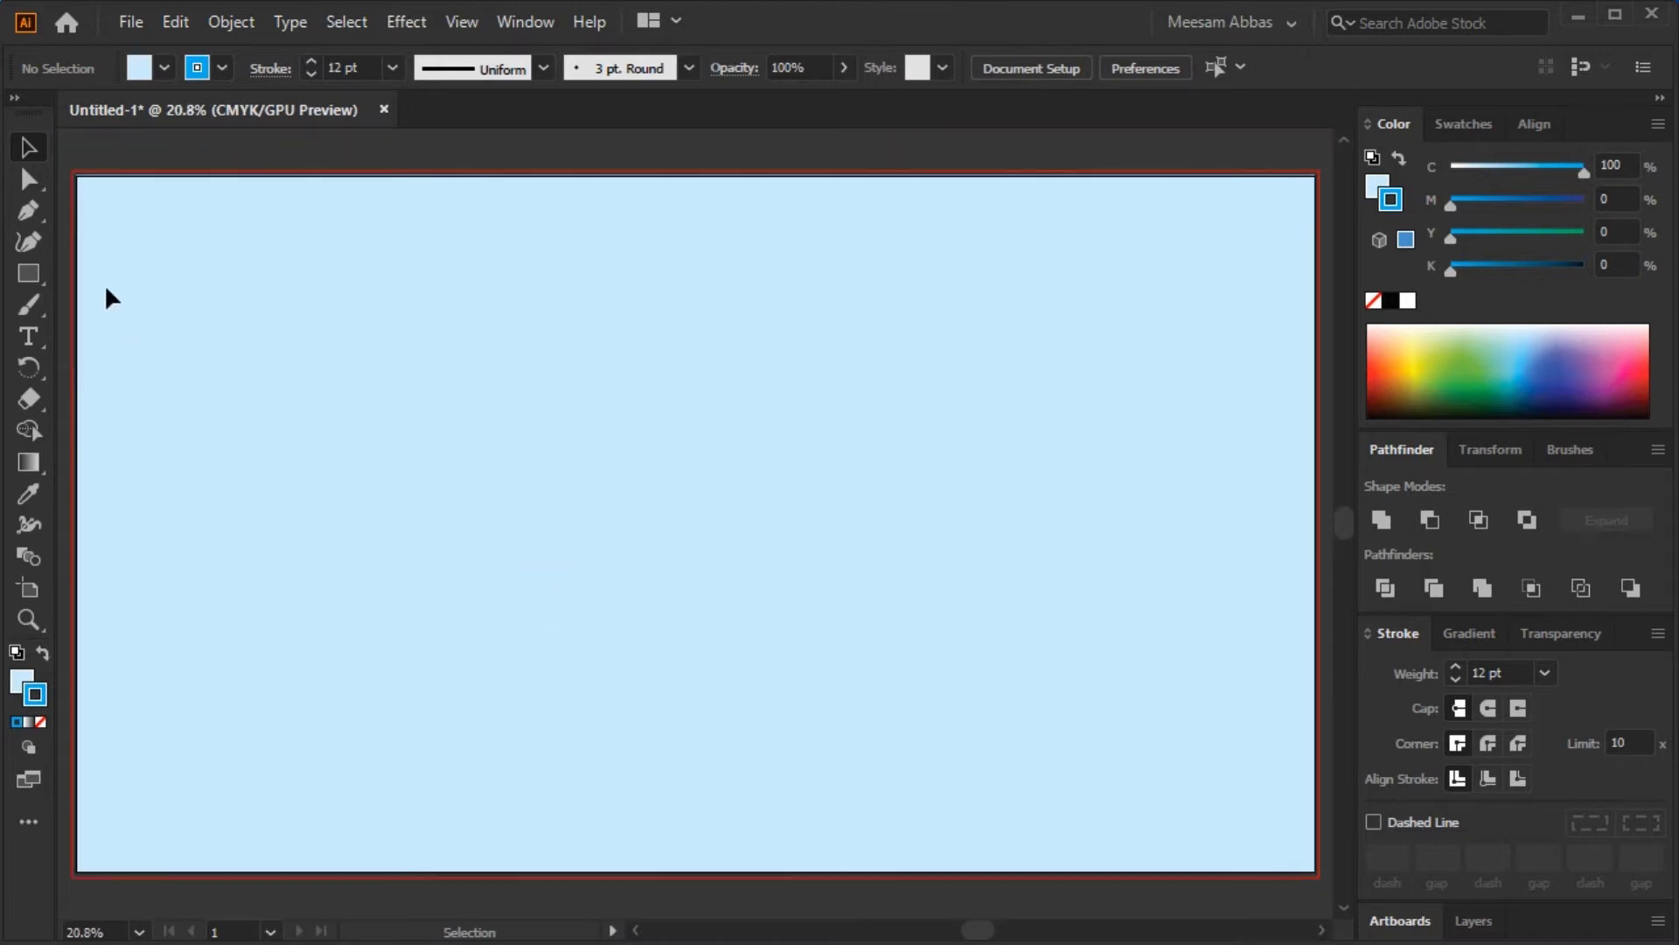
# - Draw a larger upright rectangle in the upper part of the artboard, left of its centre, with the 12 pt cyan stroke
pyautogui.click(29, 273)
pyautogui.moveTo(503, 281)
pyautogui.mouseDown()
pyautogui.moveTo(588, 450)
pyautogui.moveTo(593, 513)
pyautogui.mouseUp()
pyautogui.press('v')
pyautogui.click(259, 364)
pyautogui.click(516, 392)
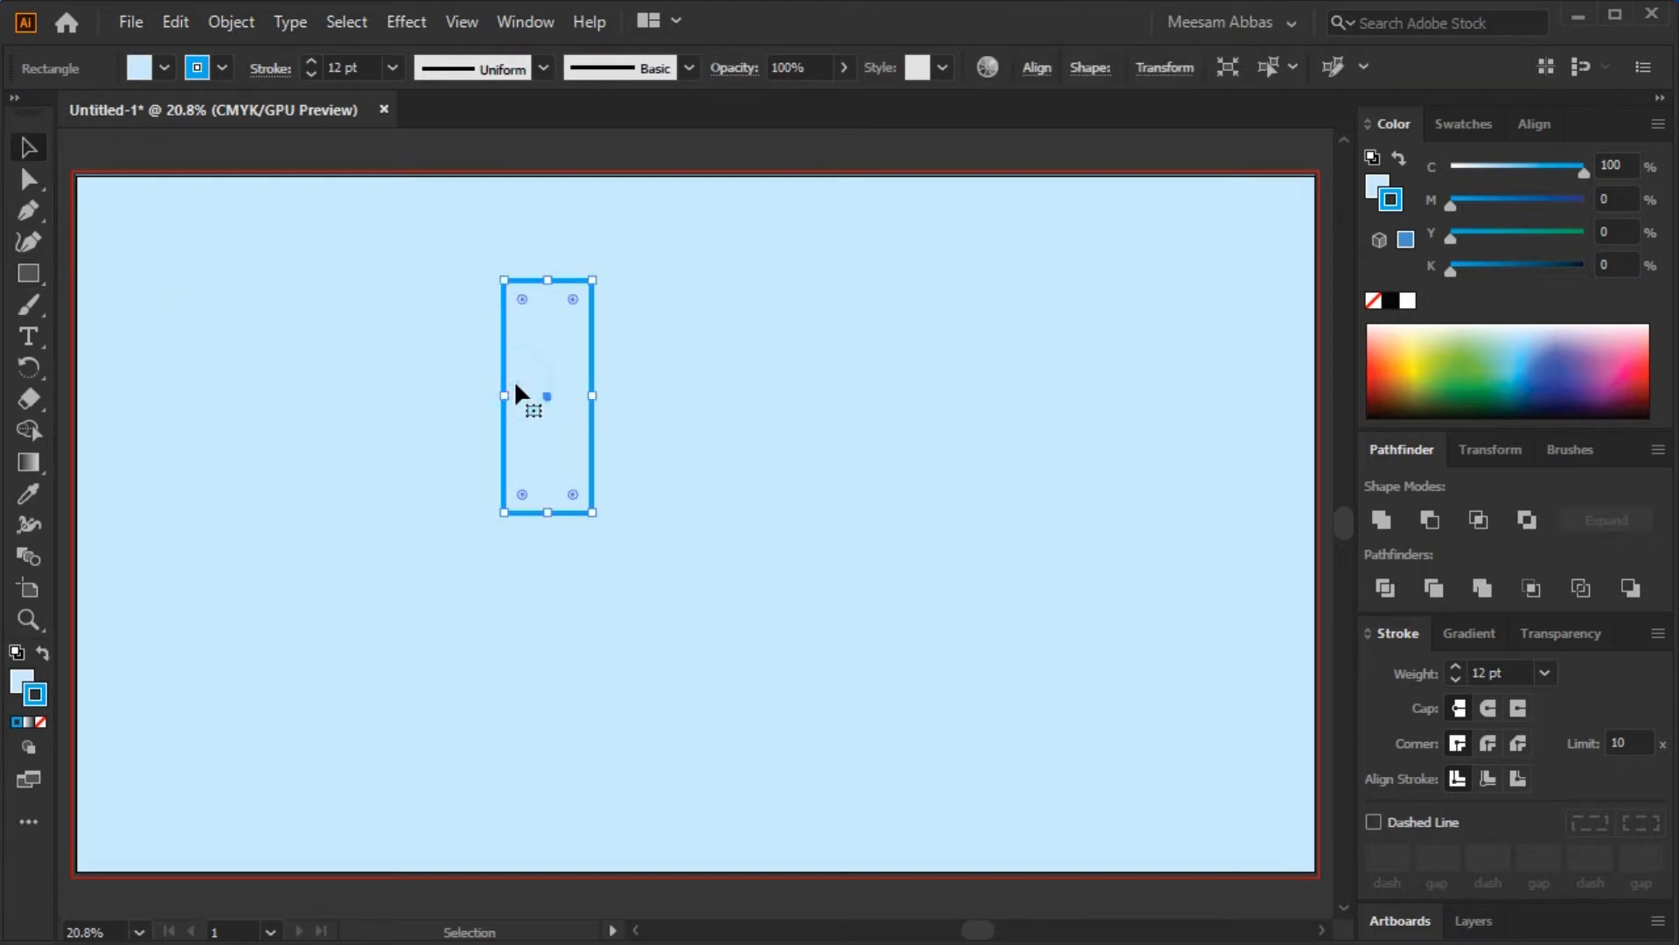
# - Change the rectangle's stroke to a deeper blue with C 100, M 56, Y 0, K 0
pyautogui.moveTo(1450, 204); pyautogui.dragTo(1585, 202)
pyautogui.click(1110, 361)
pyautogui.click(780, 378)
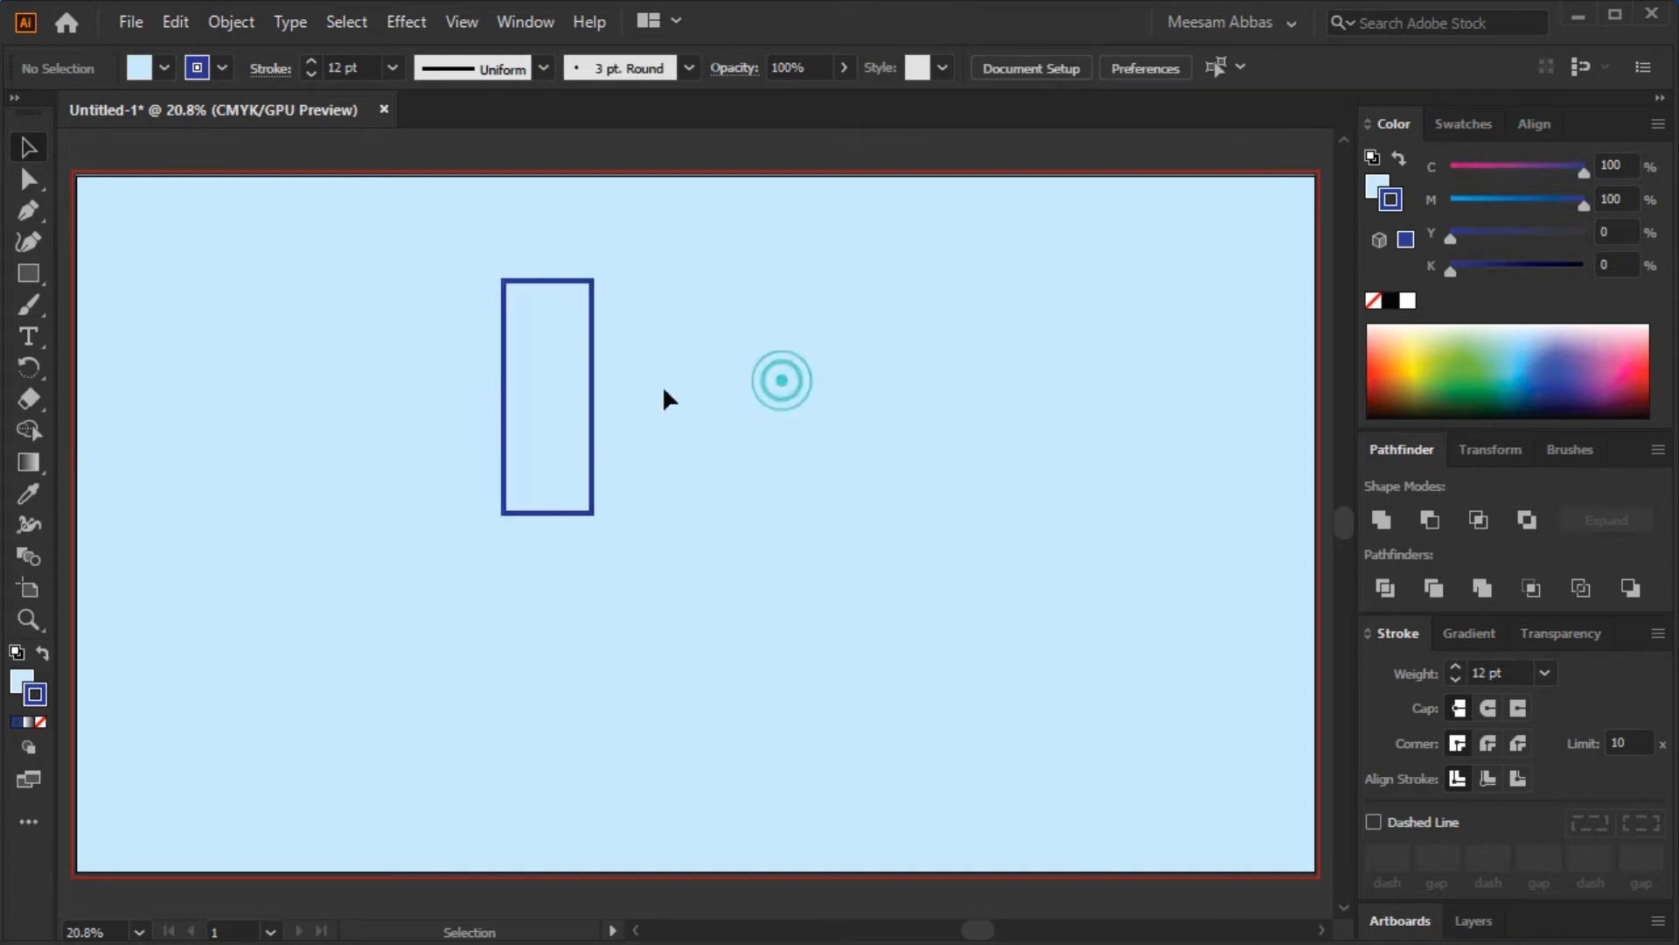
pyautogui.click(593, 374)
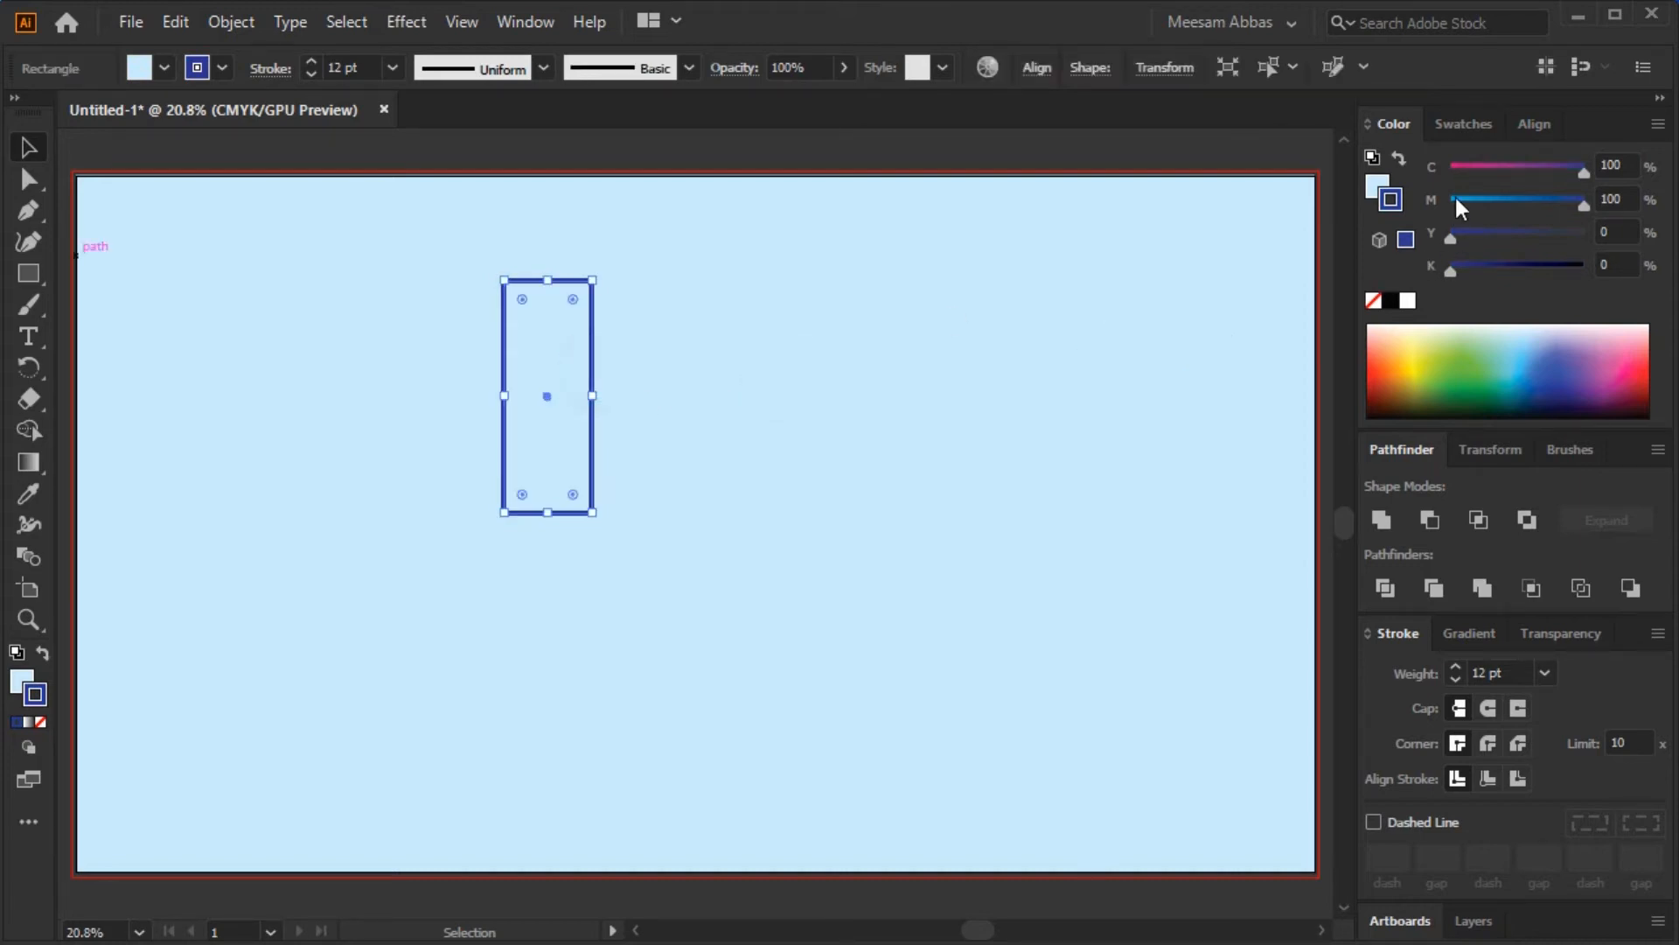
pyautogui.click(1525, 200)
pyautogui.click(1144, 398)
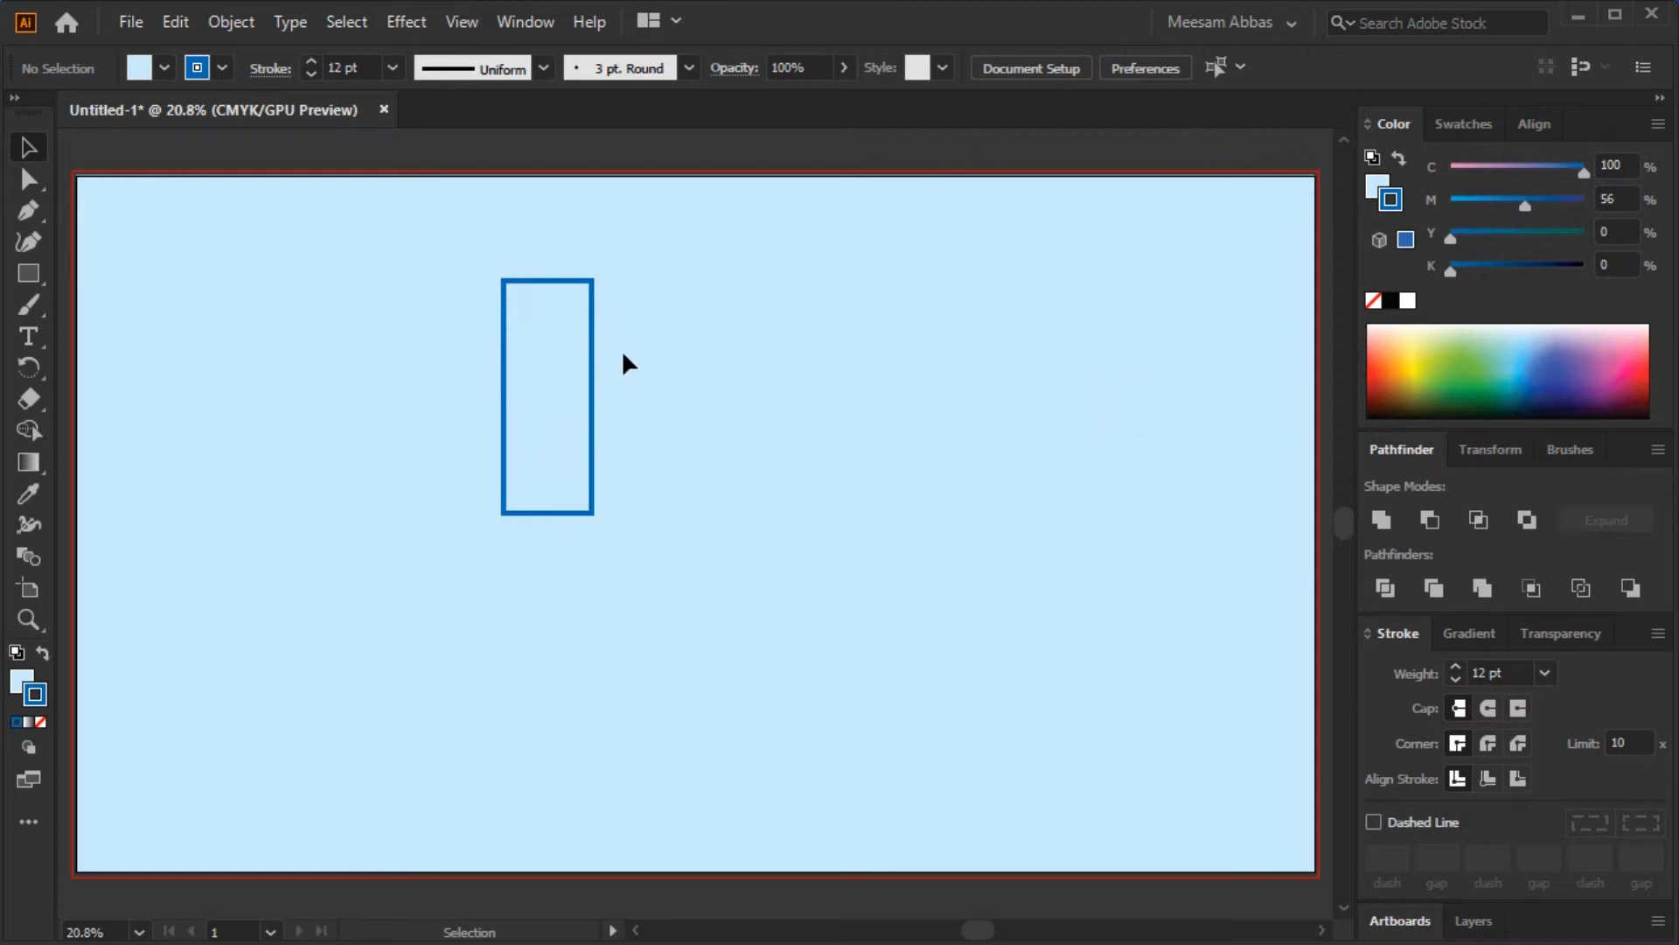
# - Copy the blue rectangle diagonally down to the right, edge to edge, and repeat the transformation for a third step
pyautogui.moveTo(590, 340); pyautogui.dragTo(682, 404)
pyautogui.click(770, 385)
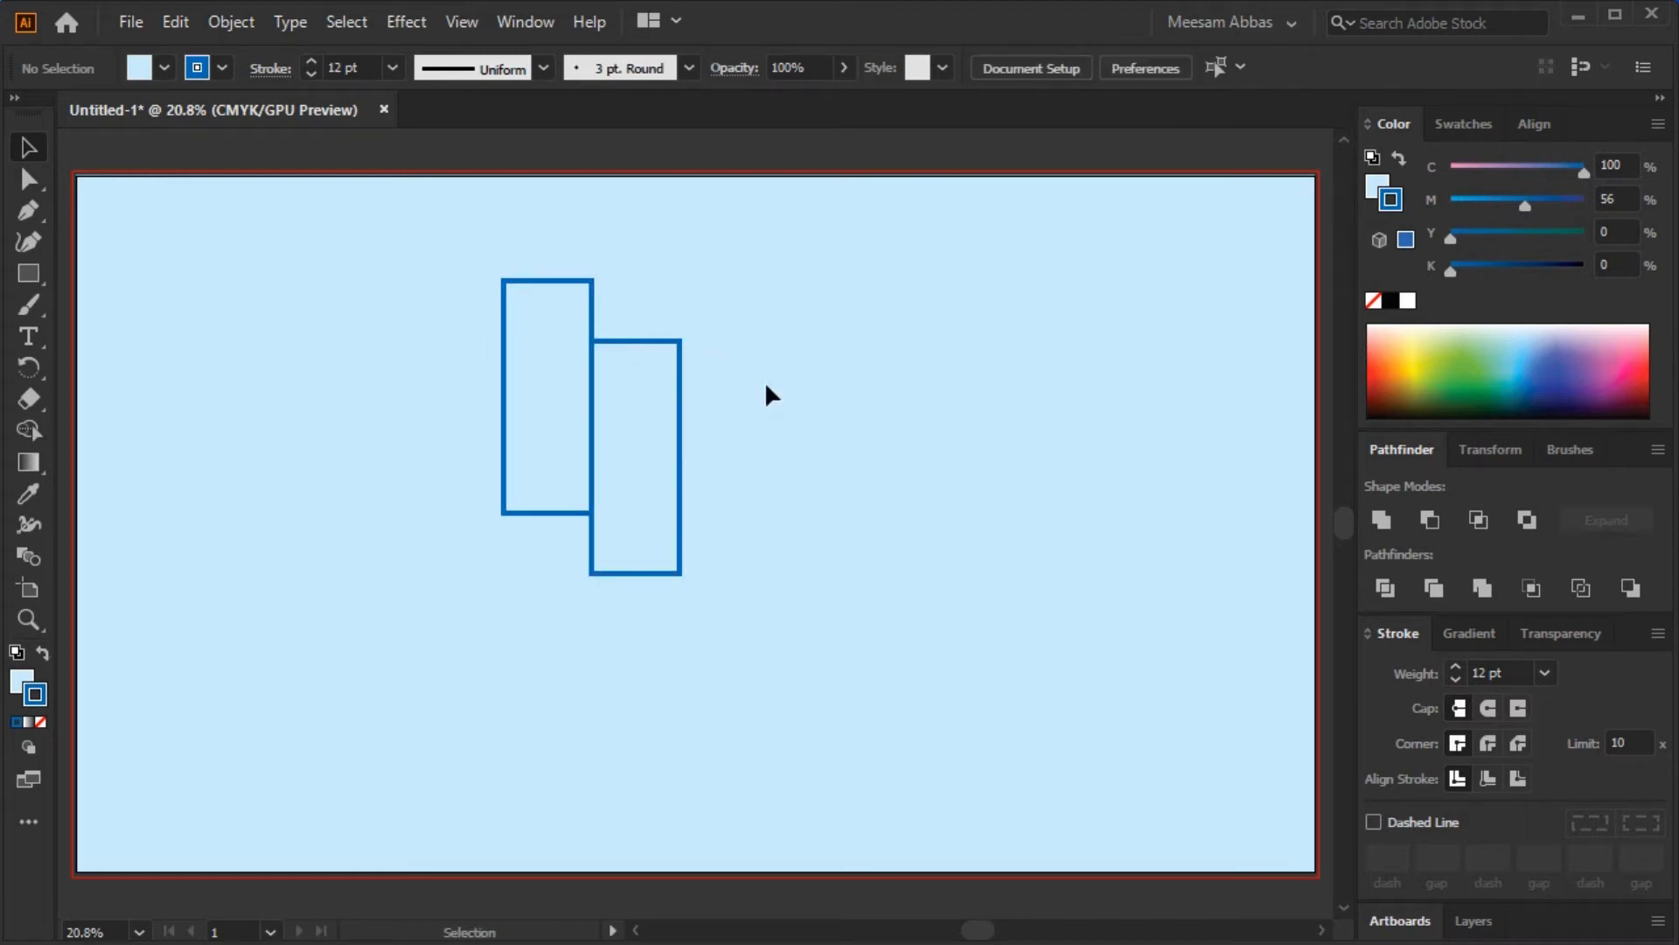
pyautogui.press('a')
pyautogui.click(681, 395)
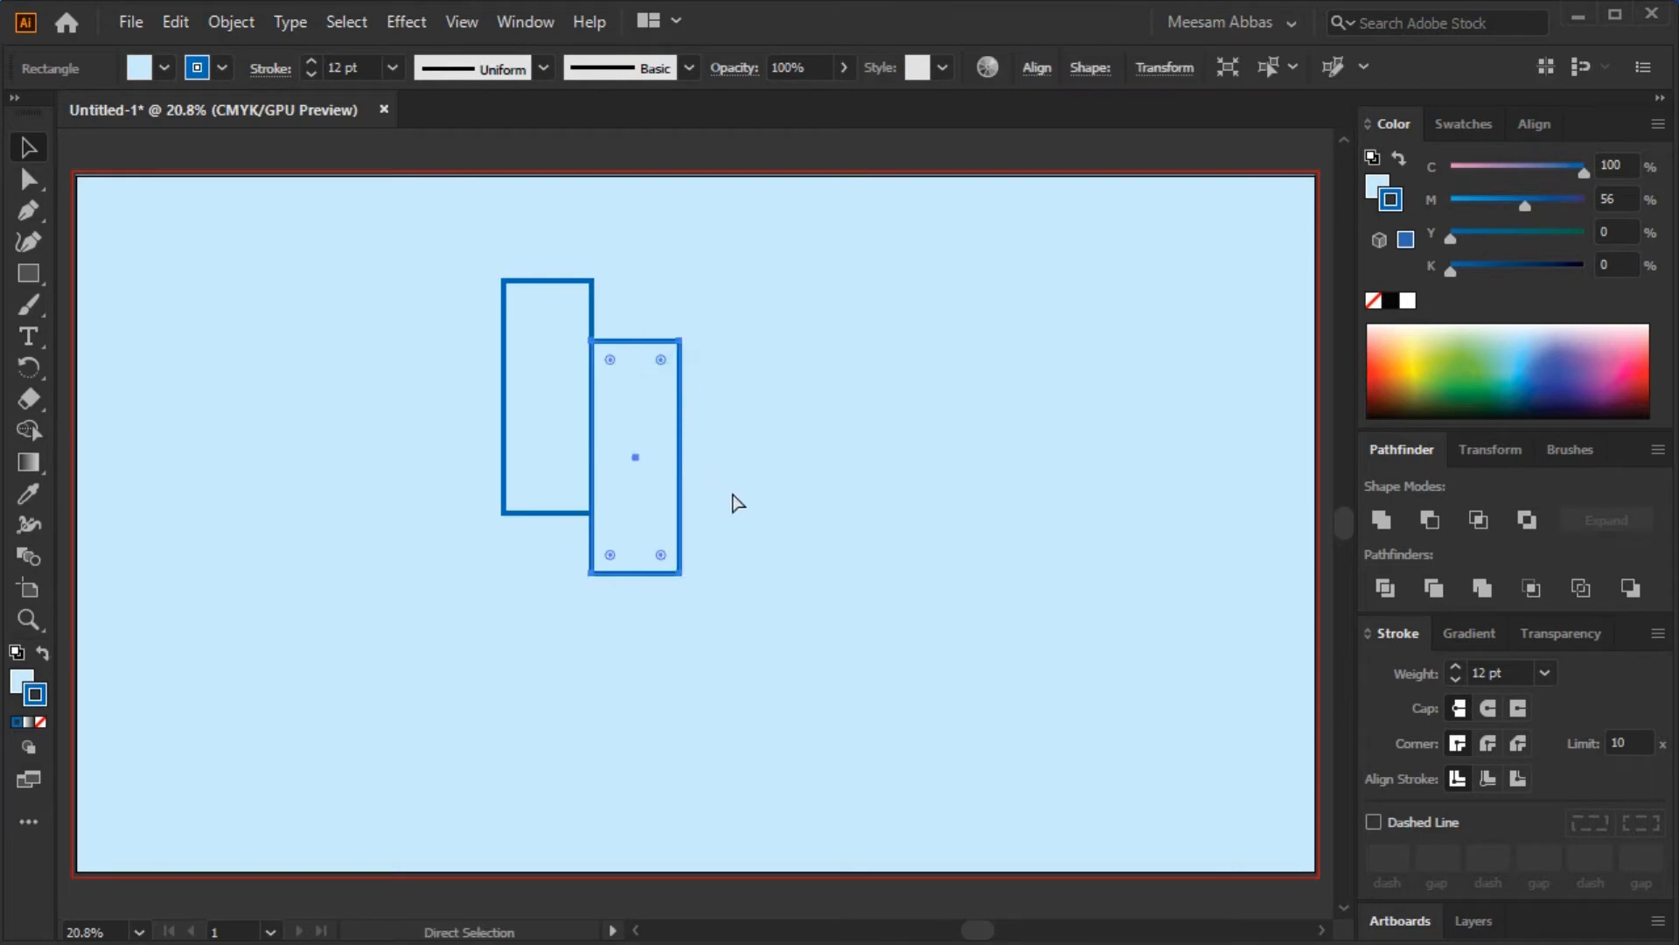
pyautogui.hotkey('ctrl', 'd')
pyautogui.click(921, 524)
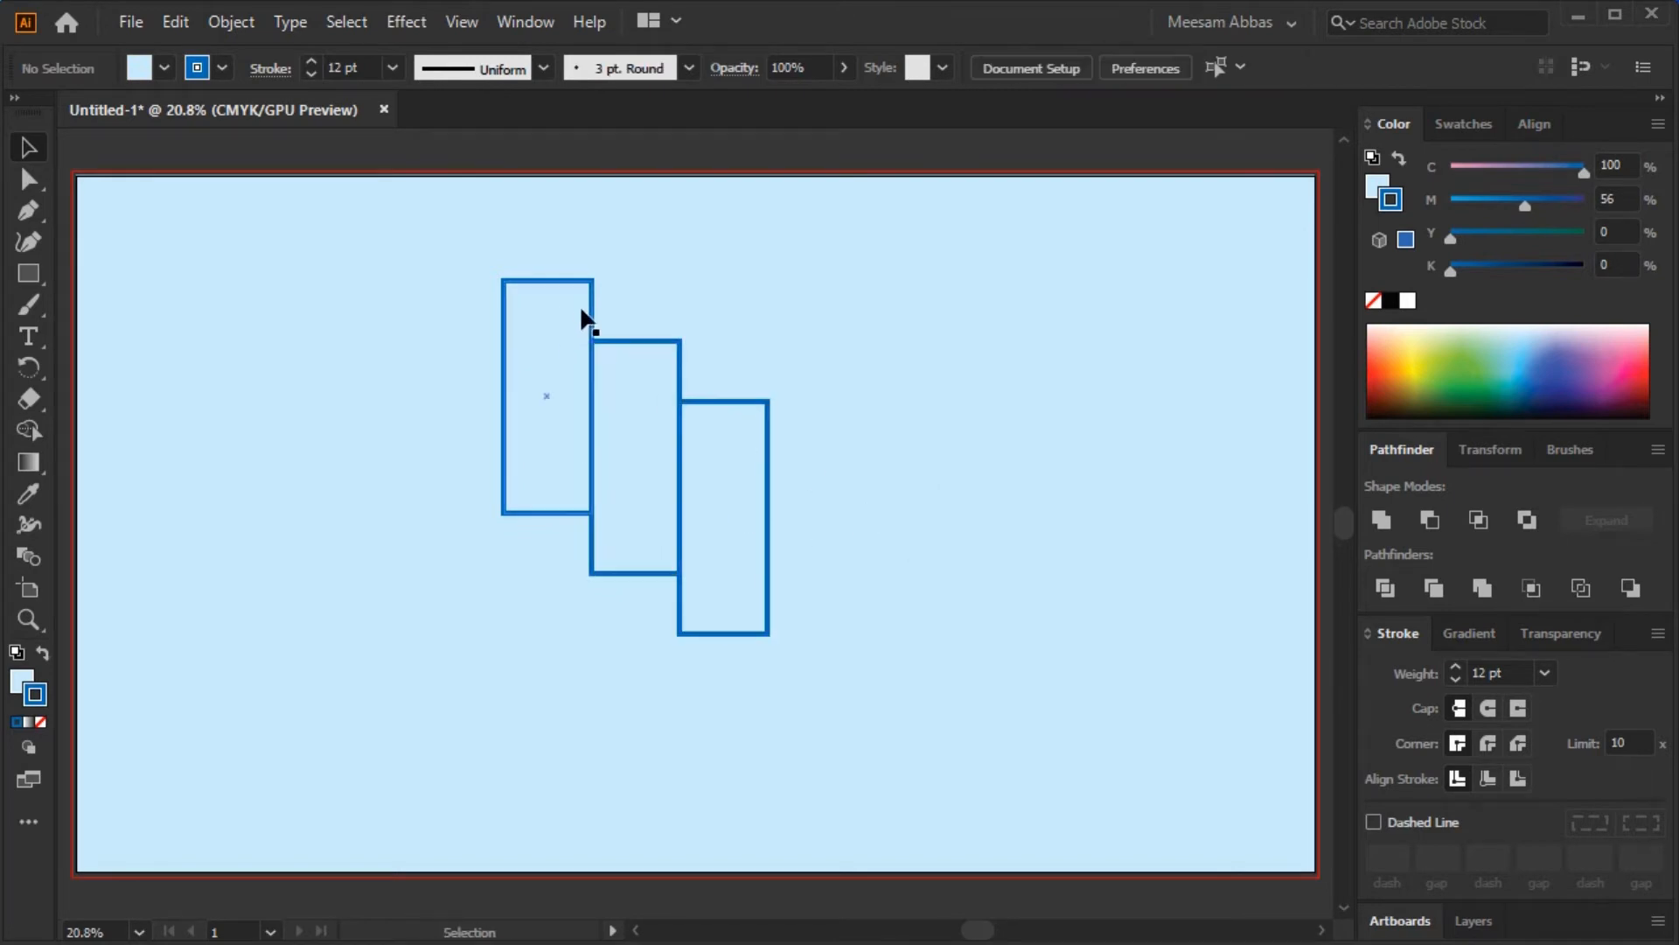
# - Copy the two lower rectangles to the left of the topmost one and flip the copies into a symmetrical stepped arrangement
pyautogui.moveTo(648, 500); pyautogui.dragTo(420, 481)
pyautogui.rightClick(419, 481)
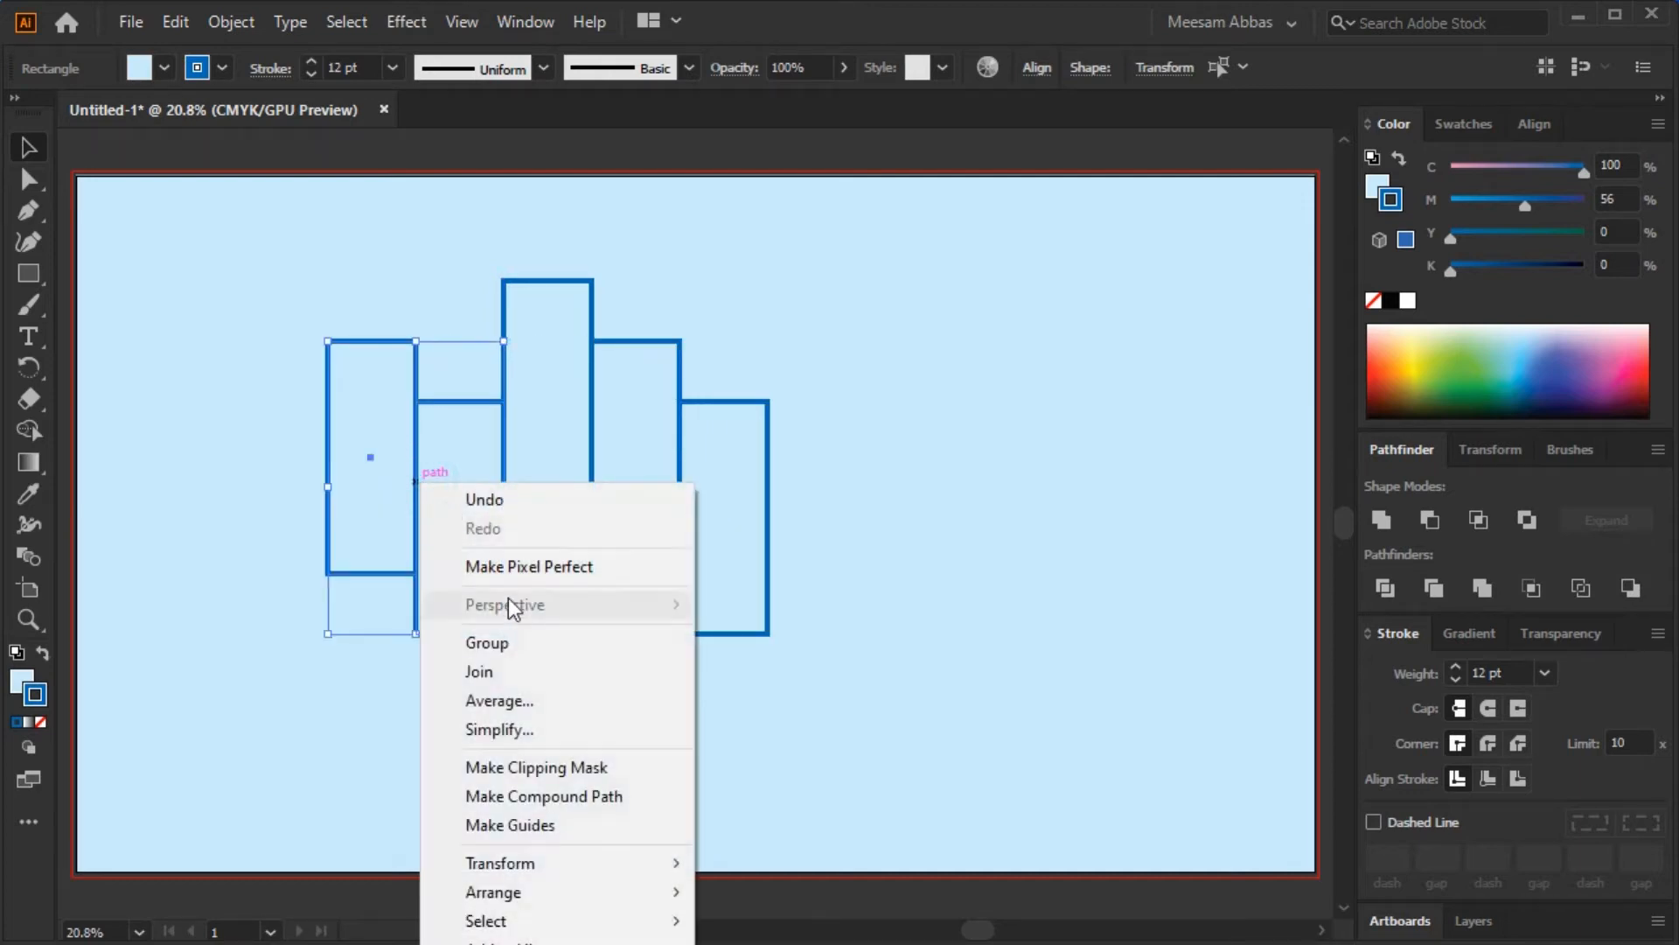
pyautogui.moveTo(658, 868)
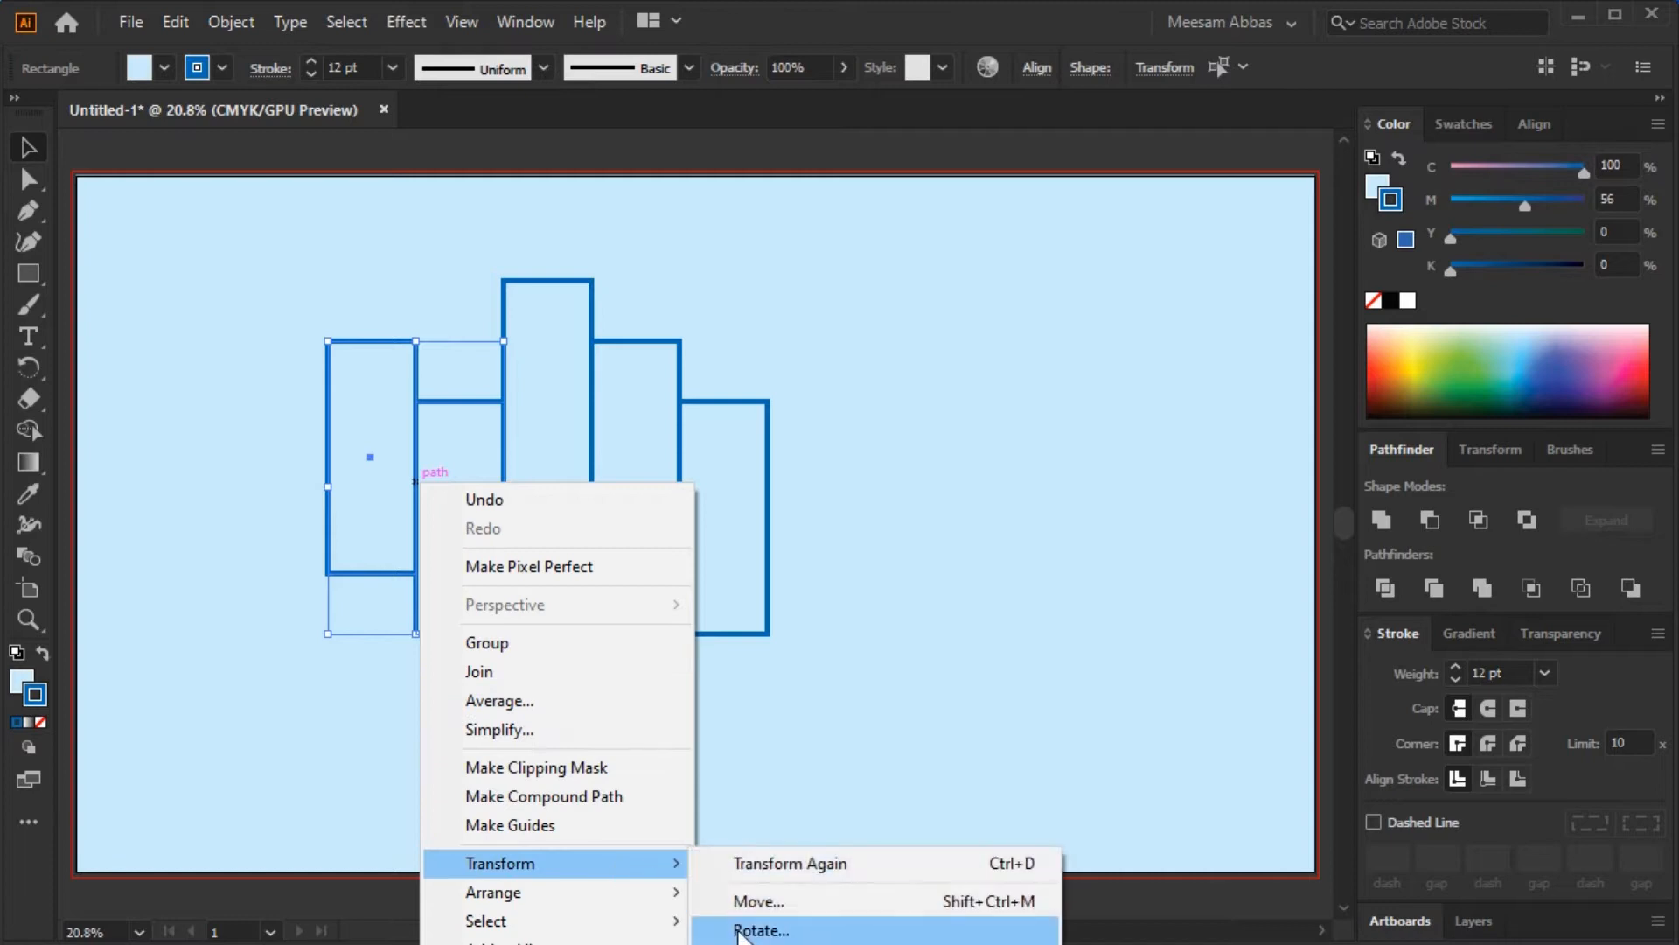
pyautogui.click(743, 941)
pyautogui.click(595, 838)
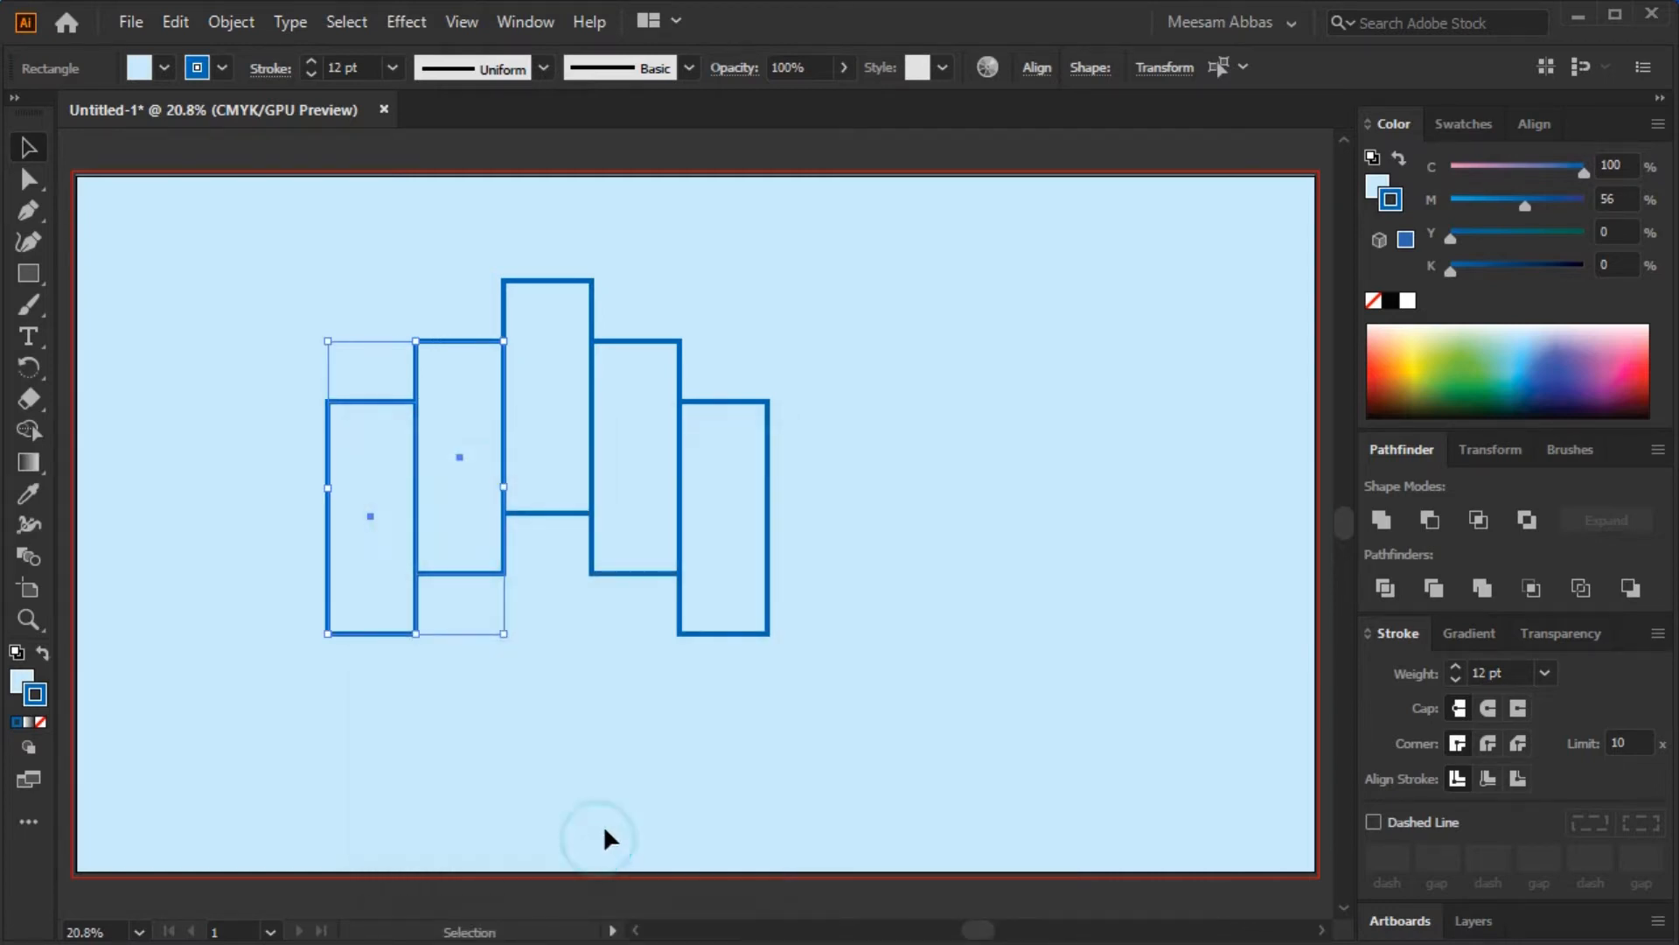
pyautogui.click(612, 771)
# - Move the leftmost and rightmost rectangles straight down together to enlarge their step below the neighbouring rectangles
pyautogui.press('z')
pyautogui.moveTo(907, 513); pyautogui.dragTo(883, 750)
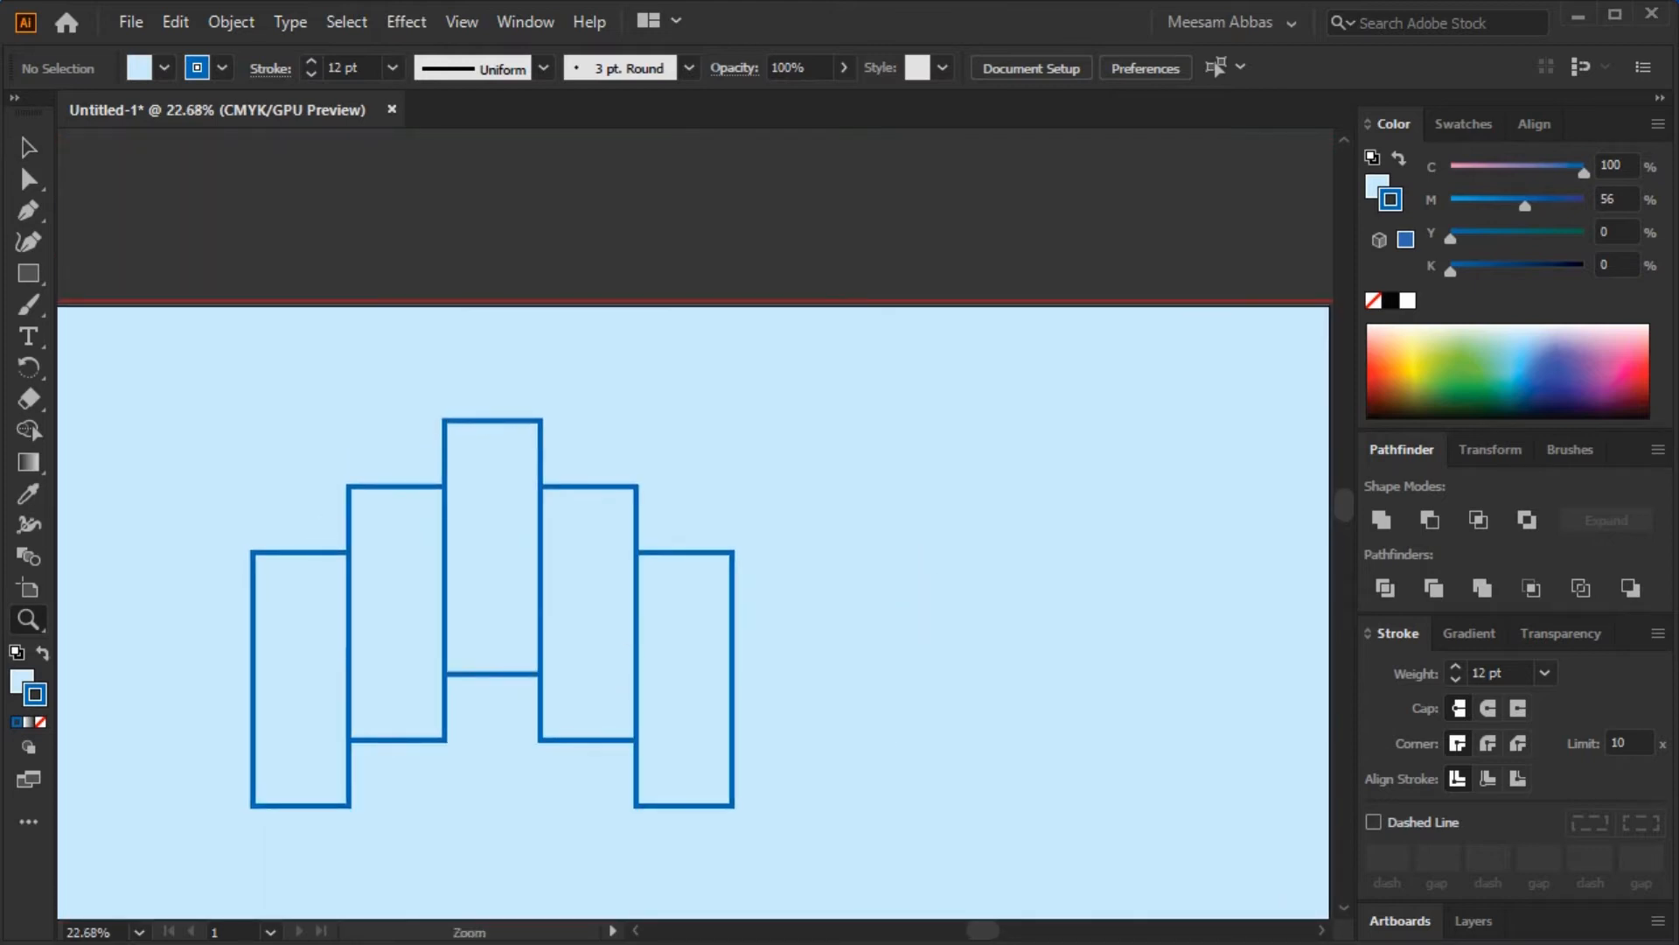
pyautogui.click(26, 146)
pyautogui.moveTo(226, 556); pyautogui.dragTo(264, 695)
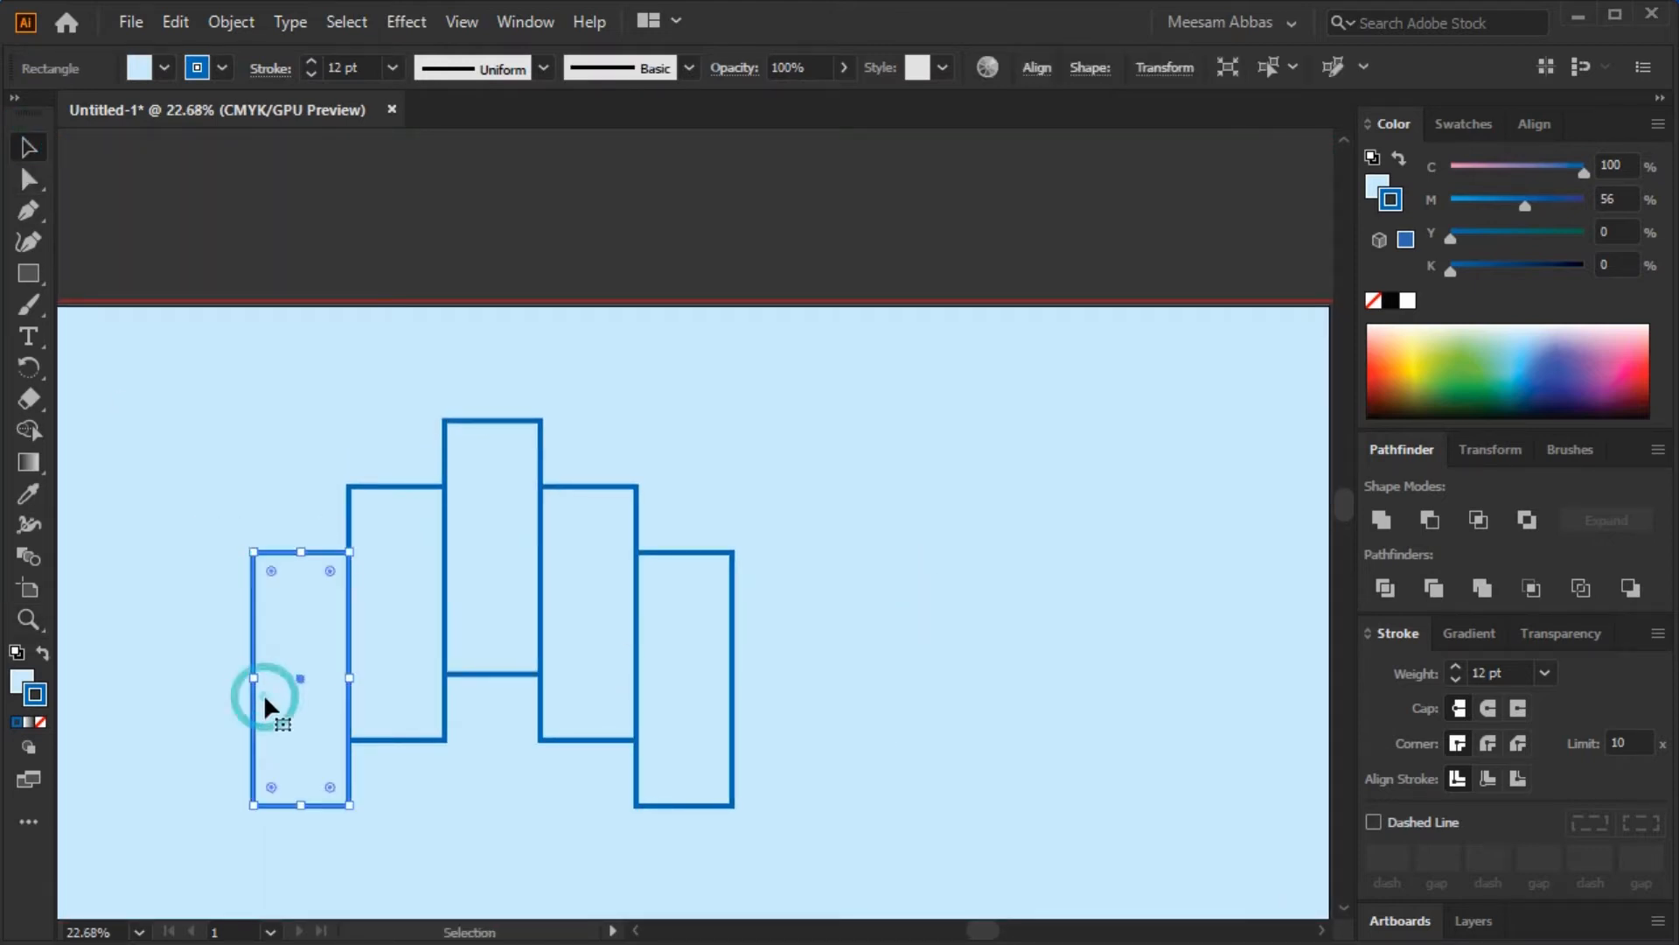
pyautogui.keyDown('shift'); pyautogui.click(671, 686); pyautogui.keyUp('shift')
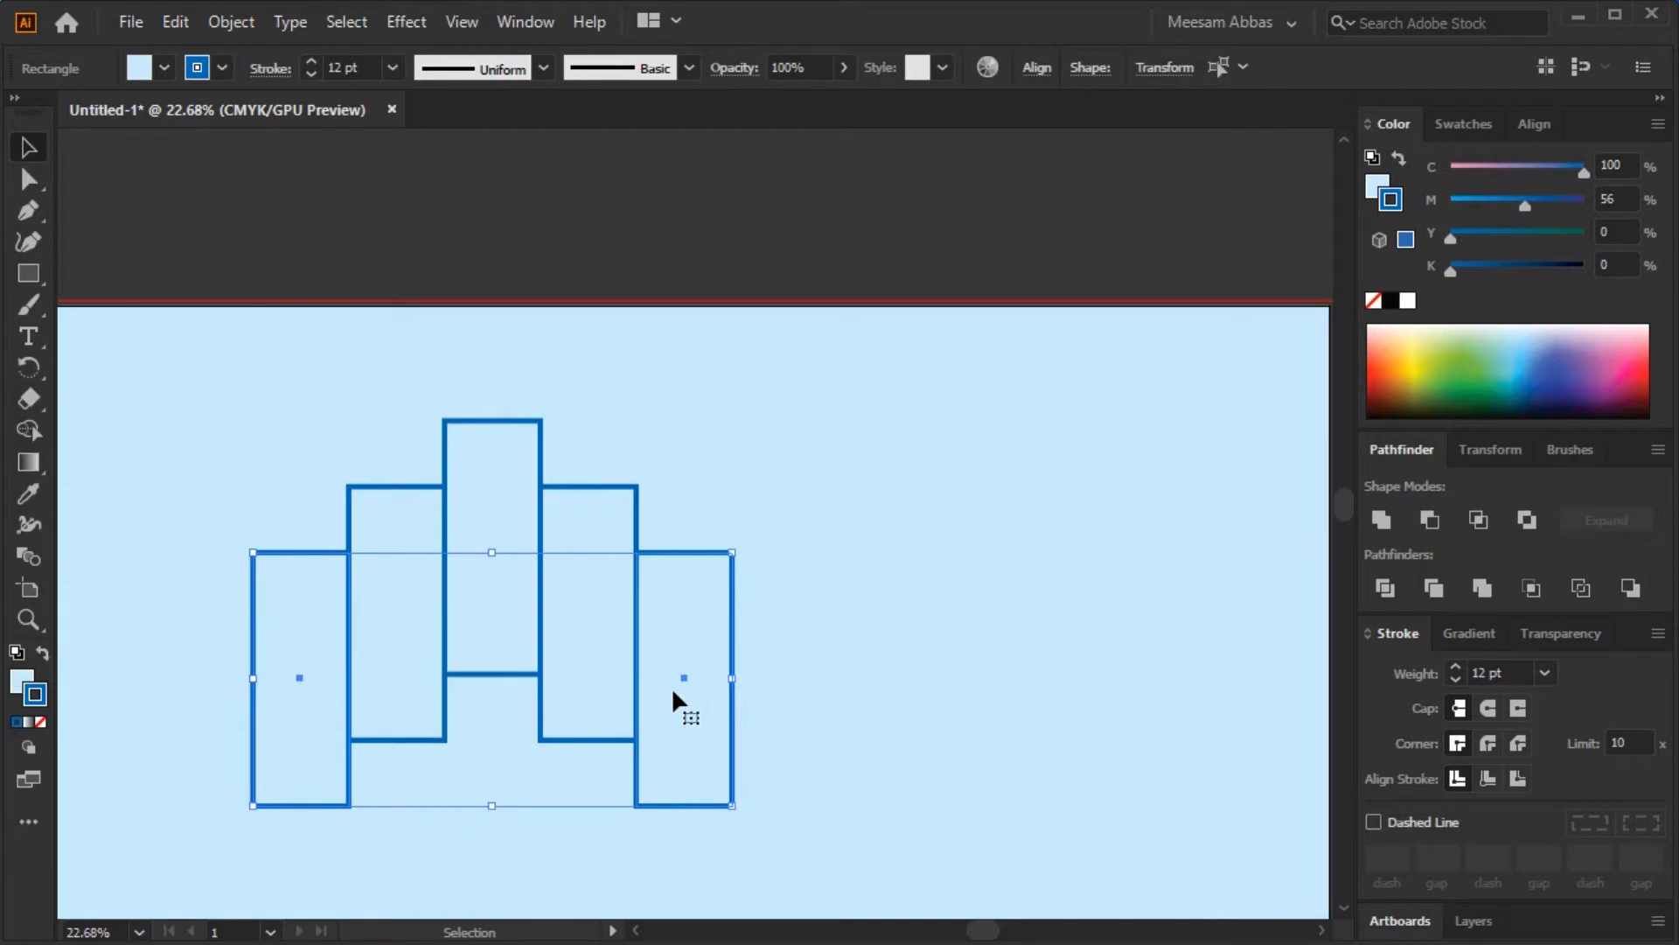
pyautogui.hotkey('shift', 'Down')
pyautogui.hotkey('shift', 'Down')
pyautogui.hotkey('shift', 'Down')
pyautogui.hotkey('shift', 'Down')
pyautogui.hotkey('shift', 'Down')
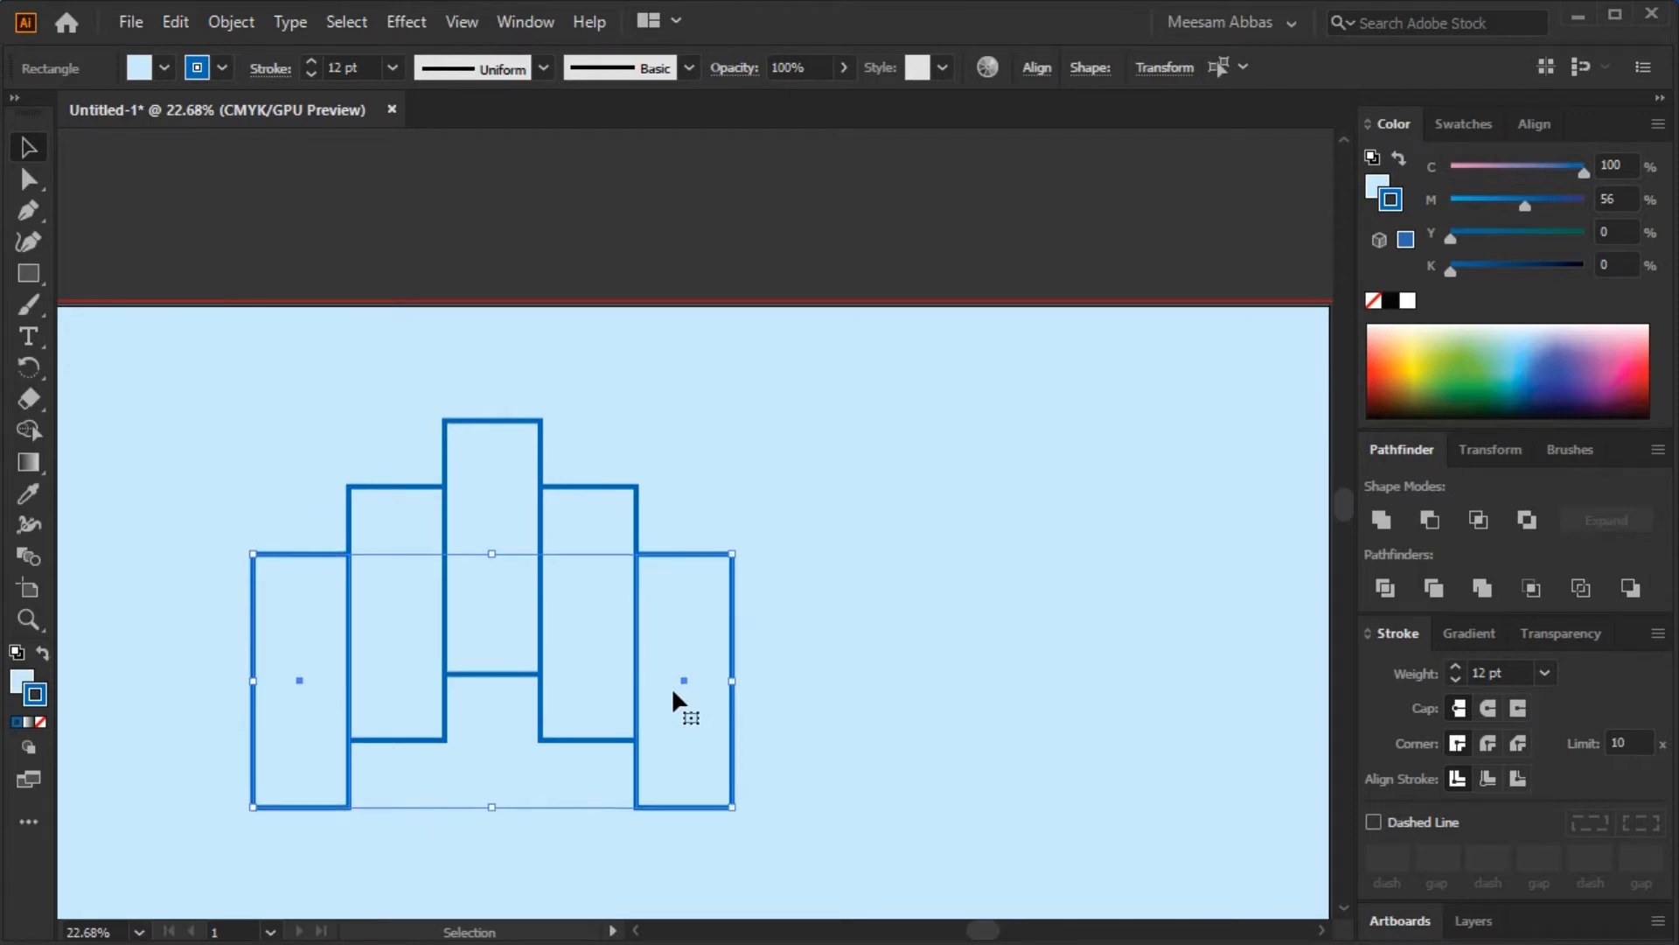
pyautogui.hotkey('shift', 'Down')
pyautogui.hotkey('shift', 'Down')
pyautogui.hotkey('shift', 'Down')
pyautogui.hotkey('shift', 'Down')
pyautogui.hotkey('shift', 'Down')
pyautogui.hotkey('shift', 'Down')
pyautogui.hotkey('shift', 'Down')
pyautogui.hotkey('shift', 'Down')
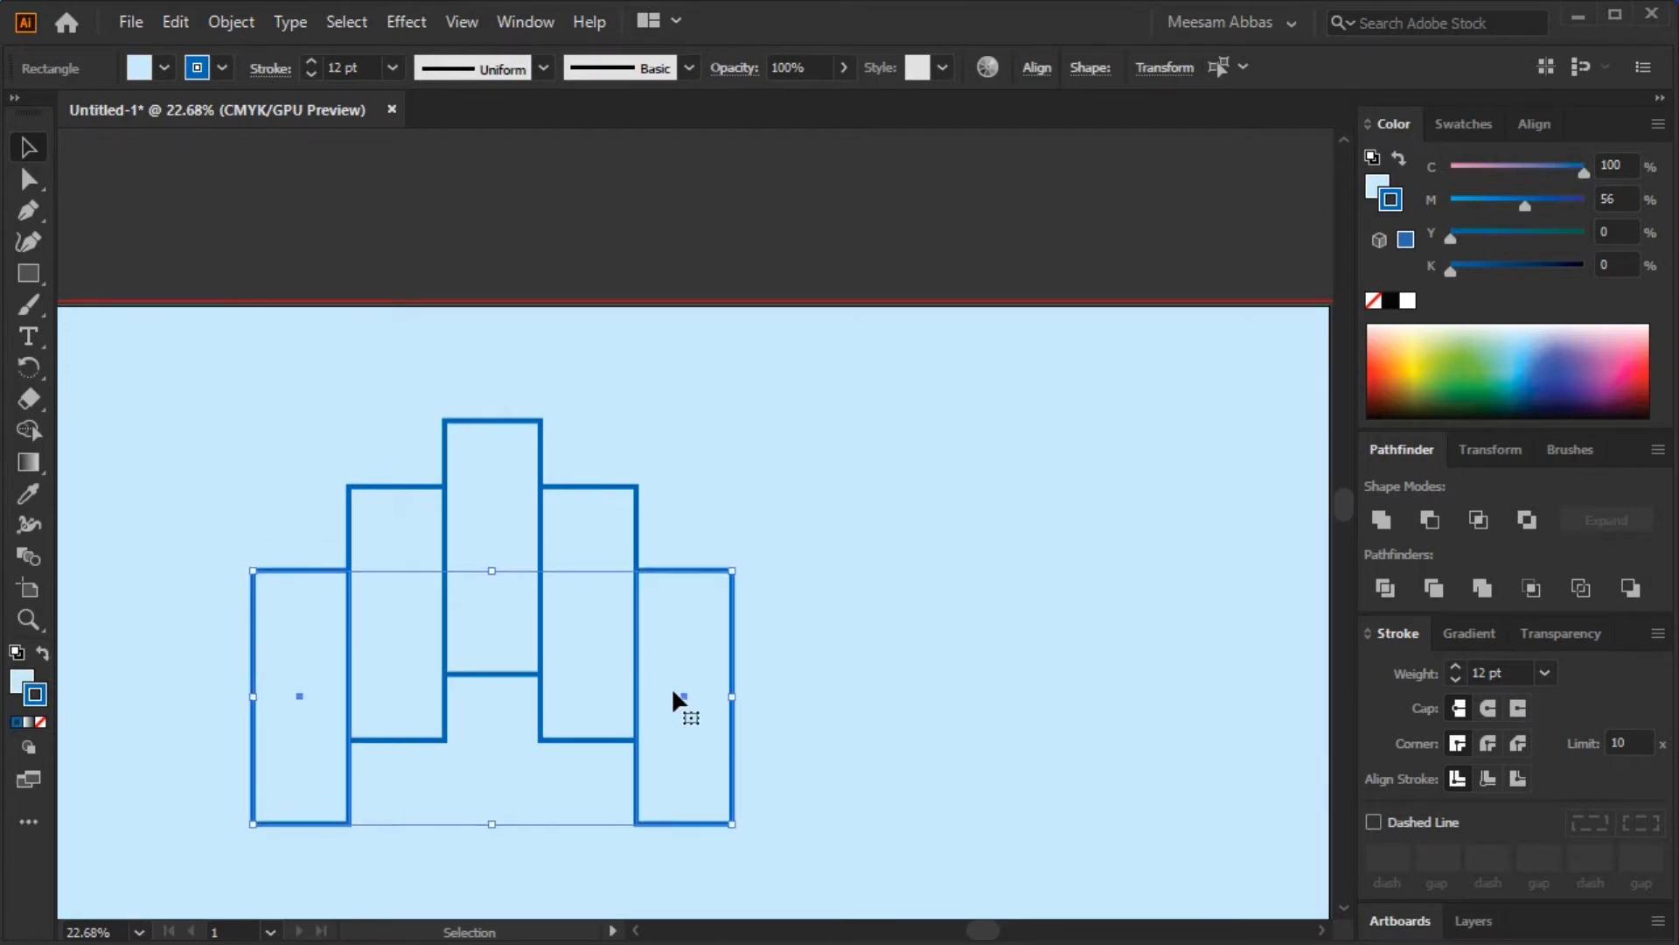
pyautogui.hotkey('shift', 'Down')
pyautogui.hotkey('shift', 'Down')
pyautogui.hotkey('shift', 'Down')
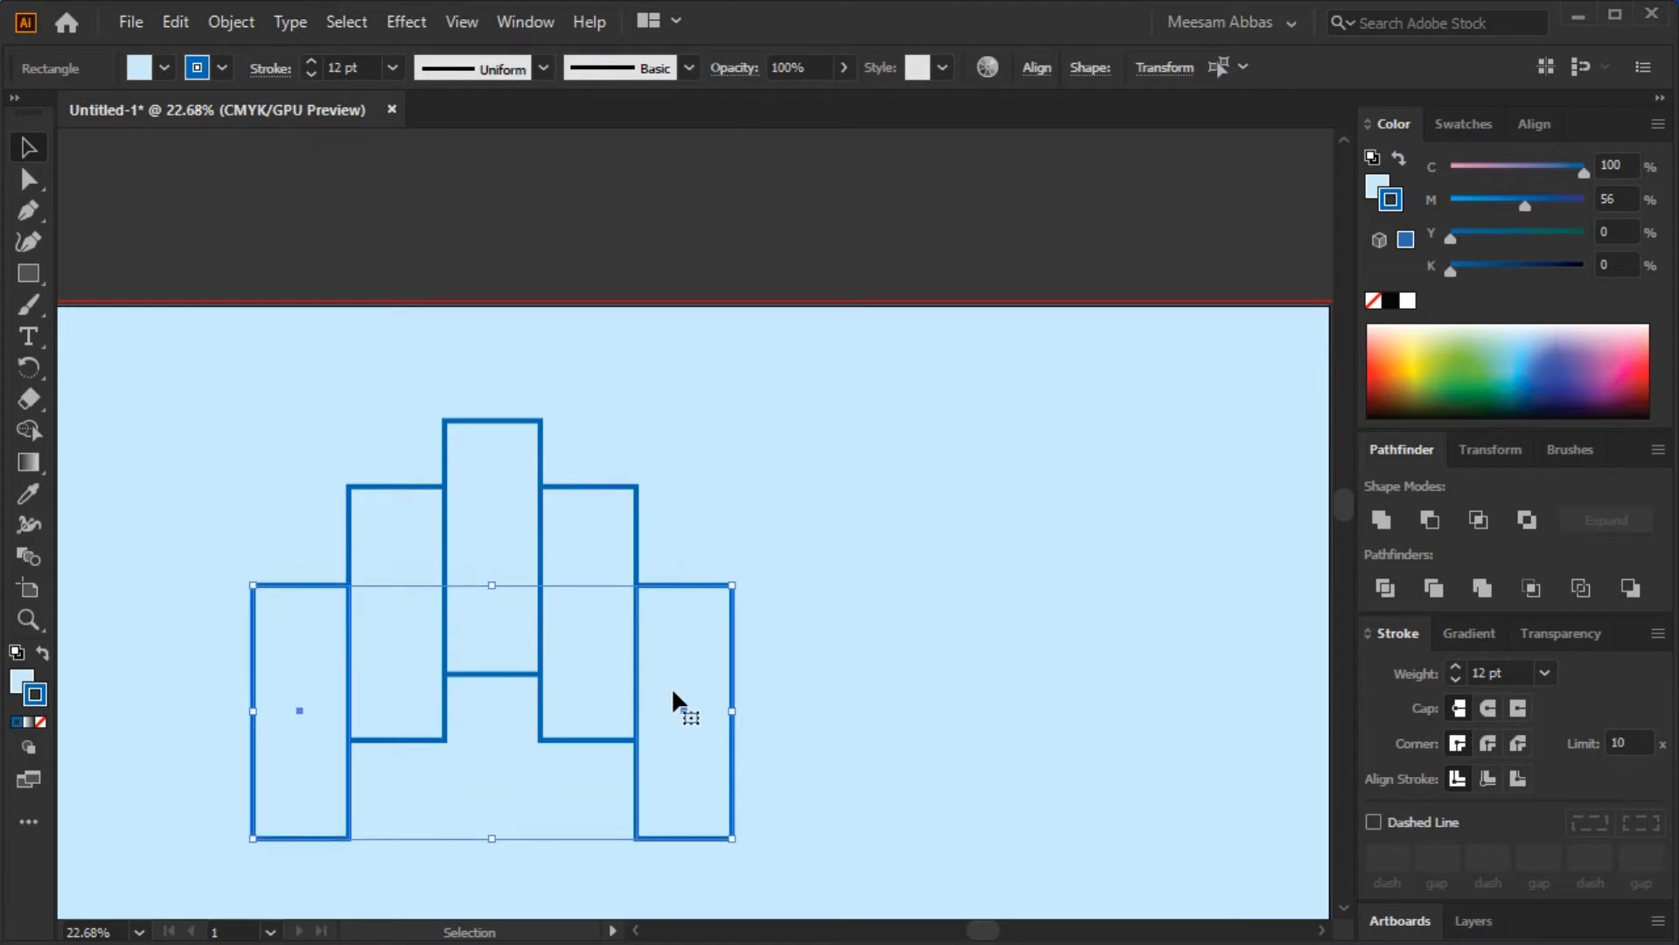
# - Move the central rectangle straight up so it stands higher above its two neighbours
pyautogui.click(673, 468)
pyautogui.moveTo(510, 456); pyautogui.dragTo(509, 404)
pyautogui.click(767, 376)
pyautogui.moveTo(779, 464); pyautogui.dragTo(248, 796)
pyautogui.click(322, 803)
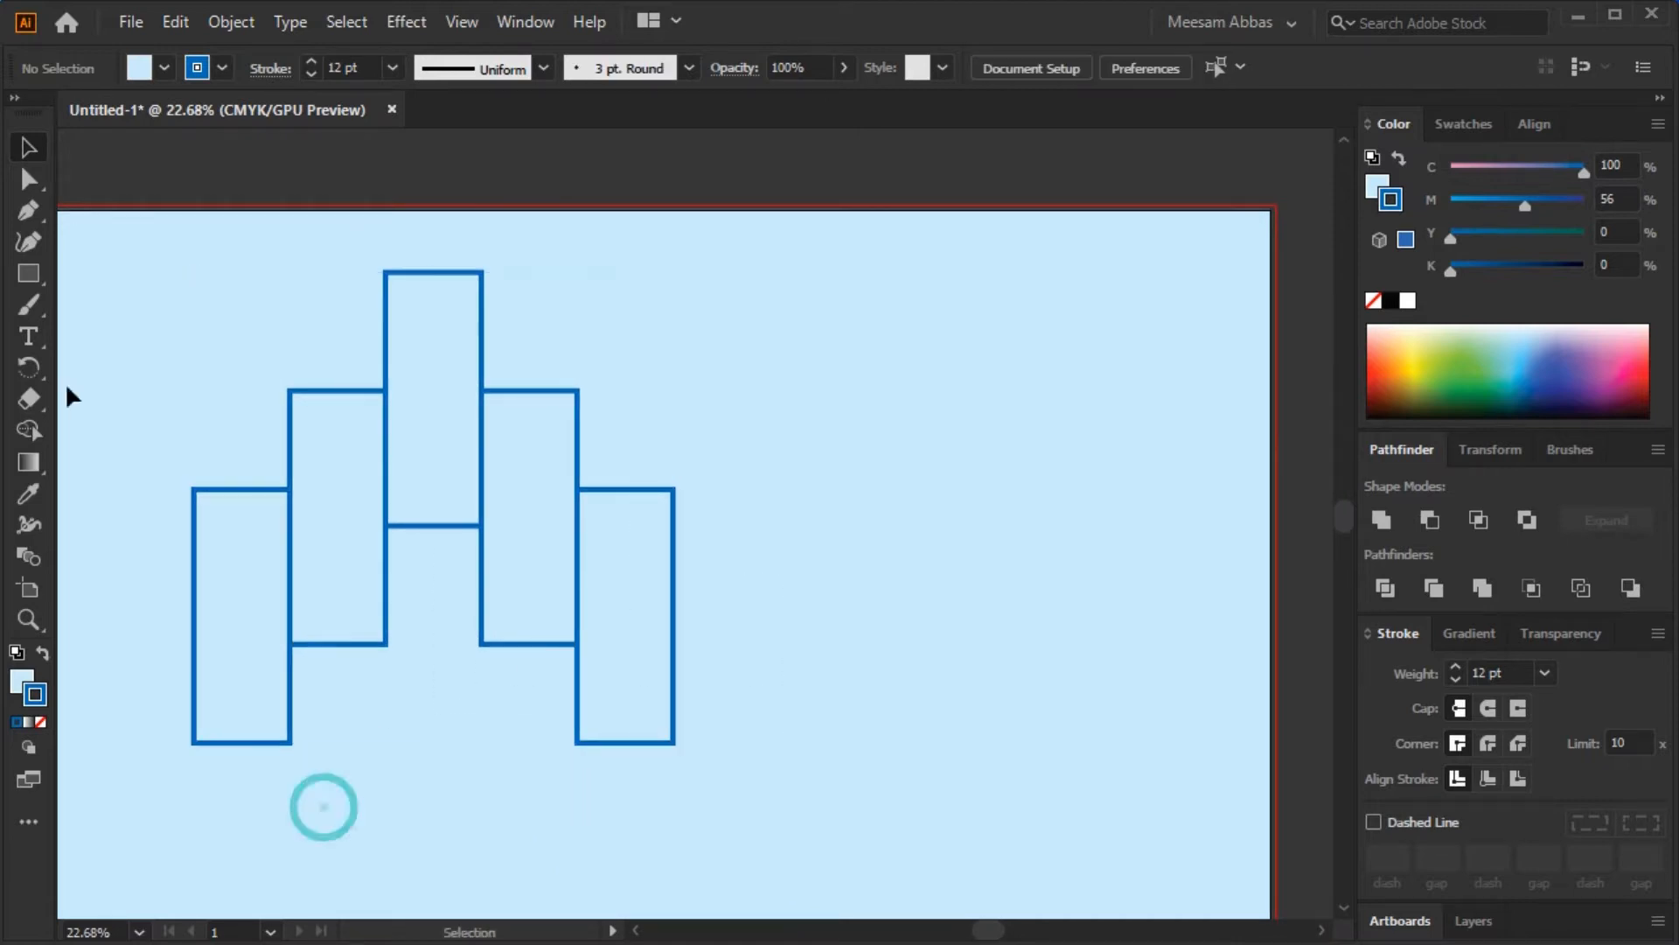
# - Draw a short vertical line extending the leftmost rectangle's left edge downward below its bottom corner
pyautogui.click(29, 274)
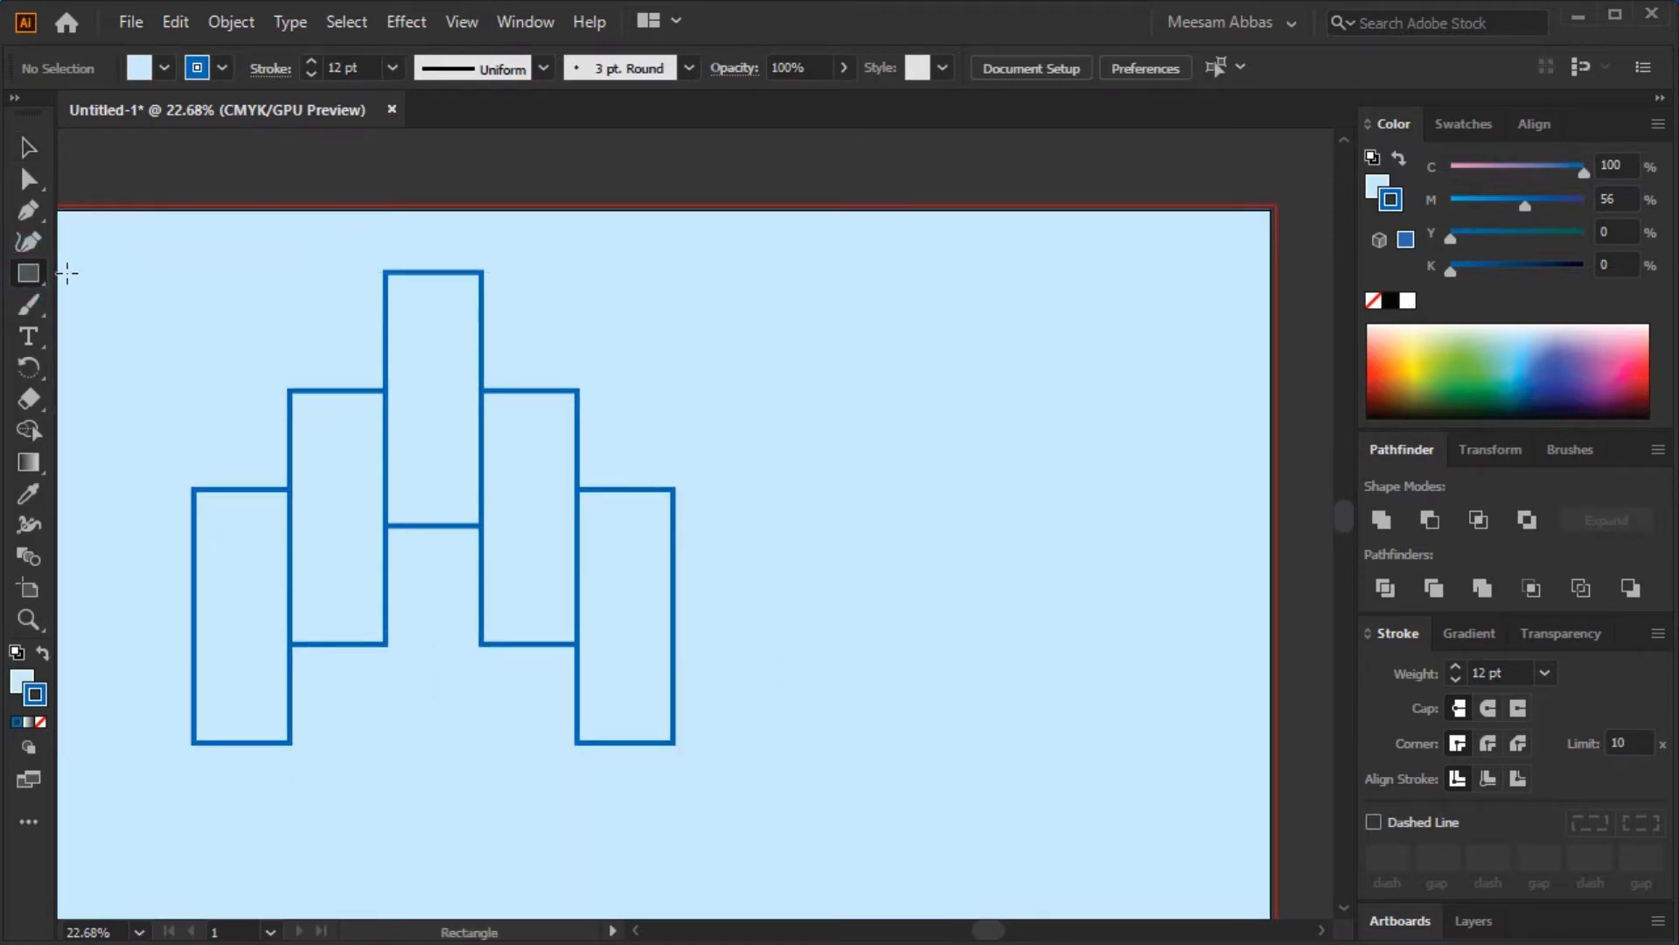
pyautogui.click(32, 284)
pyautogui.click(118, 399)
pyautogui.moveTo(193, 732); pyautogui.dragTo(194, 834)
pyautogui.click(28, 149)
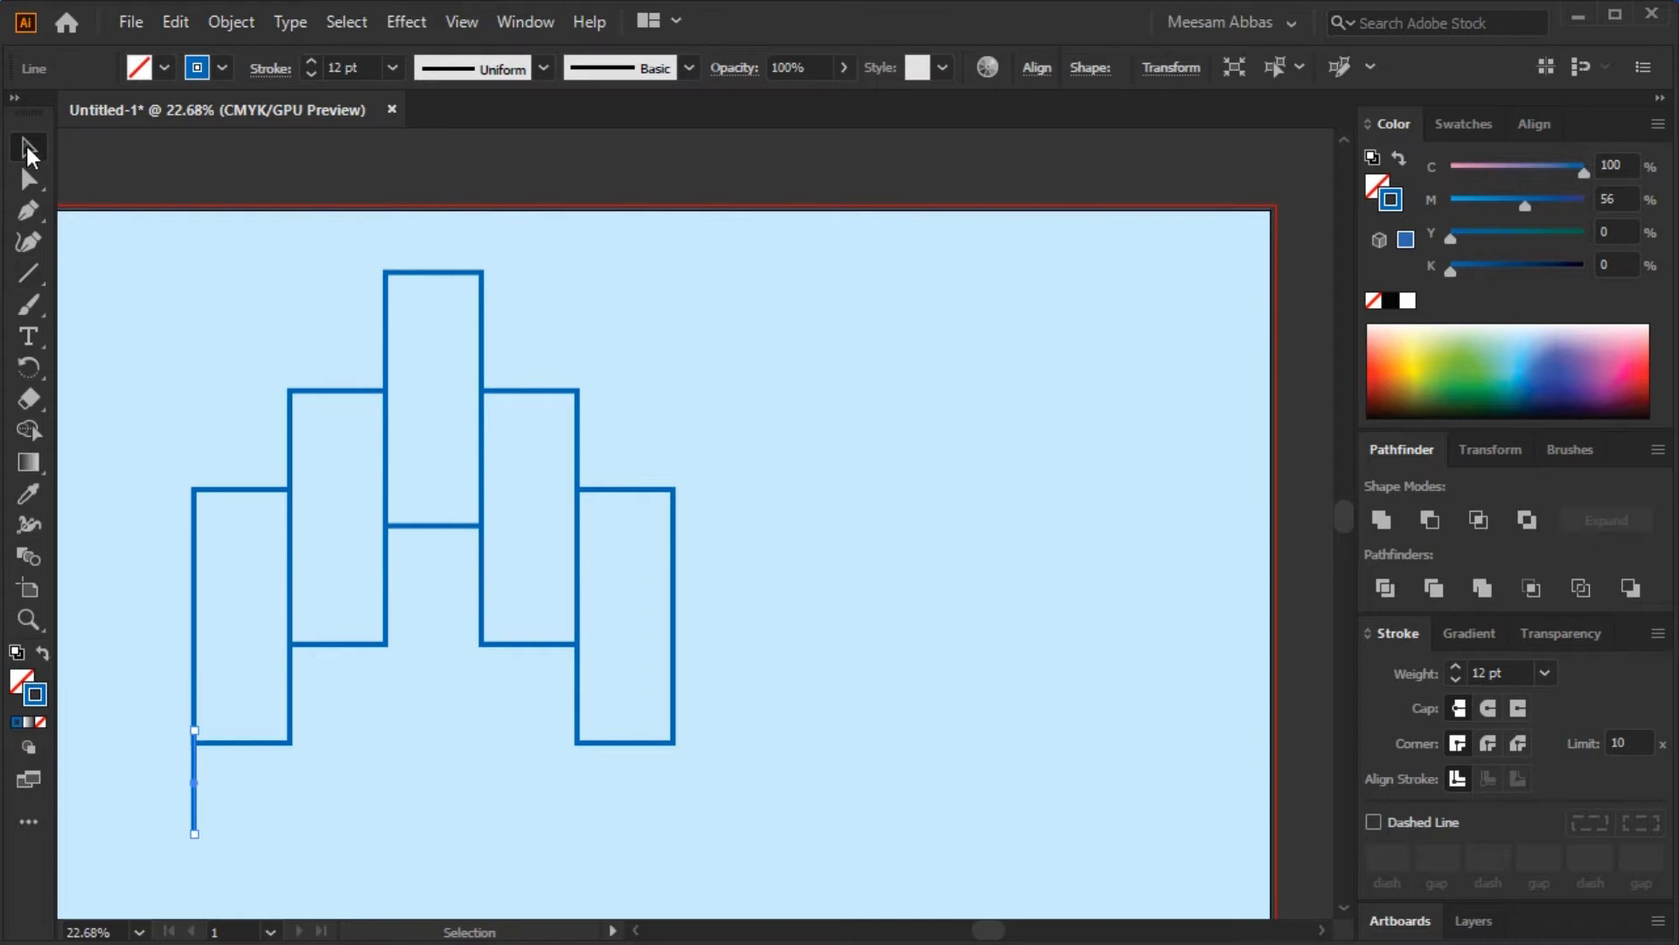
pyautogui.click(113, 255)
# - Copy the short vertical line horizontally to the rightmost rectangle's outer edge
pyautogui.moveTo(198, 817); pyautogui.dragTo(674, 805)
pyautogui.click(665, 819)
pyautogui.click(719, 789)
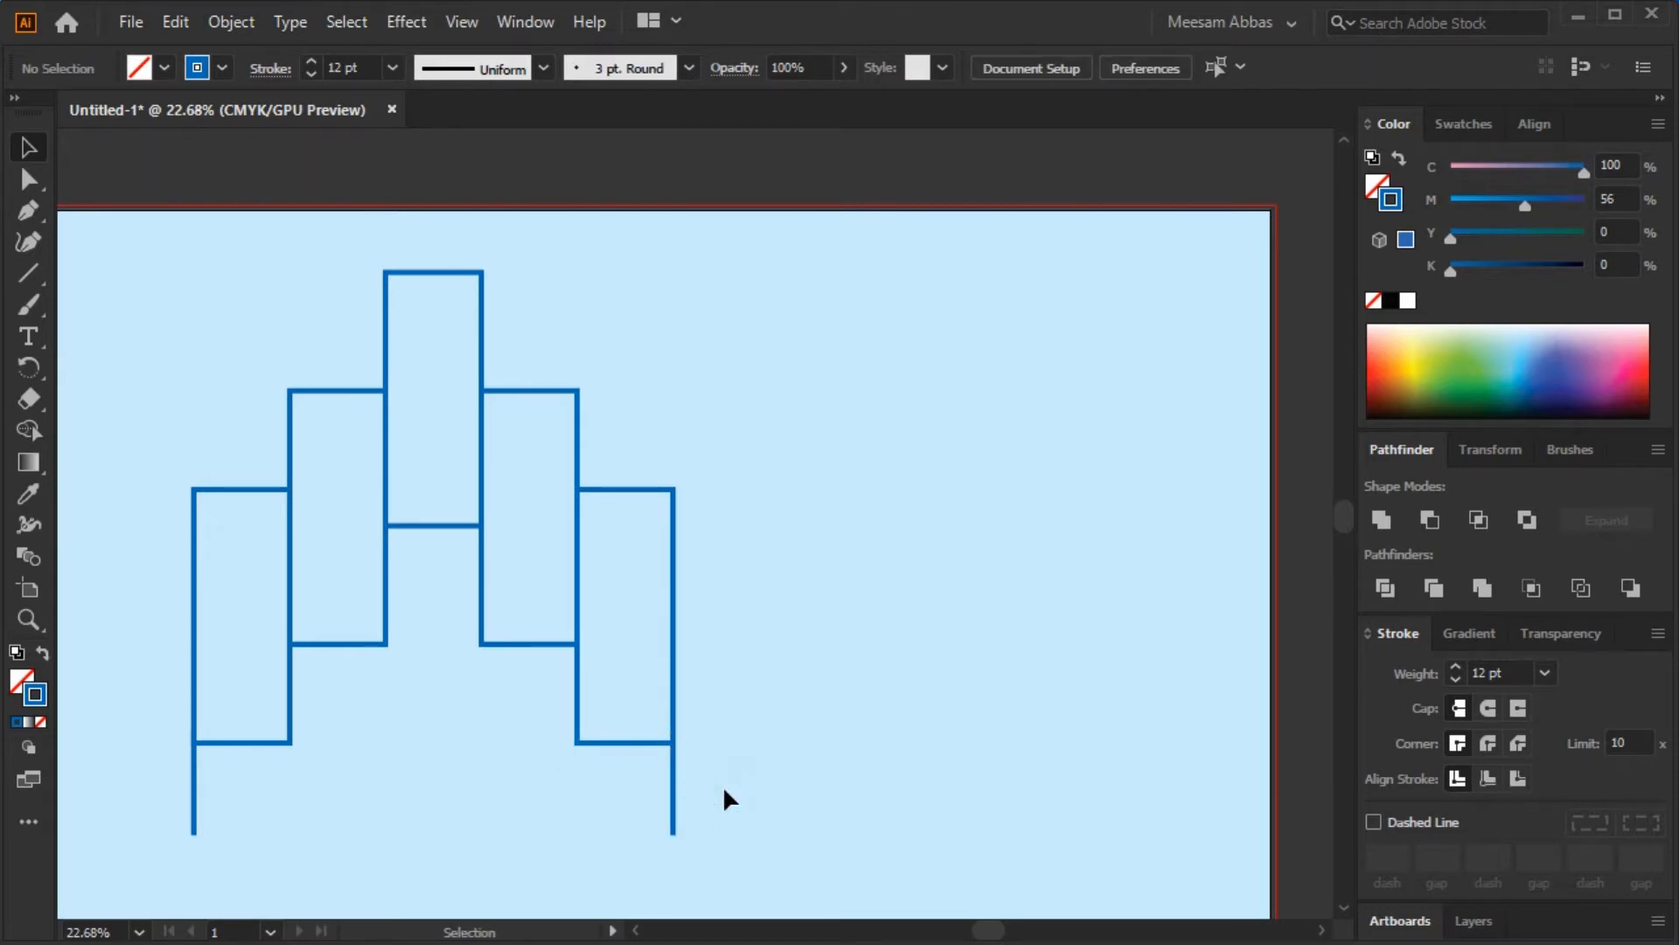
pyautogui.click(723, 785)
# - Delete the two rectangles left of the topmost one together with their vertical line
pyautogui.moveTo(367, 876); pyautogui.dragTo(172, 646)
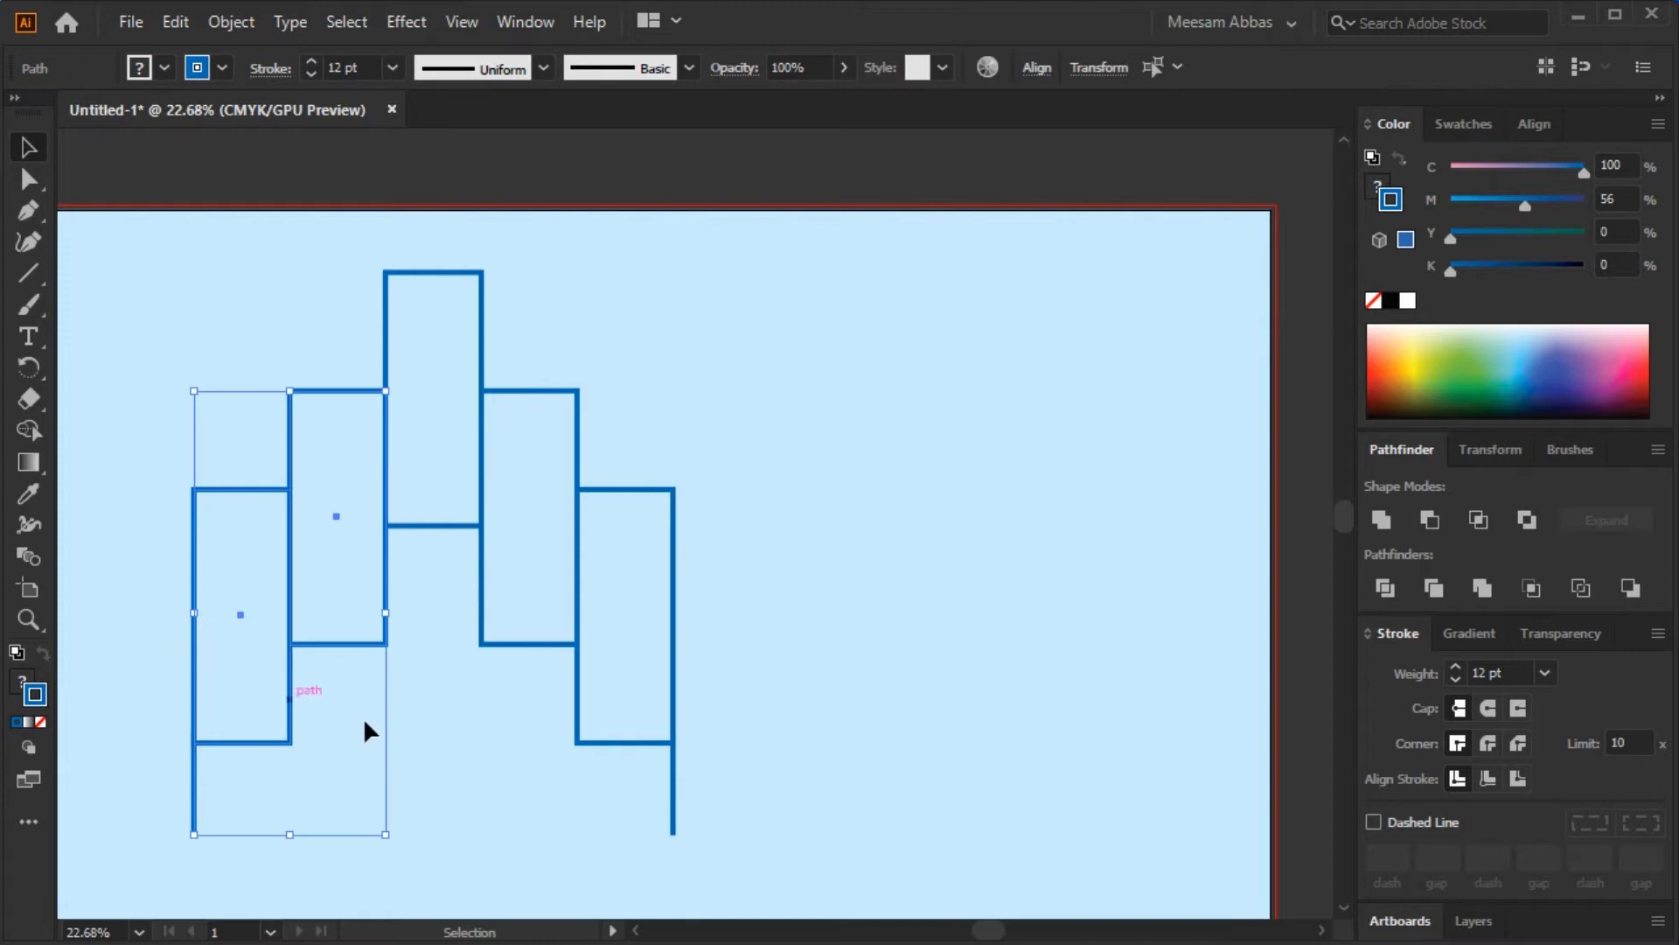
pyautogui.press('Delete')
pyautogui.click(441, 806)
# - Copy the remaining vertical line to below the topmost rectangle's left edge and shift the copy slightly down
pyautogui.moveTo(674, 805); pyautogui.dragTo(387, 586)
pyautogui.click(315, 621)
pyautogui.press('space')
pyautogui.moveTo(341, 705); pyautogui.dragTo(302, 716)
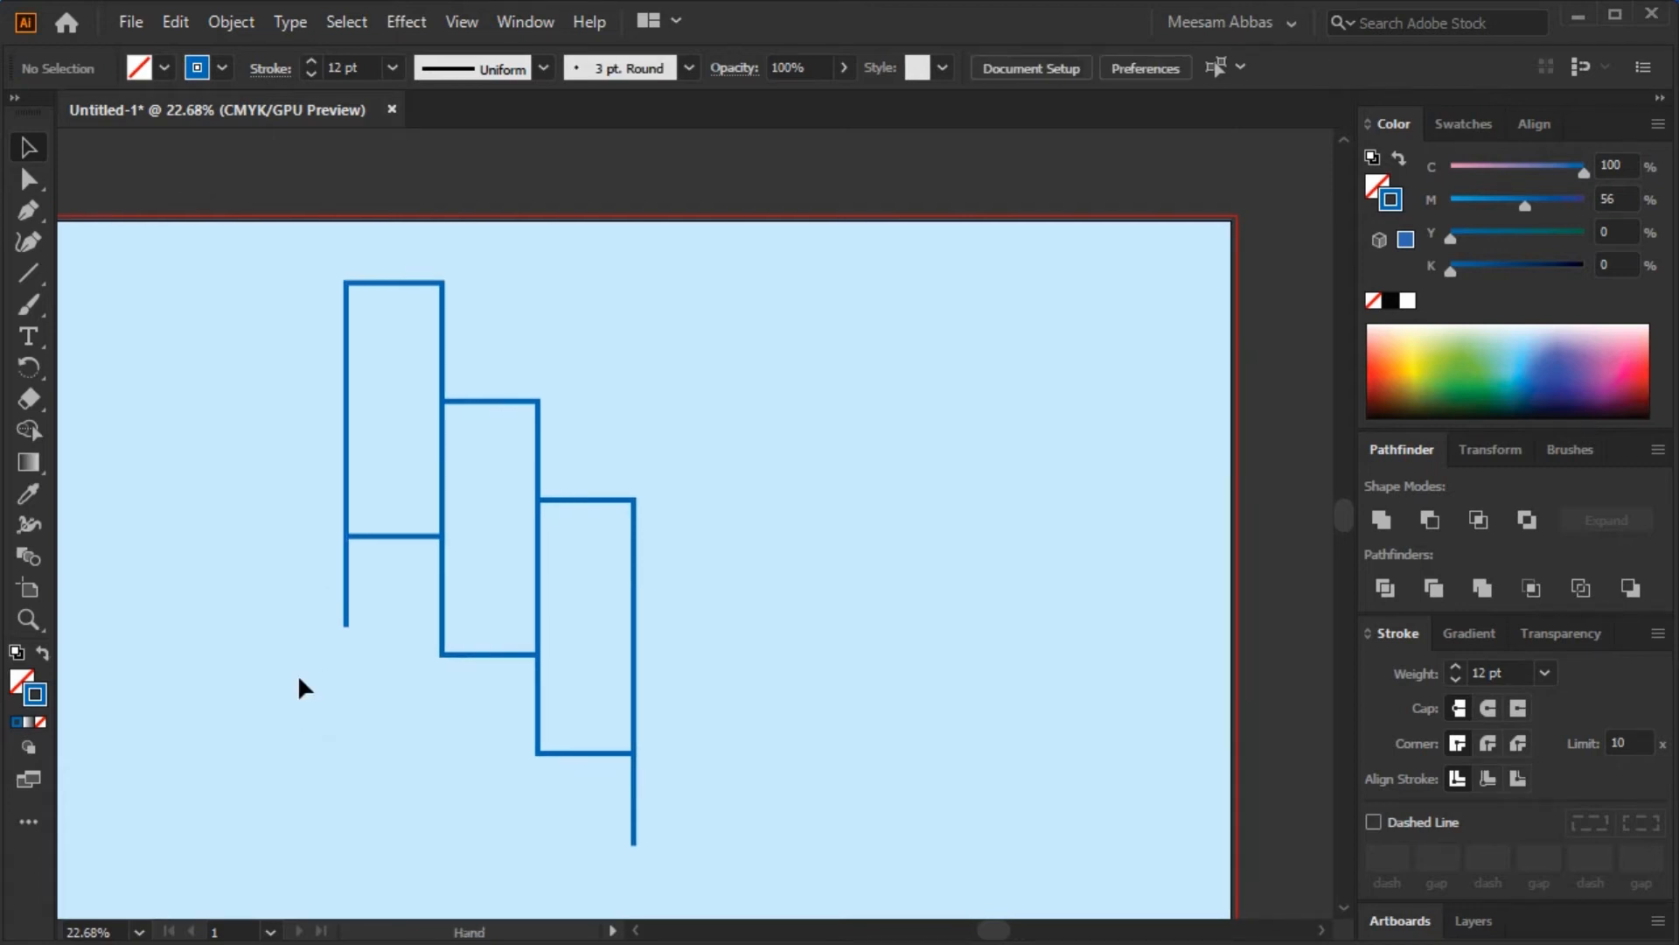
pyautogui.click(347, 603)
pyautogui.moveTo(346, 602); pyautogui.dragTo(347, 618)
pyautogui.click(243, 631)
pyautogui.press('space')
pyautogui.moveTo(262, 682); pyautogui.dragTo(244, 686)
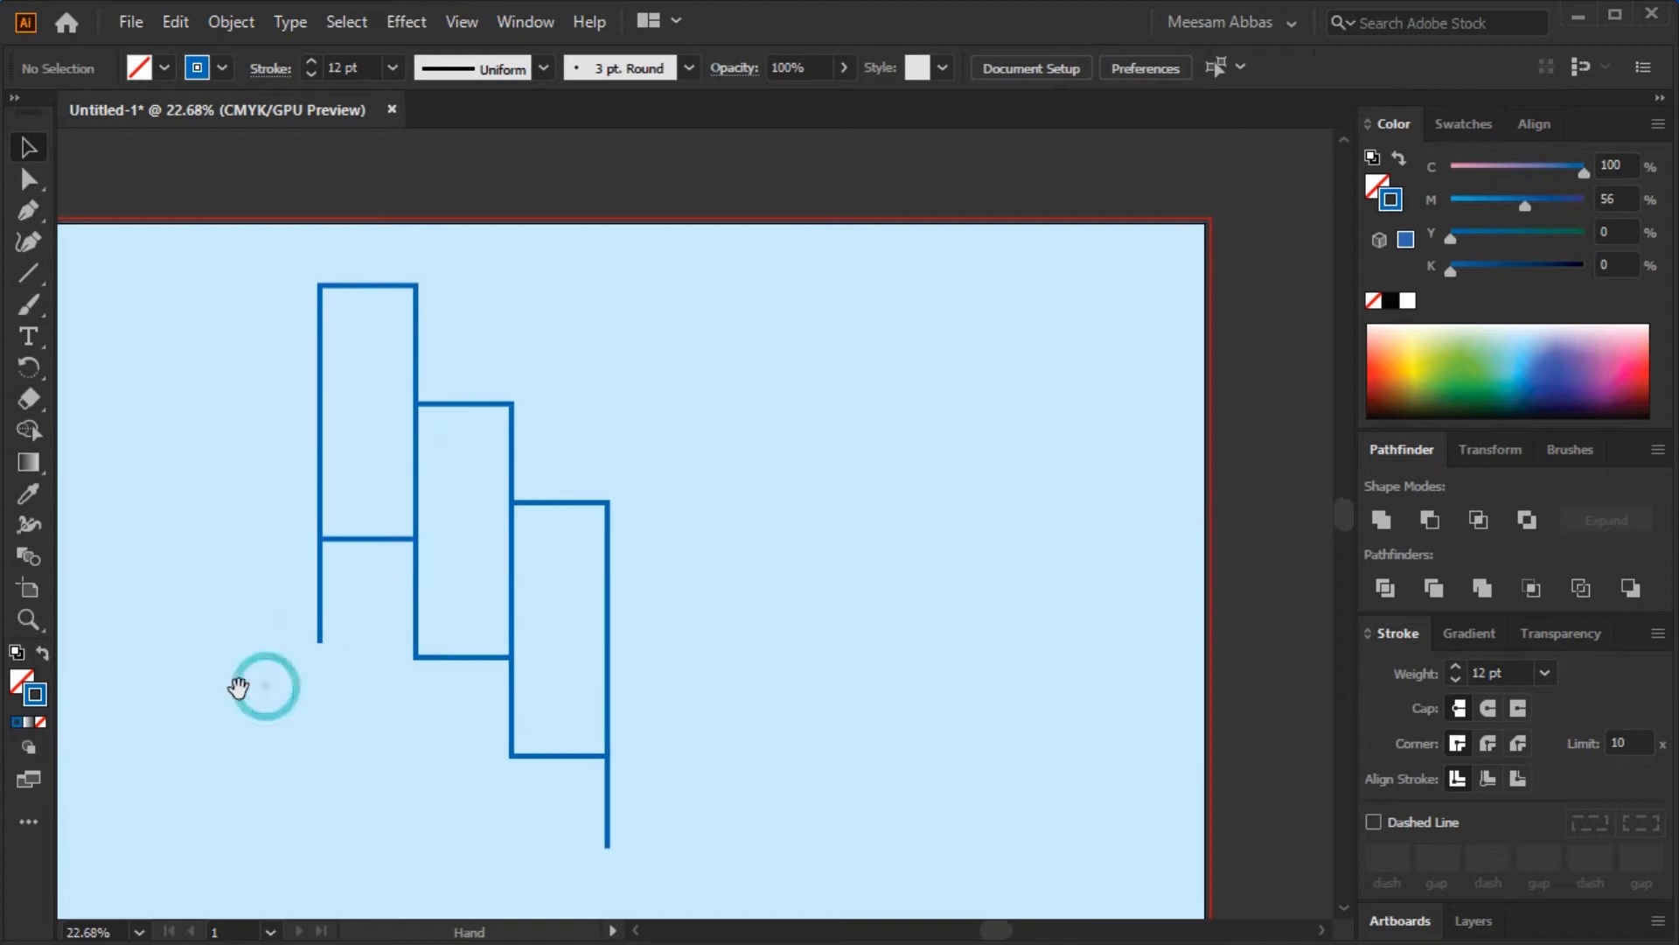
# - Fill the middle stepped rectangle with a darker light blue of C 35, M 0, Y 0, K 0
pyautogui.click(418, 434)
pyautogui.click(1375, 184)
pyautogui.moveTo(1475, 173); pyautogui.dragTo(1498, 174)
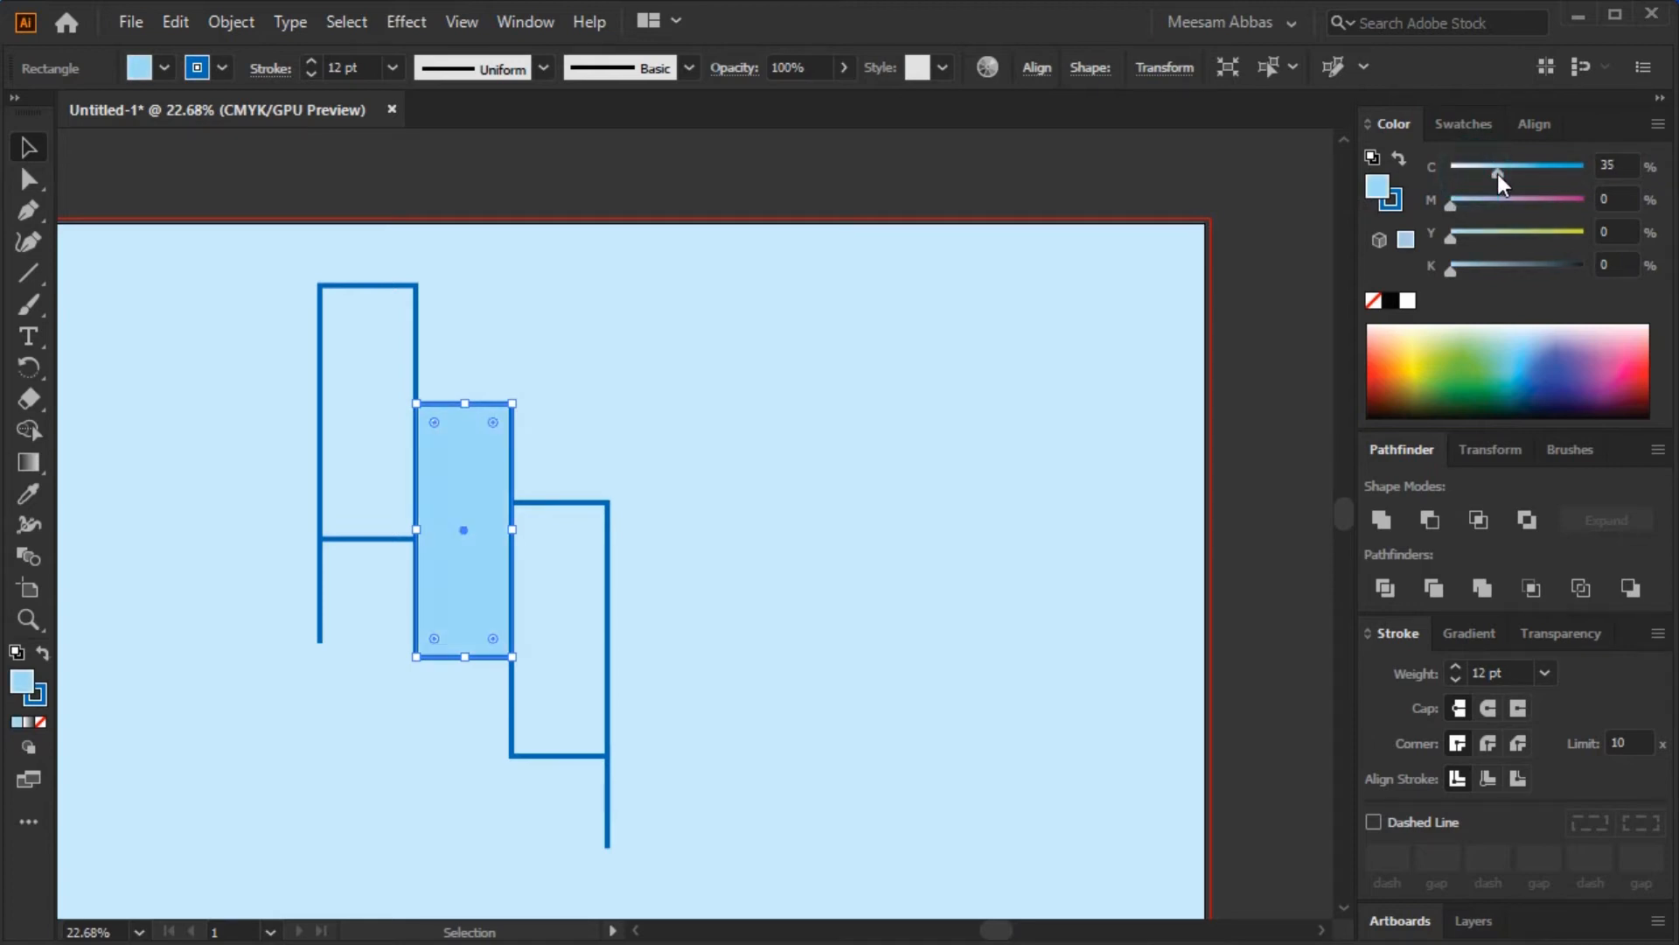
# - Fill the topmost and lowest stepped rectangles with a stronger blue of C 63, M 0, Y 0, K 0
pyautogui.click(897, 665)
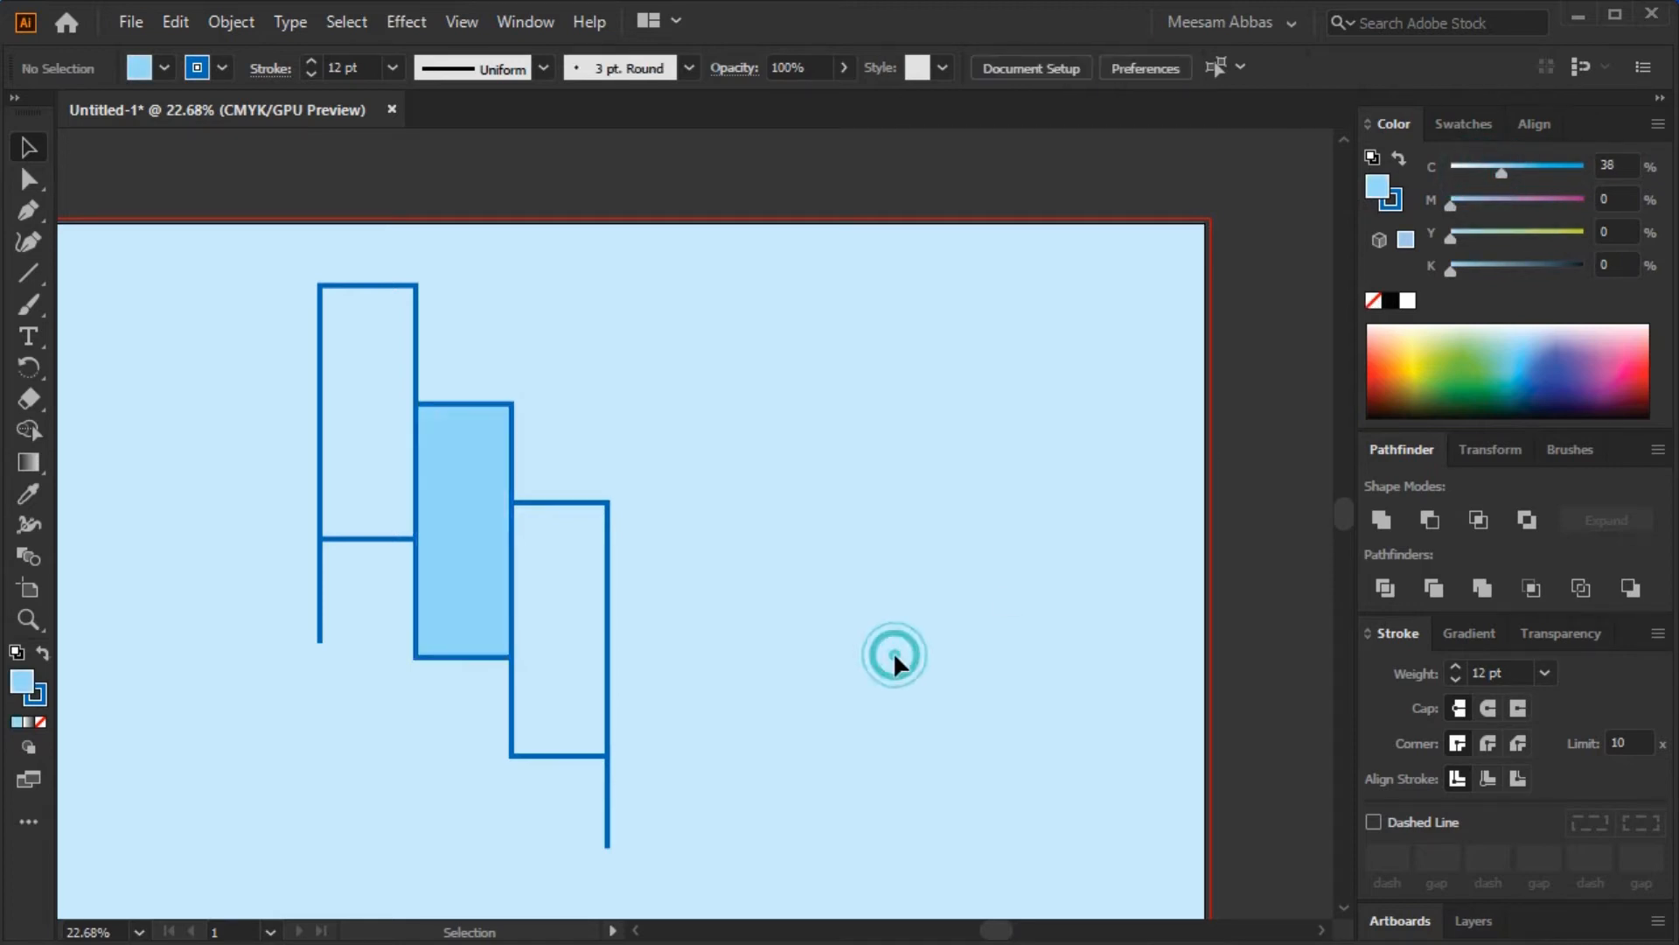
pyautogui.click(599, 535)
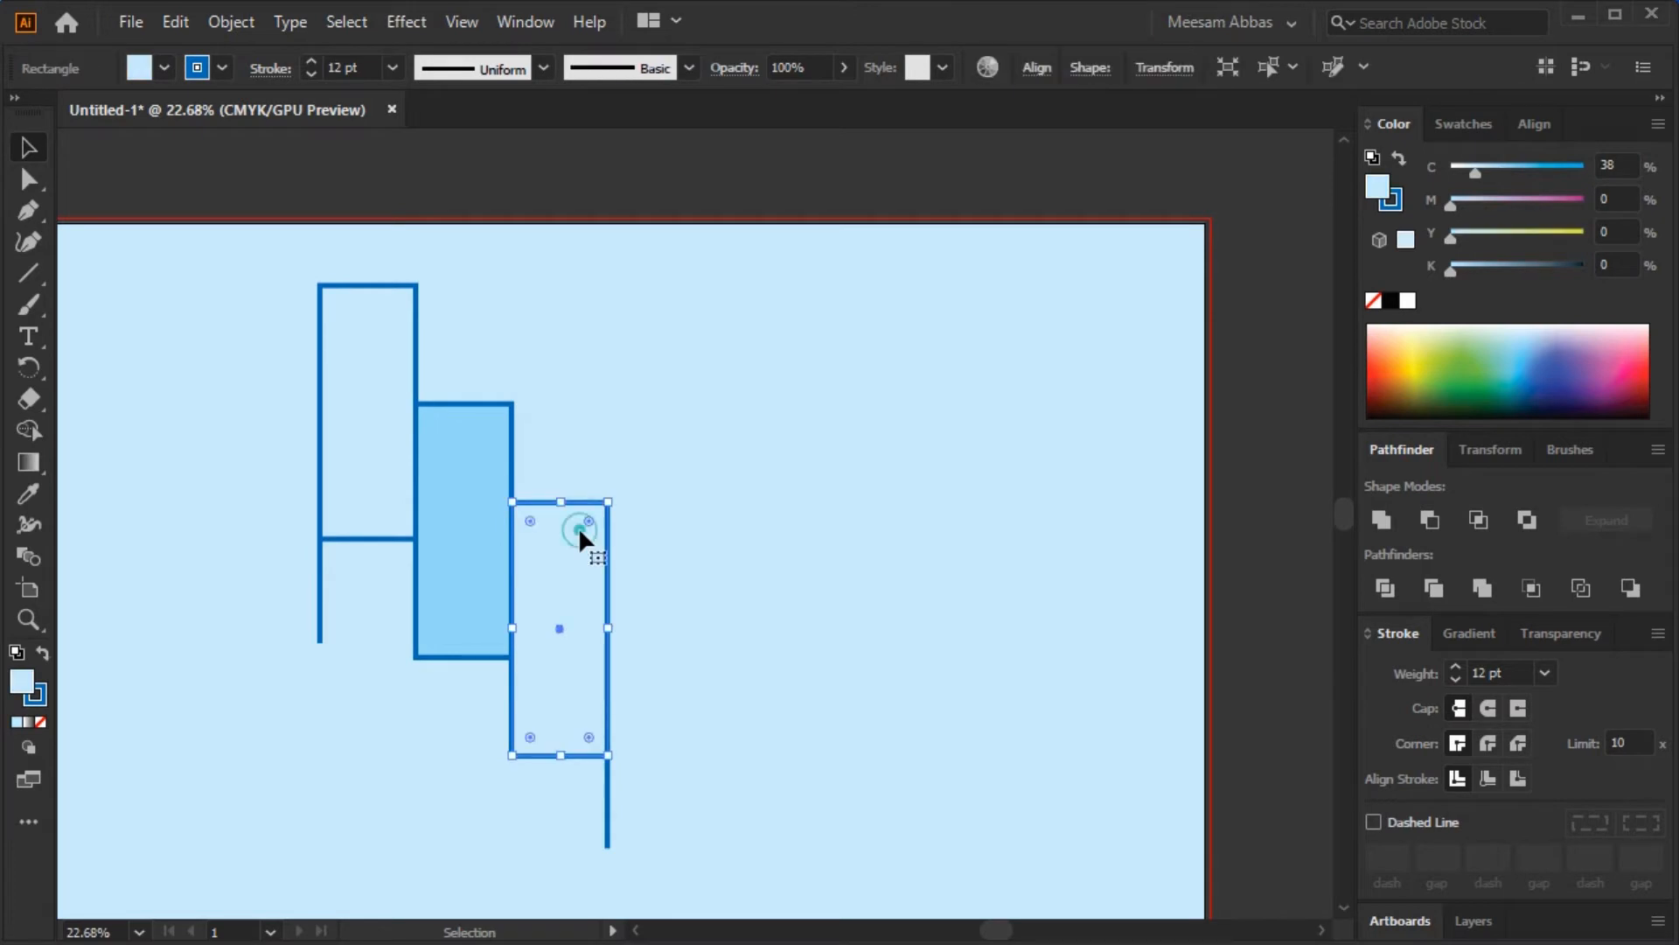
pyautogui.keyDown('shift'); pyautogui.click(400, 428); pyautogui.keyUp('shift')
pyautogui.moveTo(1481, 168); pyautogui.dragTo(1534, 169)
pyautogui.click(1013, 457)
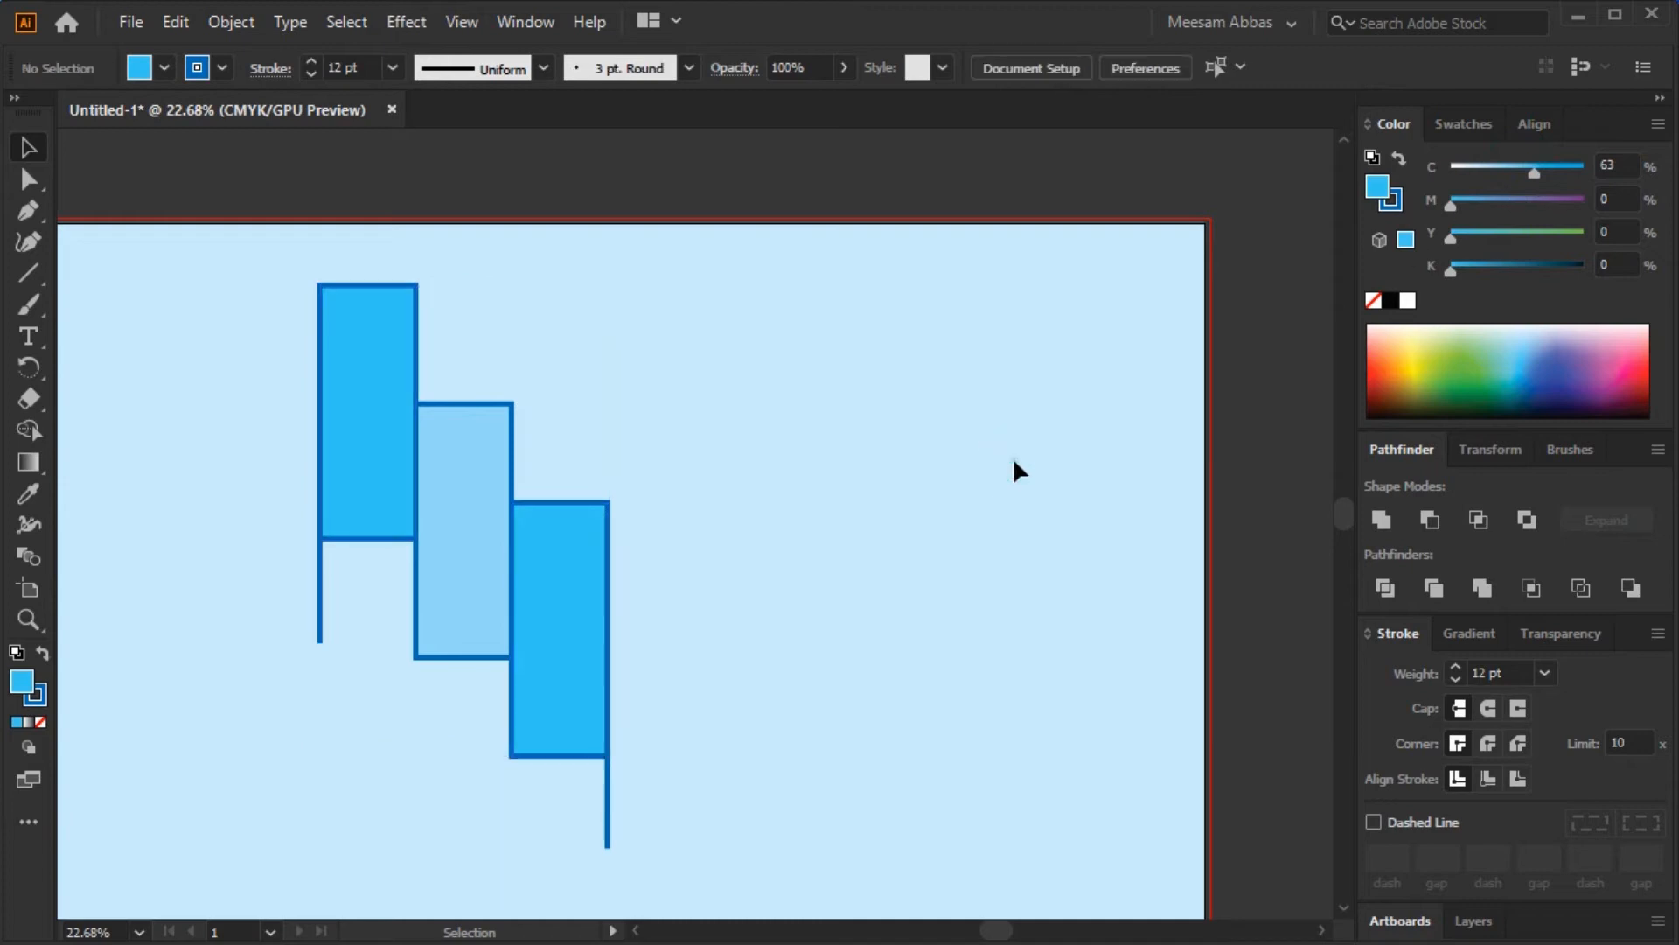
# - Scale down all three stepped rectangles together with their two vertical line extensions
pyautogui.hotkey('ctrl', '0')
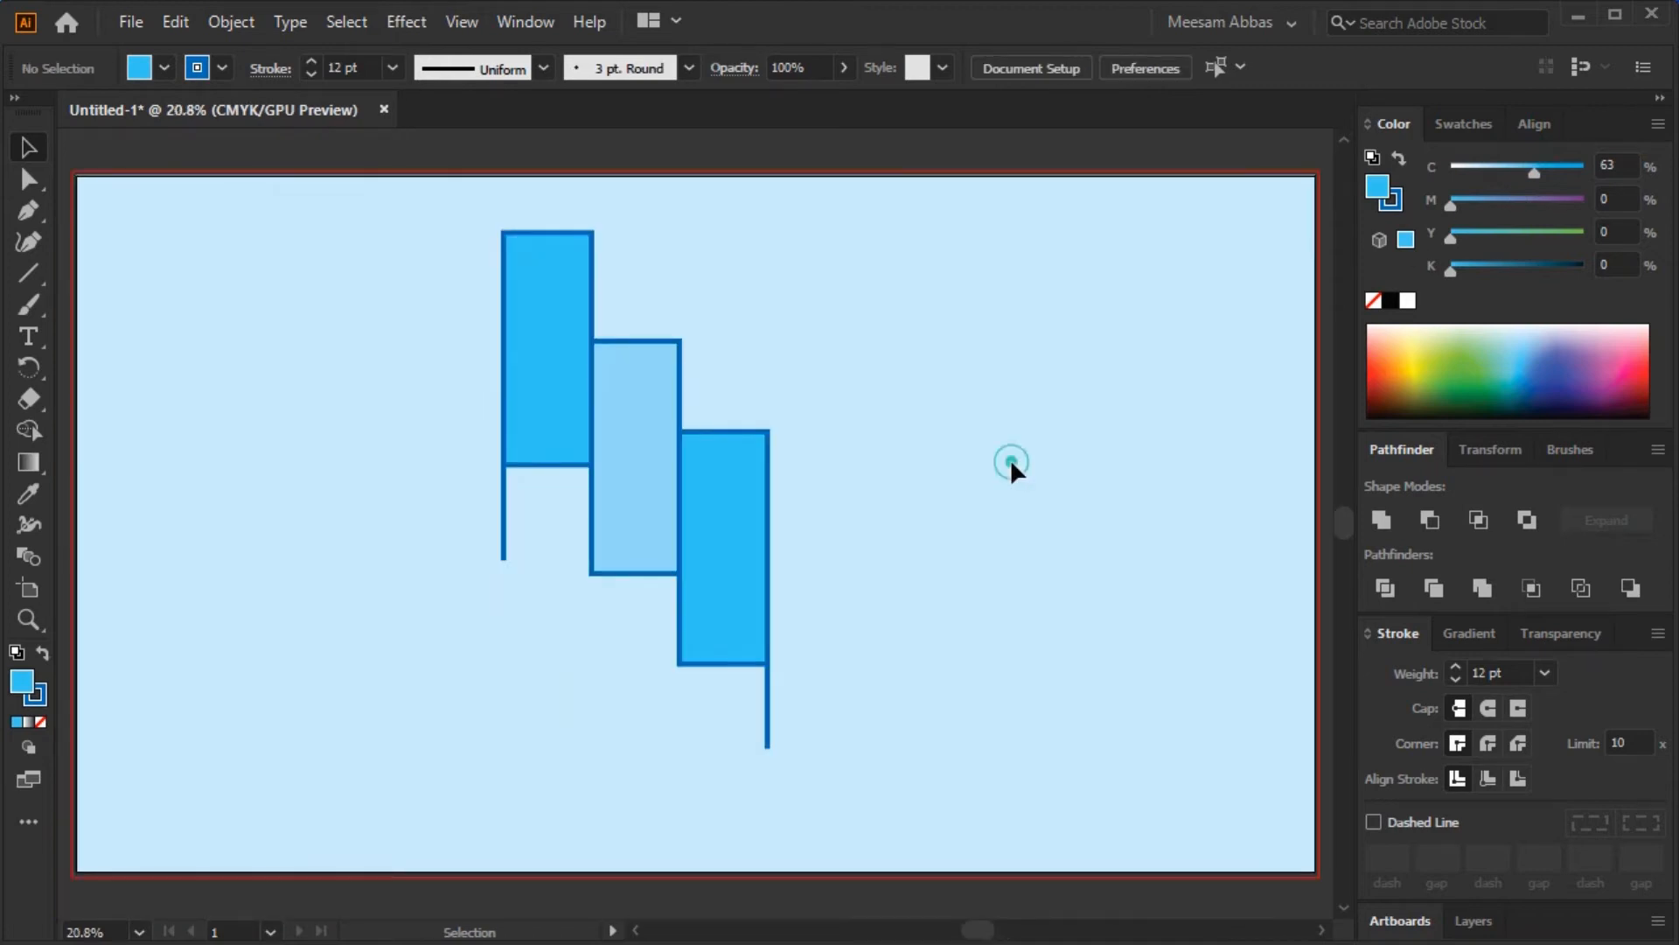
pyautogui.moveTo(954, 595); pyautogui.dragTo(486, 354)
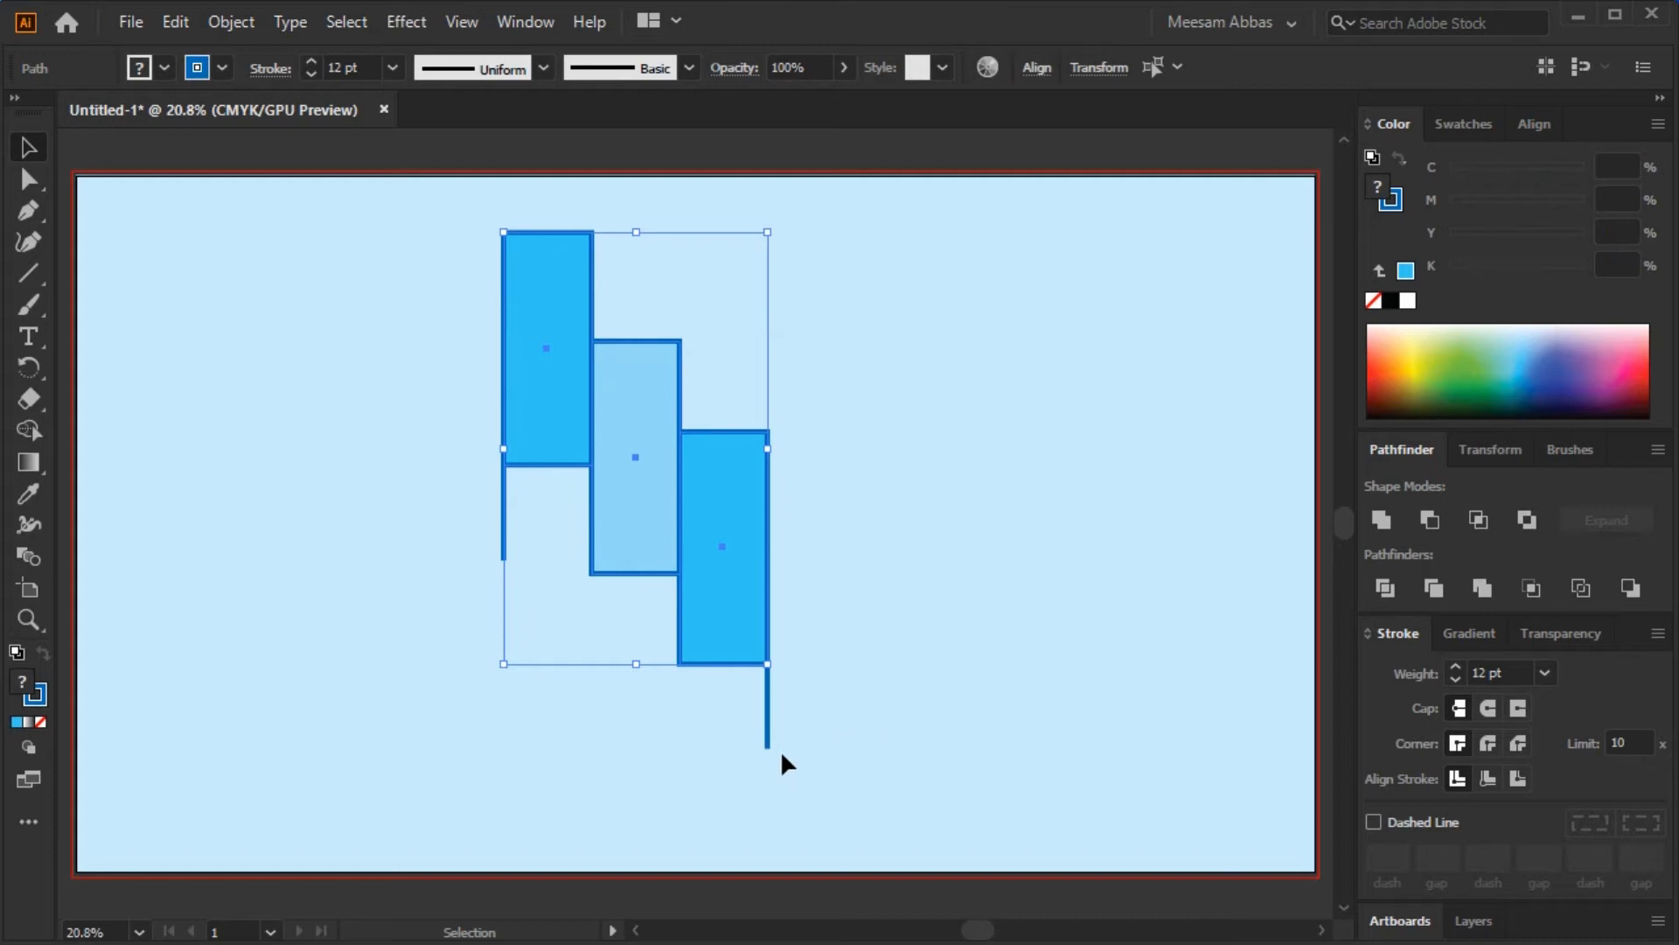
pyautogui.moveTo(823, 758); pyautogui.dragTo(311, 270)
pyautogui.moveTo(776, 746); pyautogui.dragTo(693, 647)
pyautogui.moveTo(680, 541); pyautogui.dragTo(689, 574)
pyautogui.press('a')
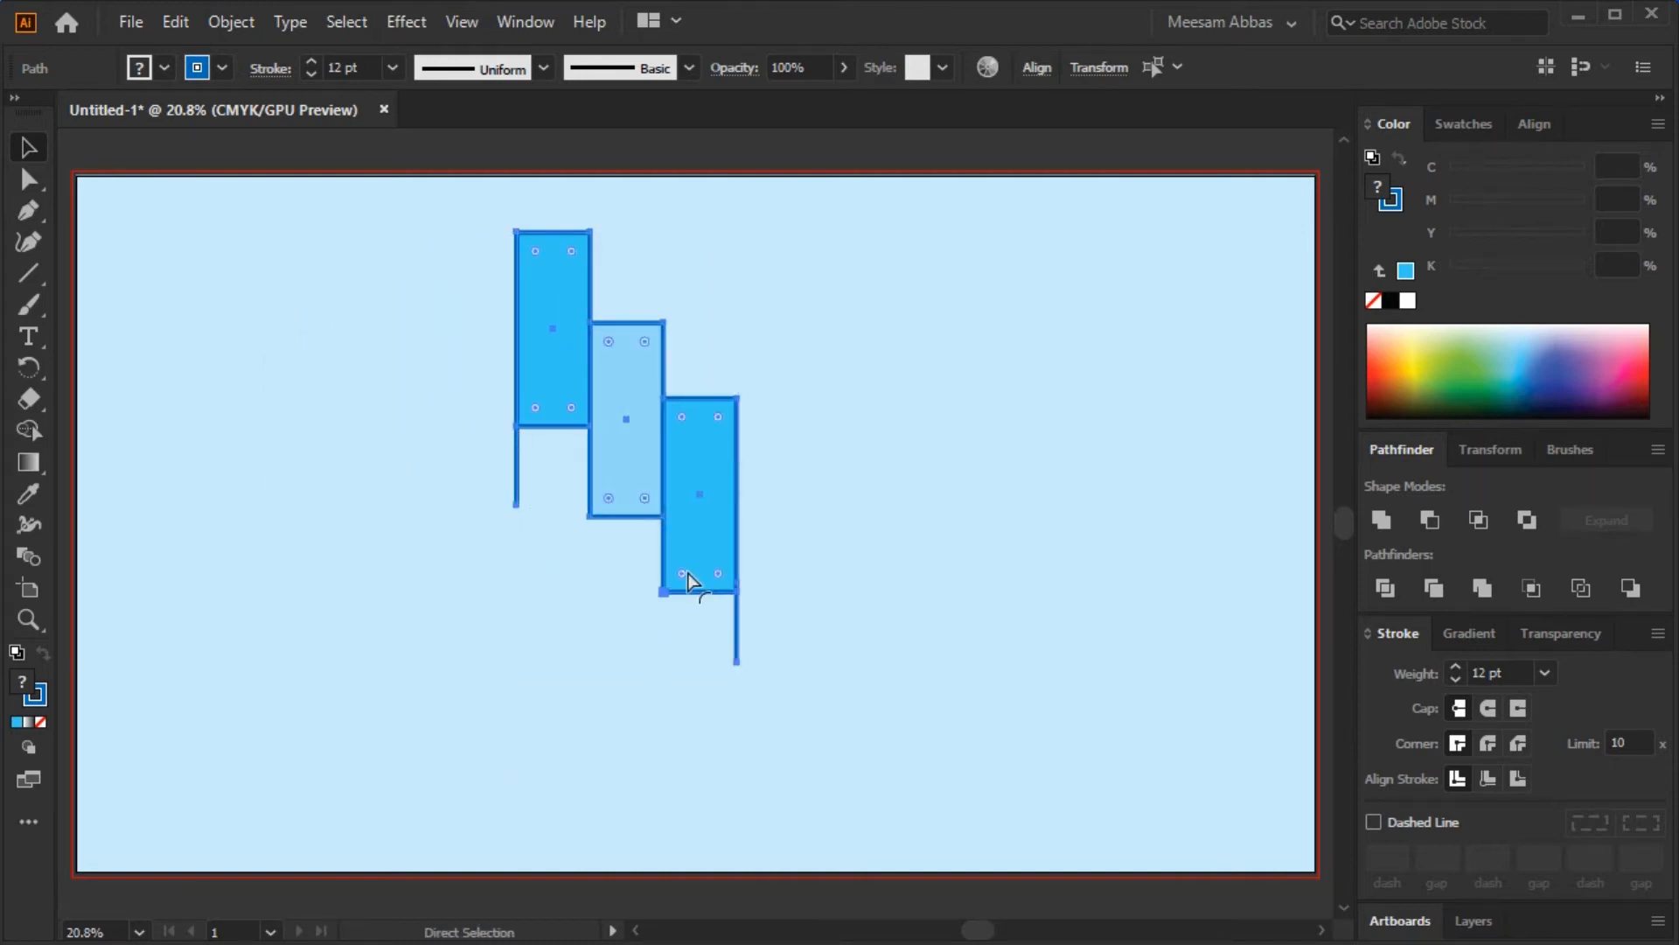
# - Move the whole stepped shape toward the left edge of the artboard and slightly lower
pyautogui.press('v')
pyautogui.click(1000, 619)
pyautogui.moveTo(701, 506); pyautogui.dragTo(395, 621)
pyautogui.click(543, 627)
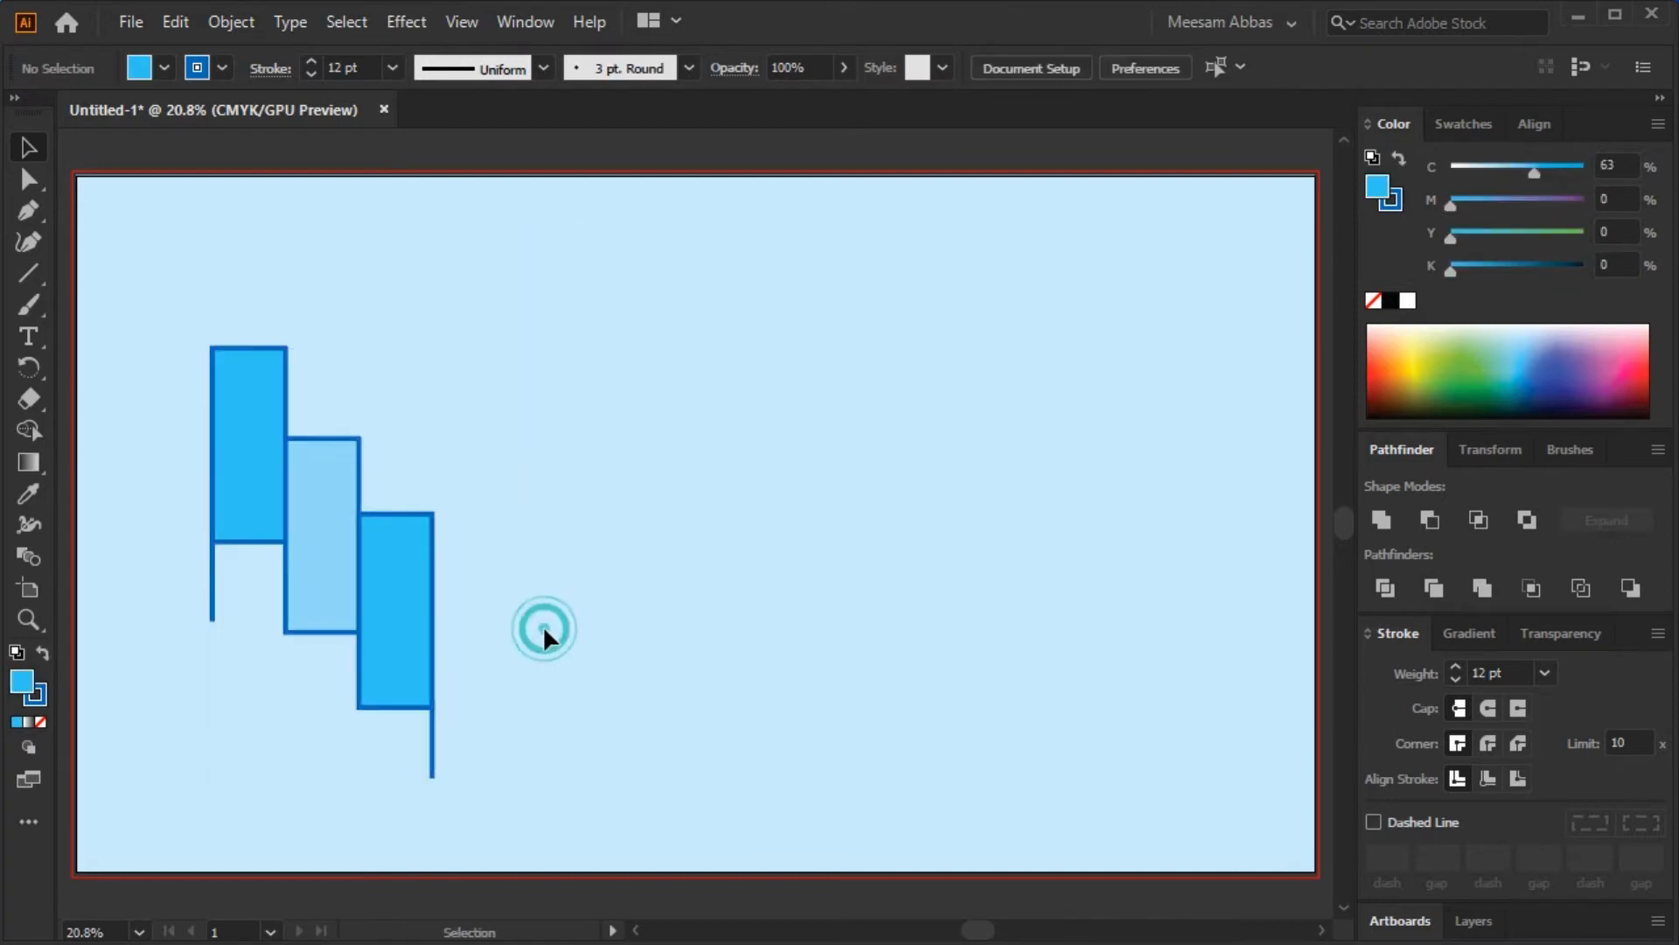
# - Add the text "Deluxe Hights" to the right of the stepped shape and enlarge it
pyautogui.click(39, 335)
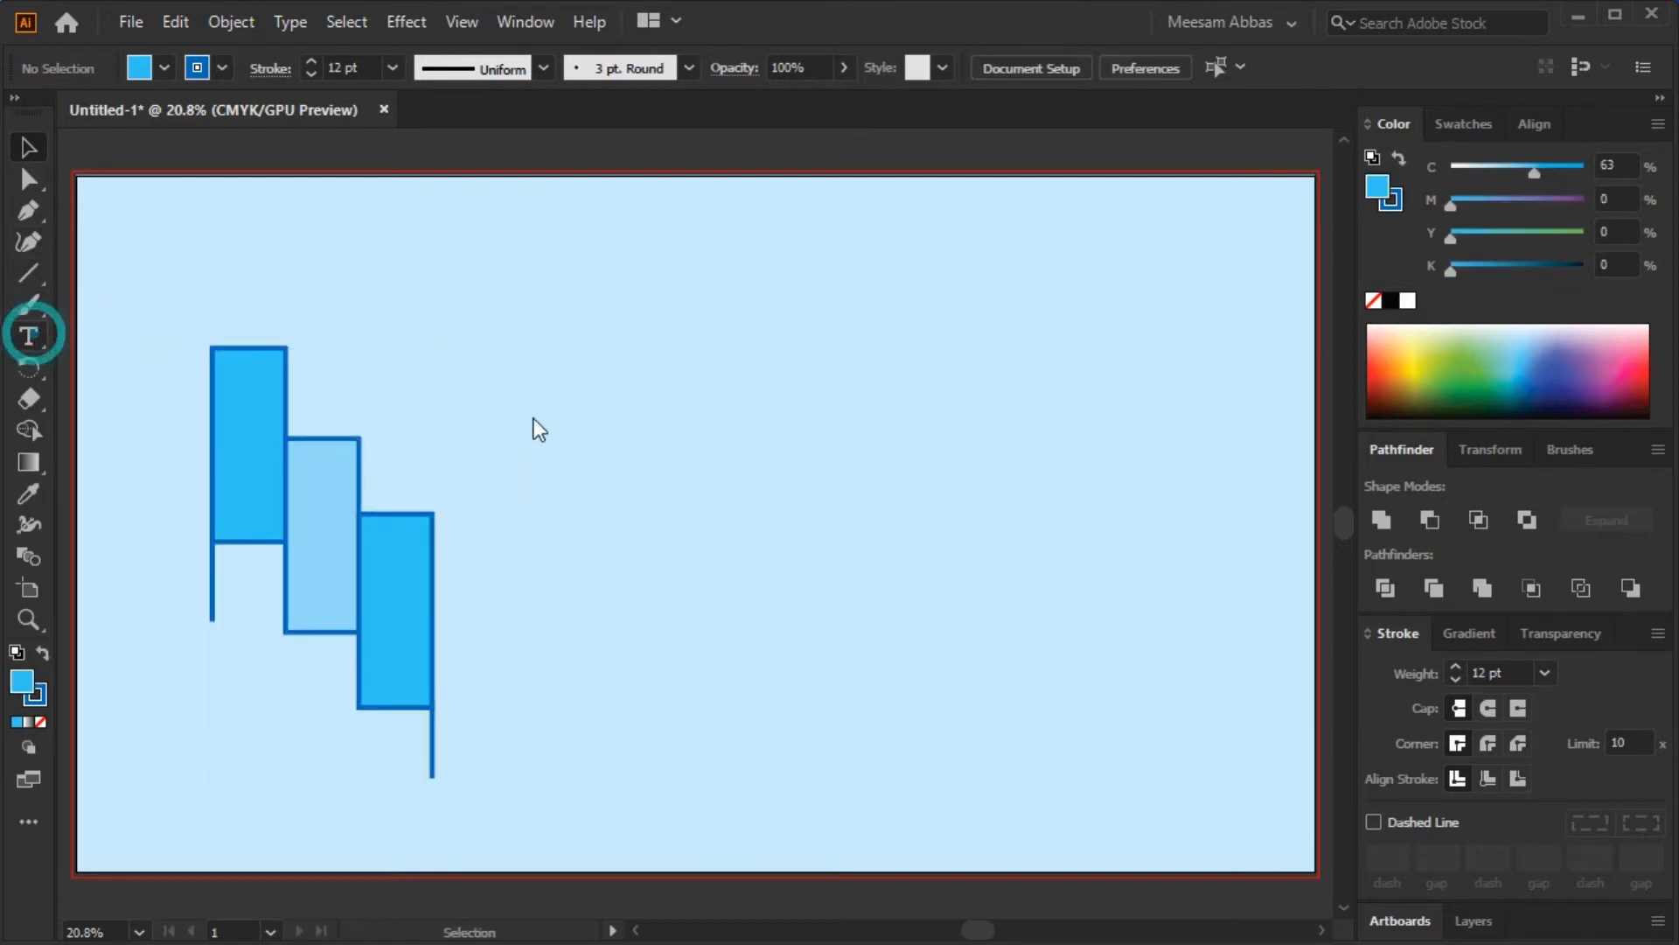
pyautogui.click(637, 450)
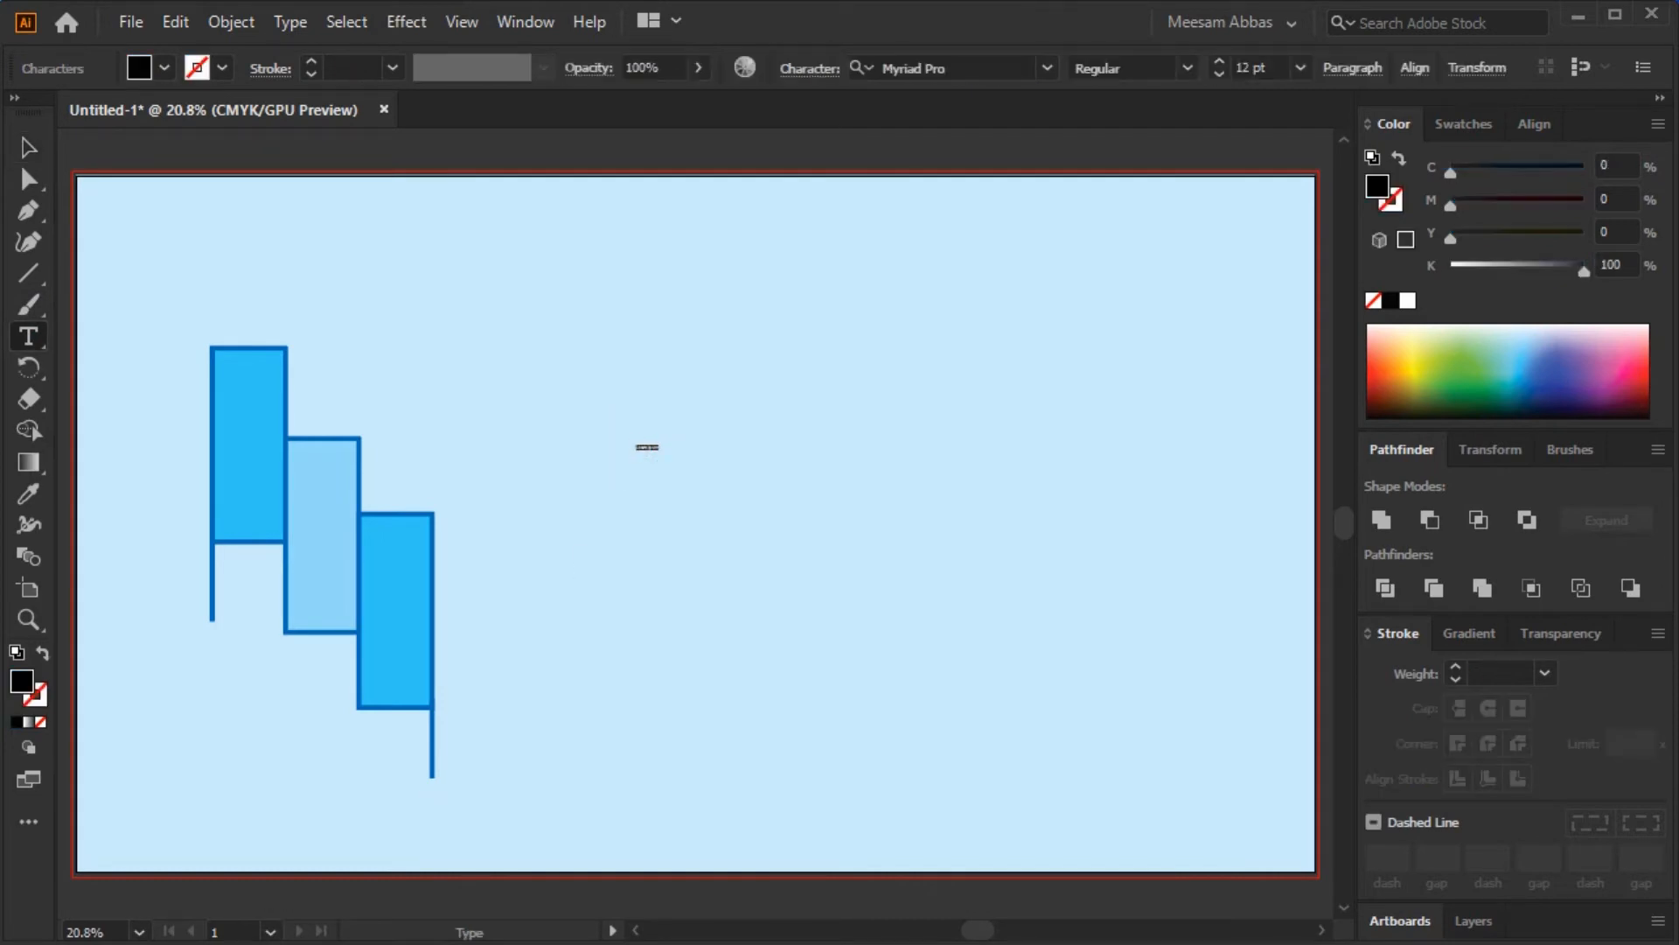
pyautogui.click(28, 147)
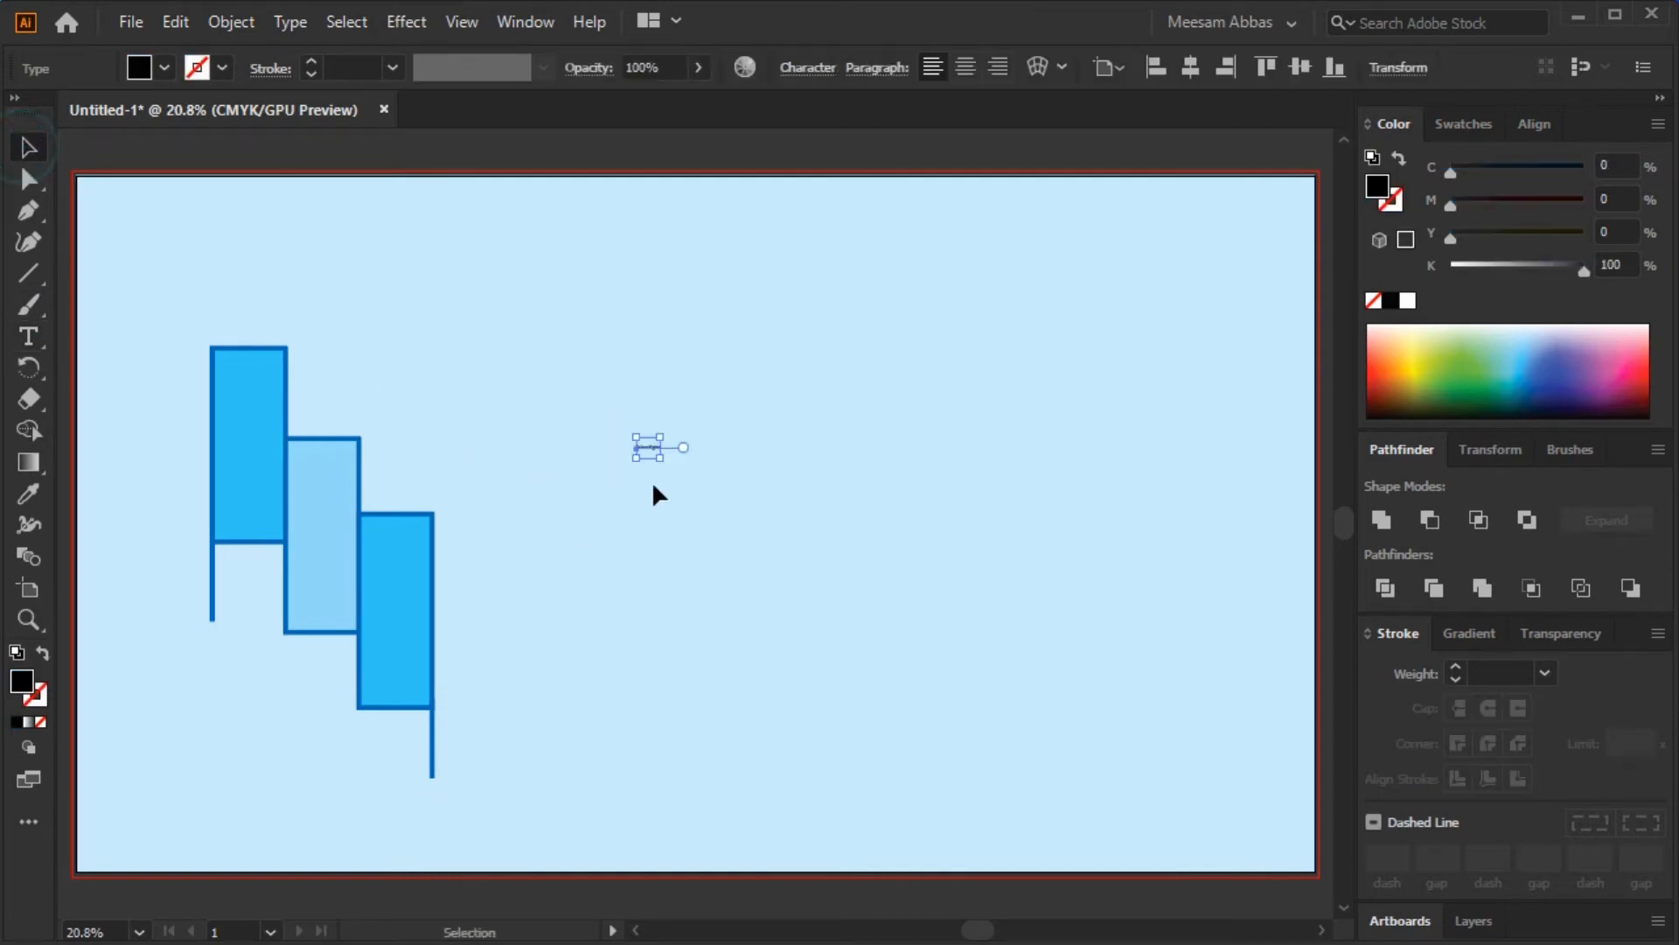
pyautogui.moveTo(660, 458); pyautogui.dragTo(962, 691)
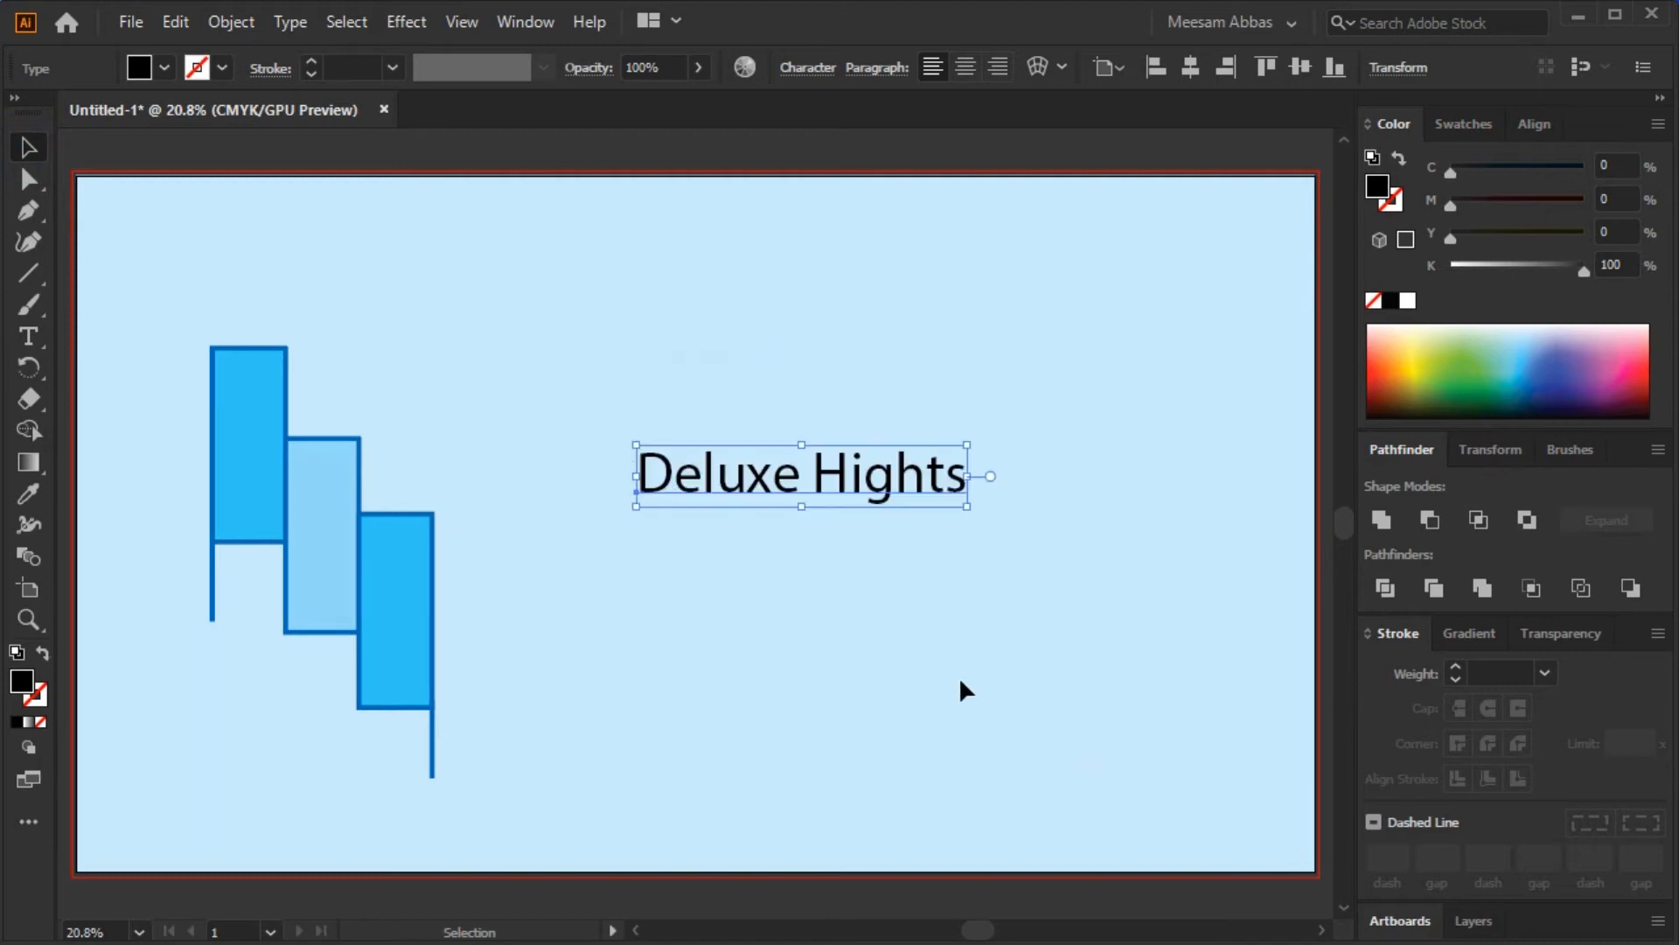
pyautogui.moveTo(965, 510); pyautogui.dragTo(1137, 603)
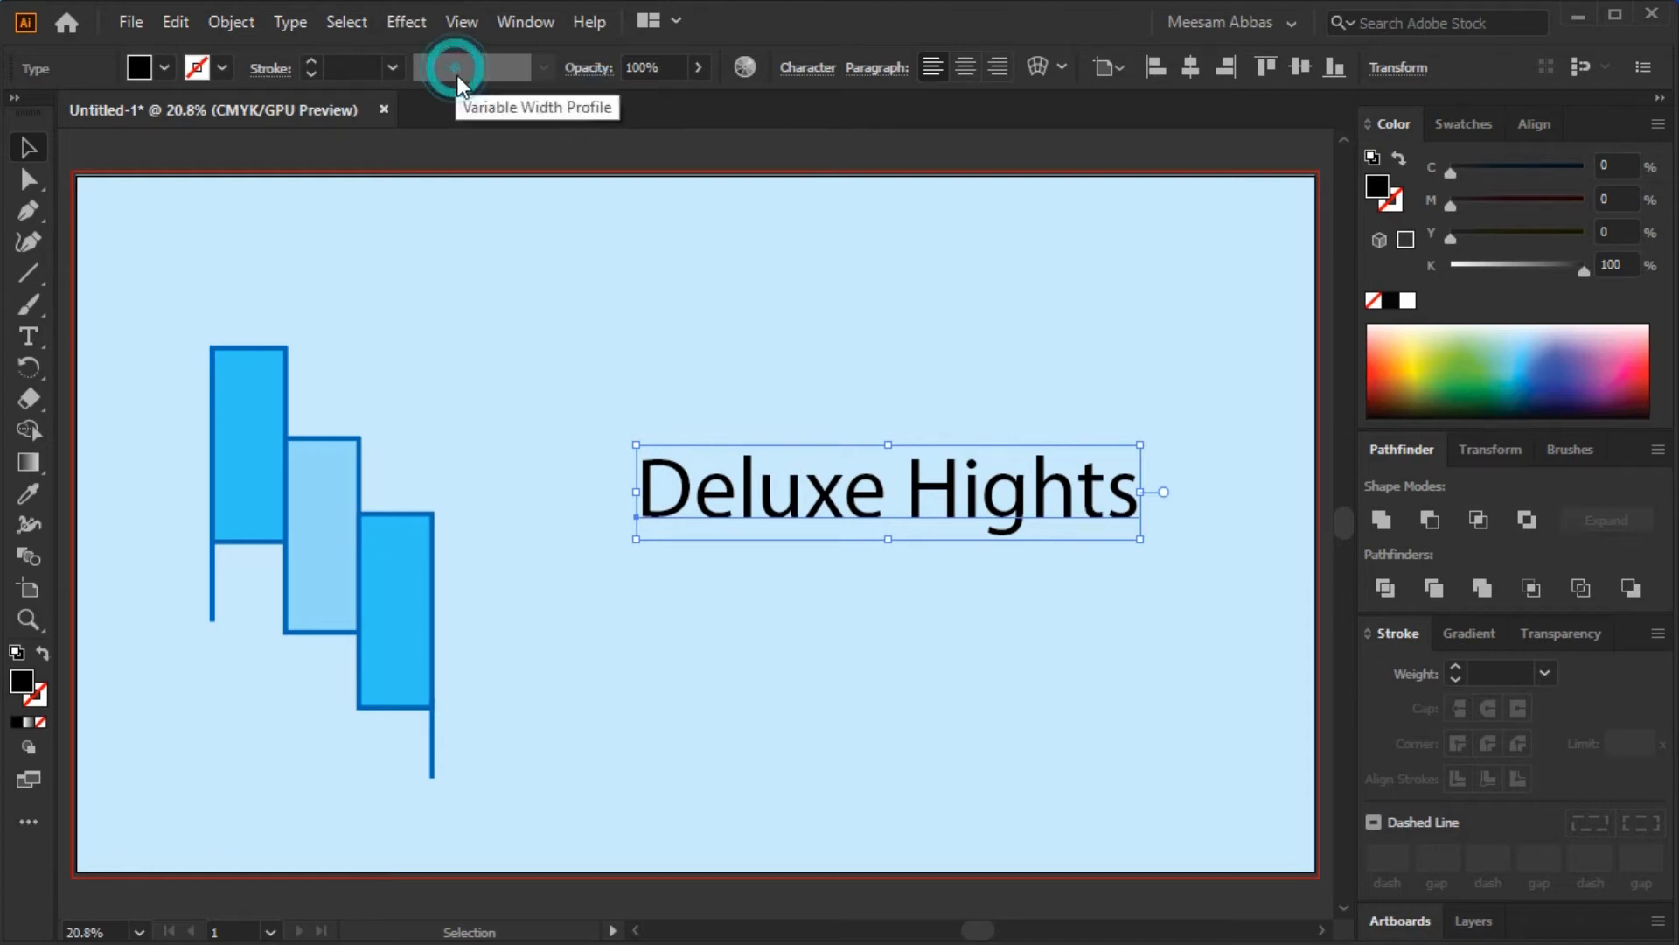
# - Set the font of the whole "Deluxe Hights" text to Kelpt Sans B1 Thin
pyautogui.doubleClick(815, 503)
pyautogui.hotkey('ctrl', 'a')
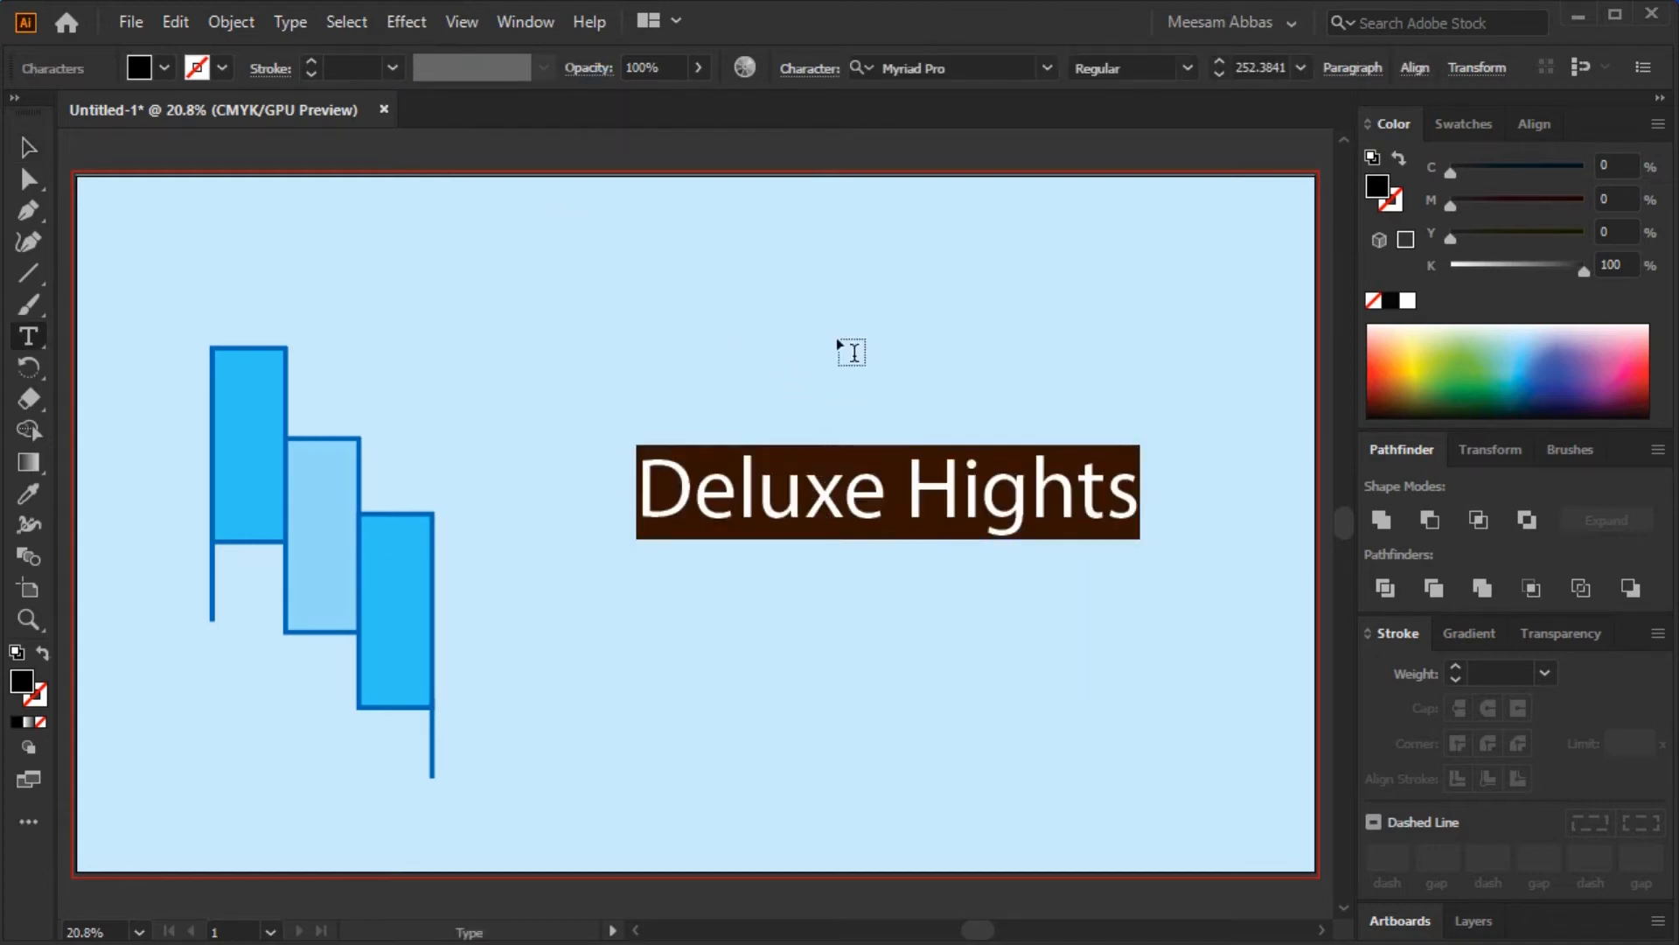
pyautogui.click(966, 67)
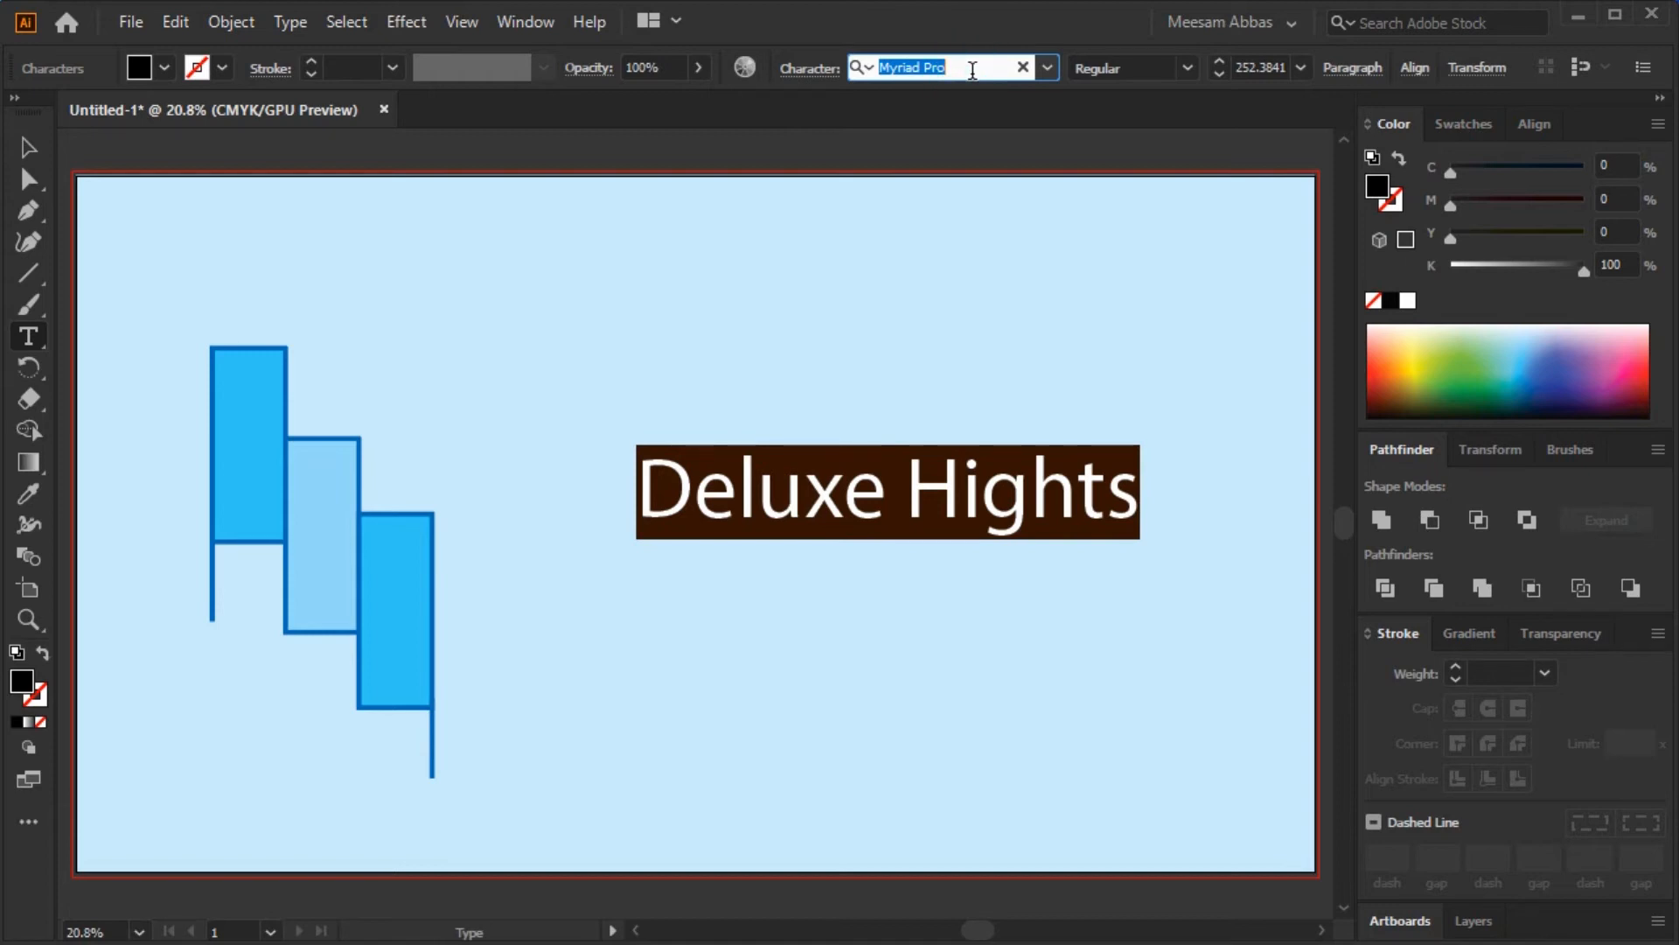
pyautogui.write('kel')
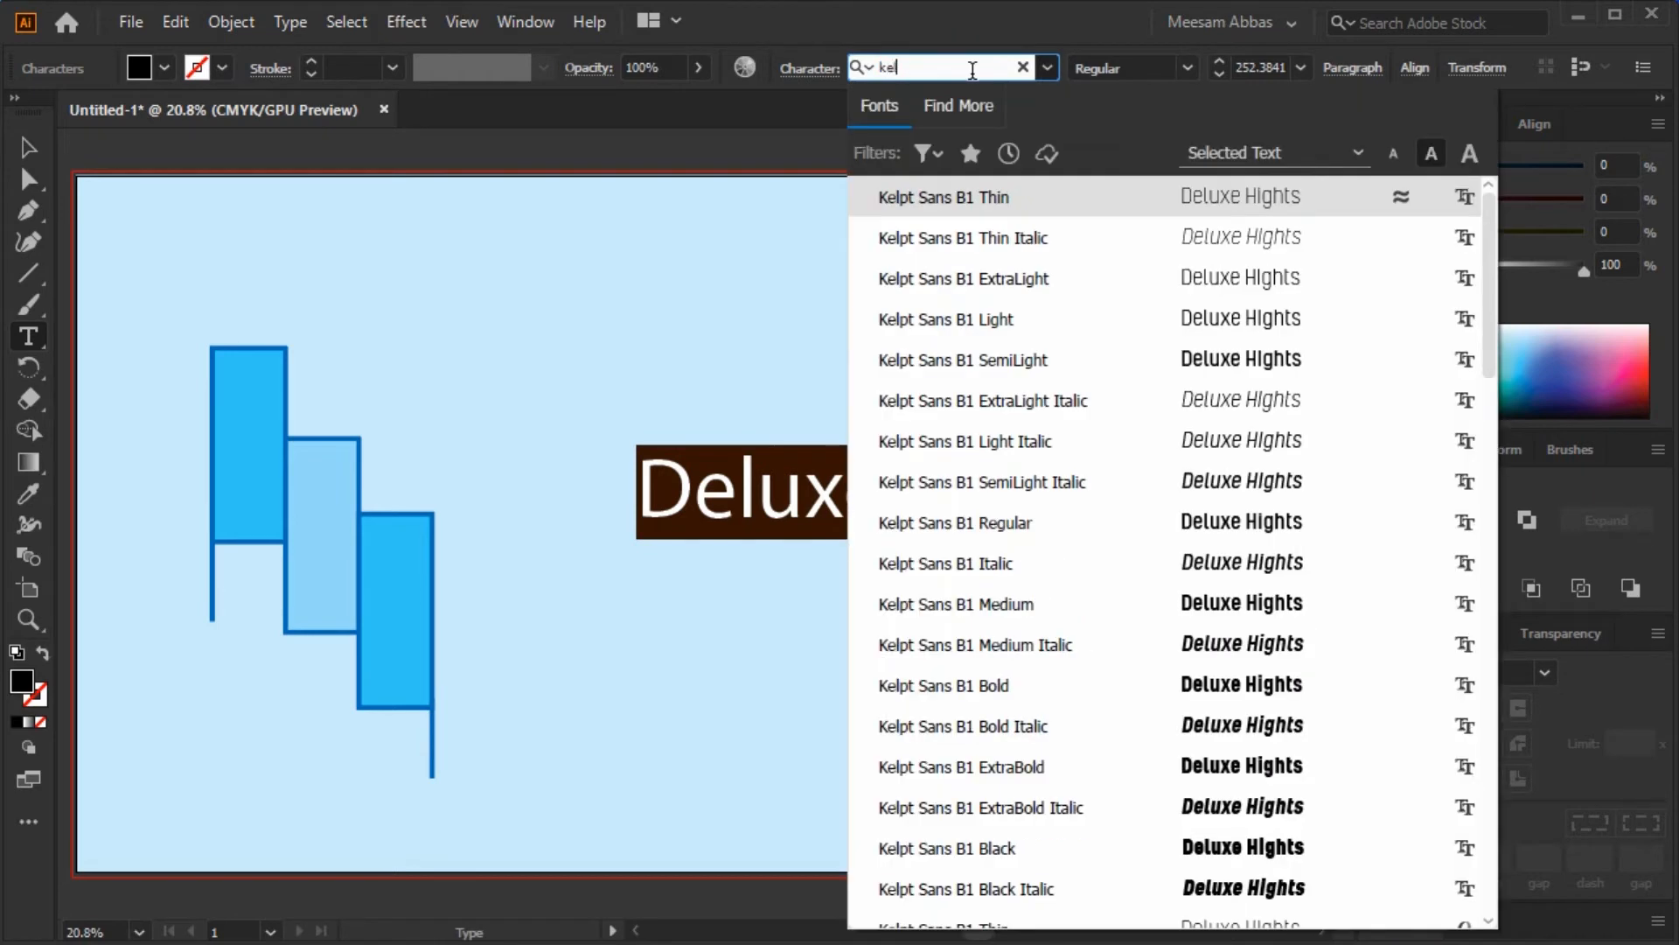
pyautogui.press('Down')
pyautogui.press('Down')
pyautogui.press('Down')
pyautogui.press('Down')
pyautogui.press('Up')
pyautogui.press('Up')
pyautogui.press('Up')
pyautogui.press('Down')
pyautogui.press('Down')
pyautogui.press('Down')
pyautogui.press('Down')
pyautogui.press('Down')
pyautogui.press('Down')
pyautogui.press('Down')
pyautogui.press('Down')
pyautogui.press('Down')
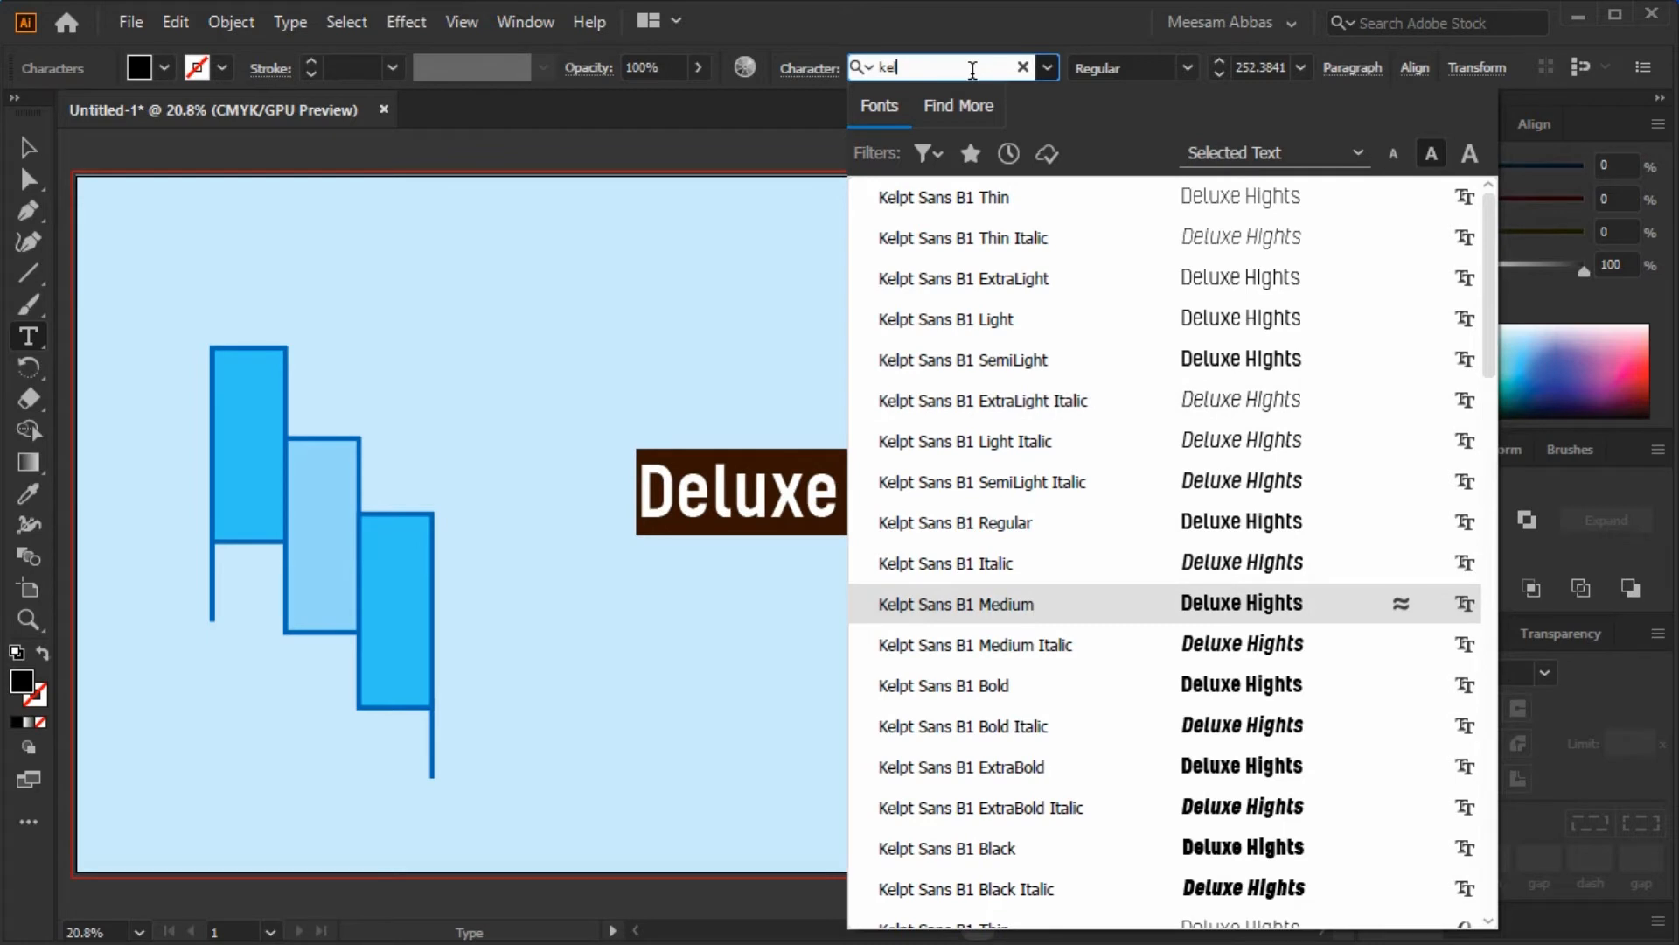
pyautogui.press('Down')
pyautogui.press('Down')
pyautogui.press('Down')
pyautogui.press('Down')
pyautogui.press('Down')
pyautogui.press('Down')
pyautogui.press('Down')
pyautogui.press('Down')
pyautogui.press('Down')
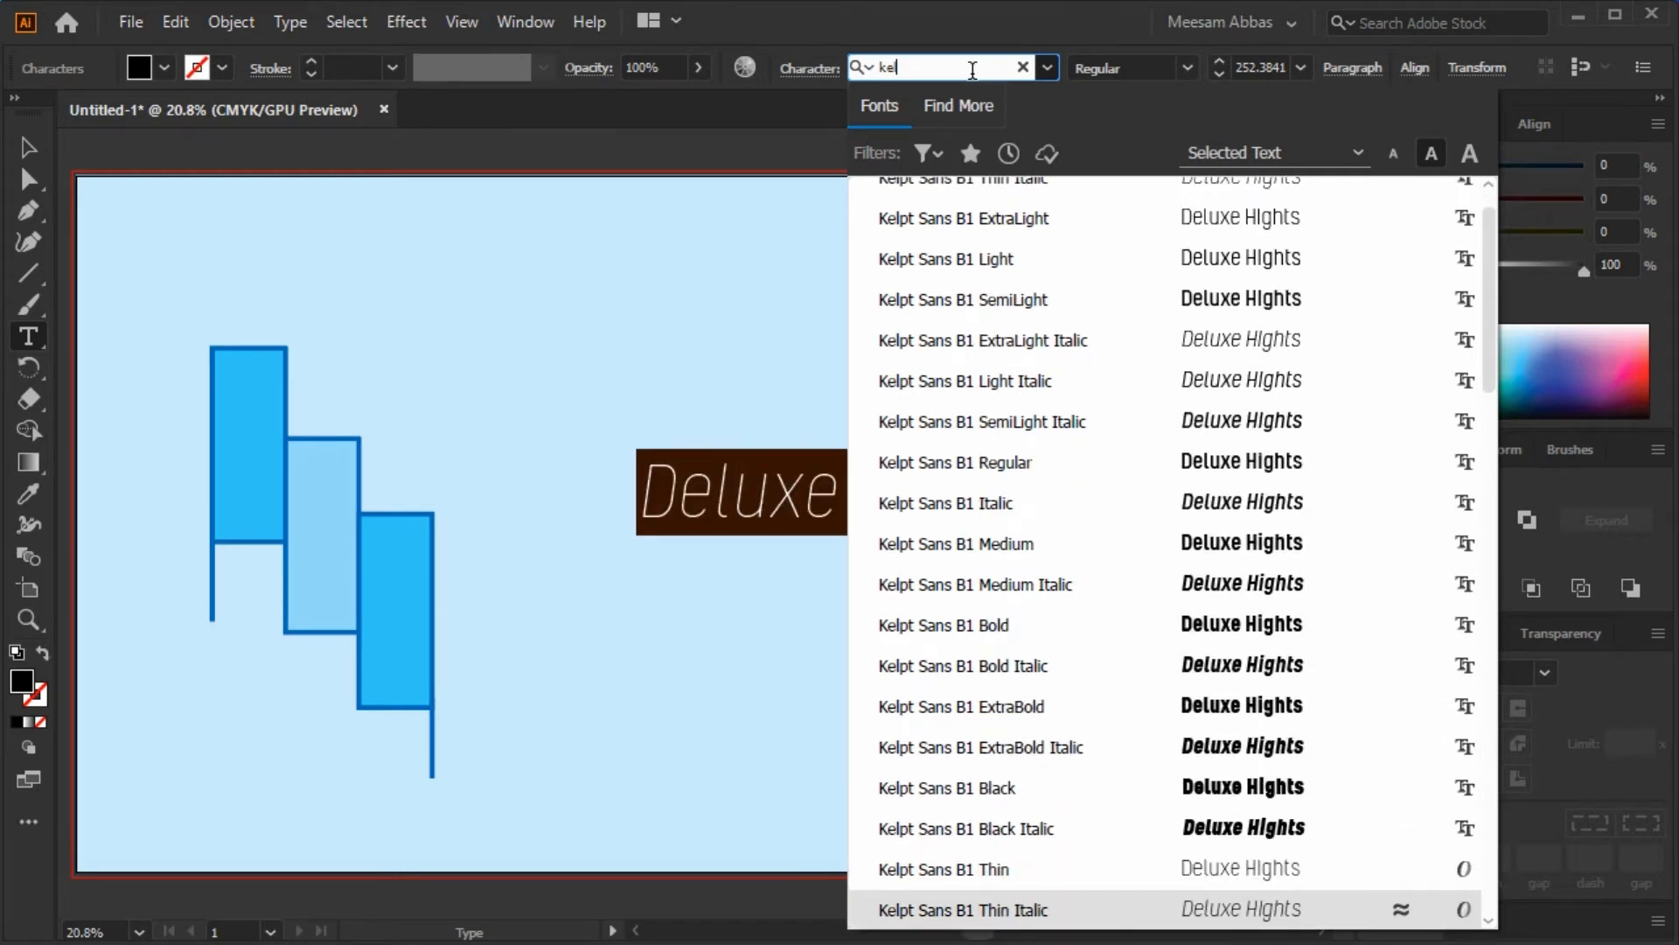
pyautogui.press('Up')
pyautogui.press('Return')
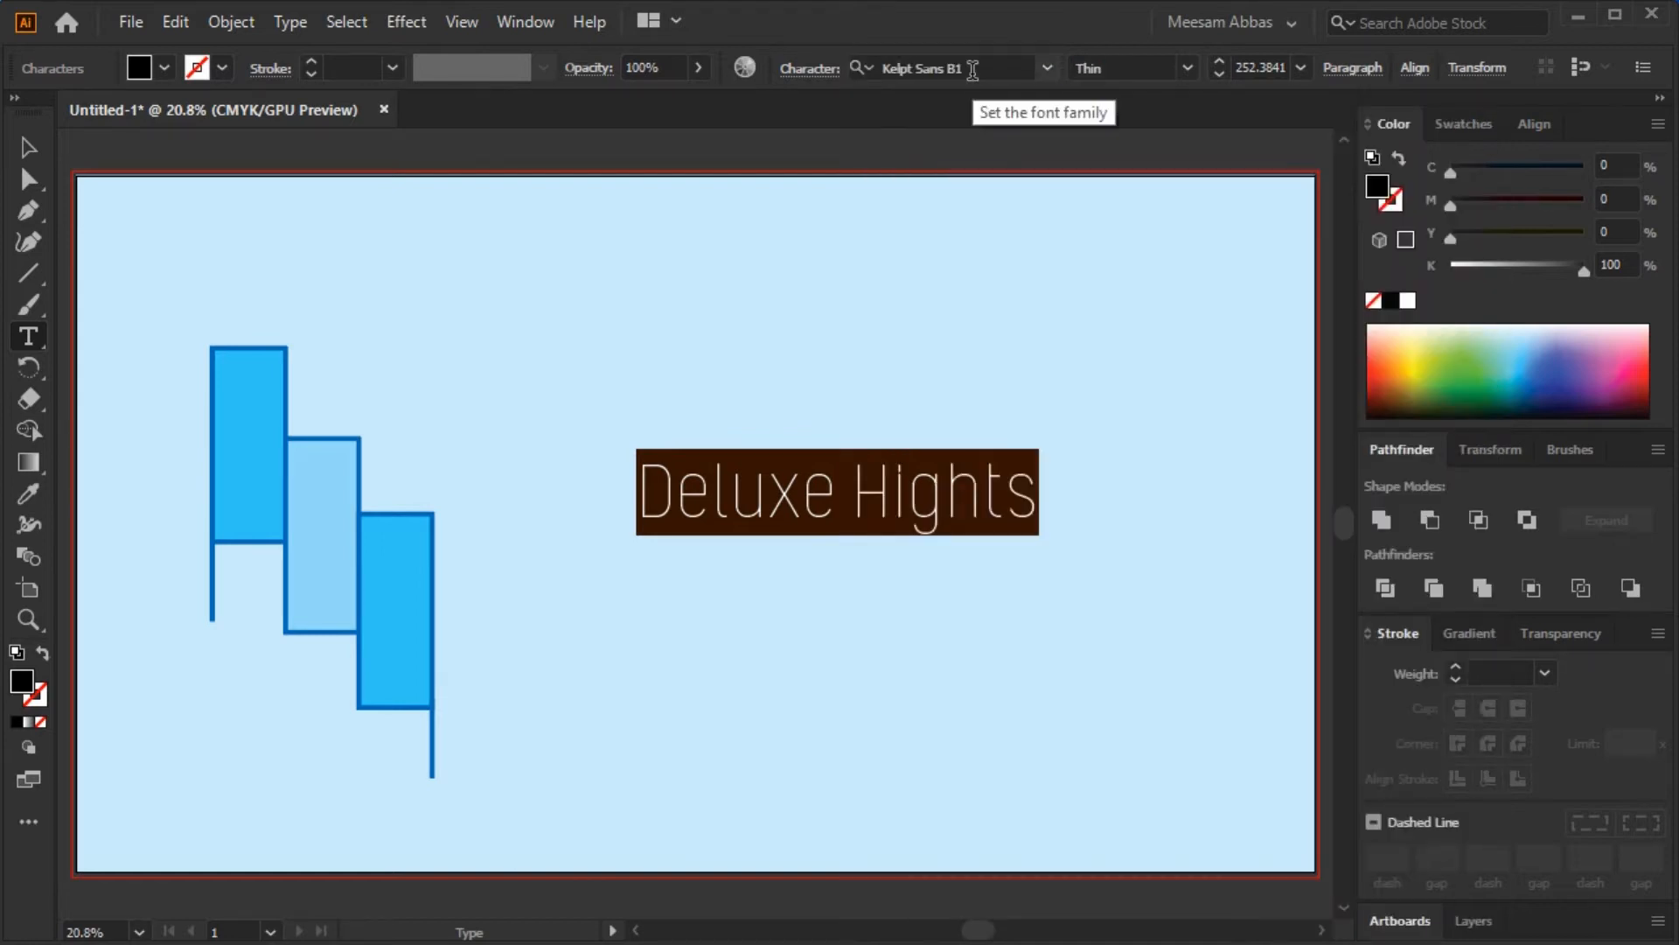
# - Change the case of the "Deluxe Hights" text to UPPERCASE
pyautogui.click(230, 22)
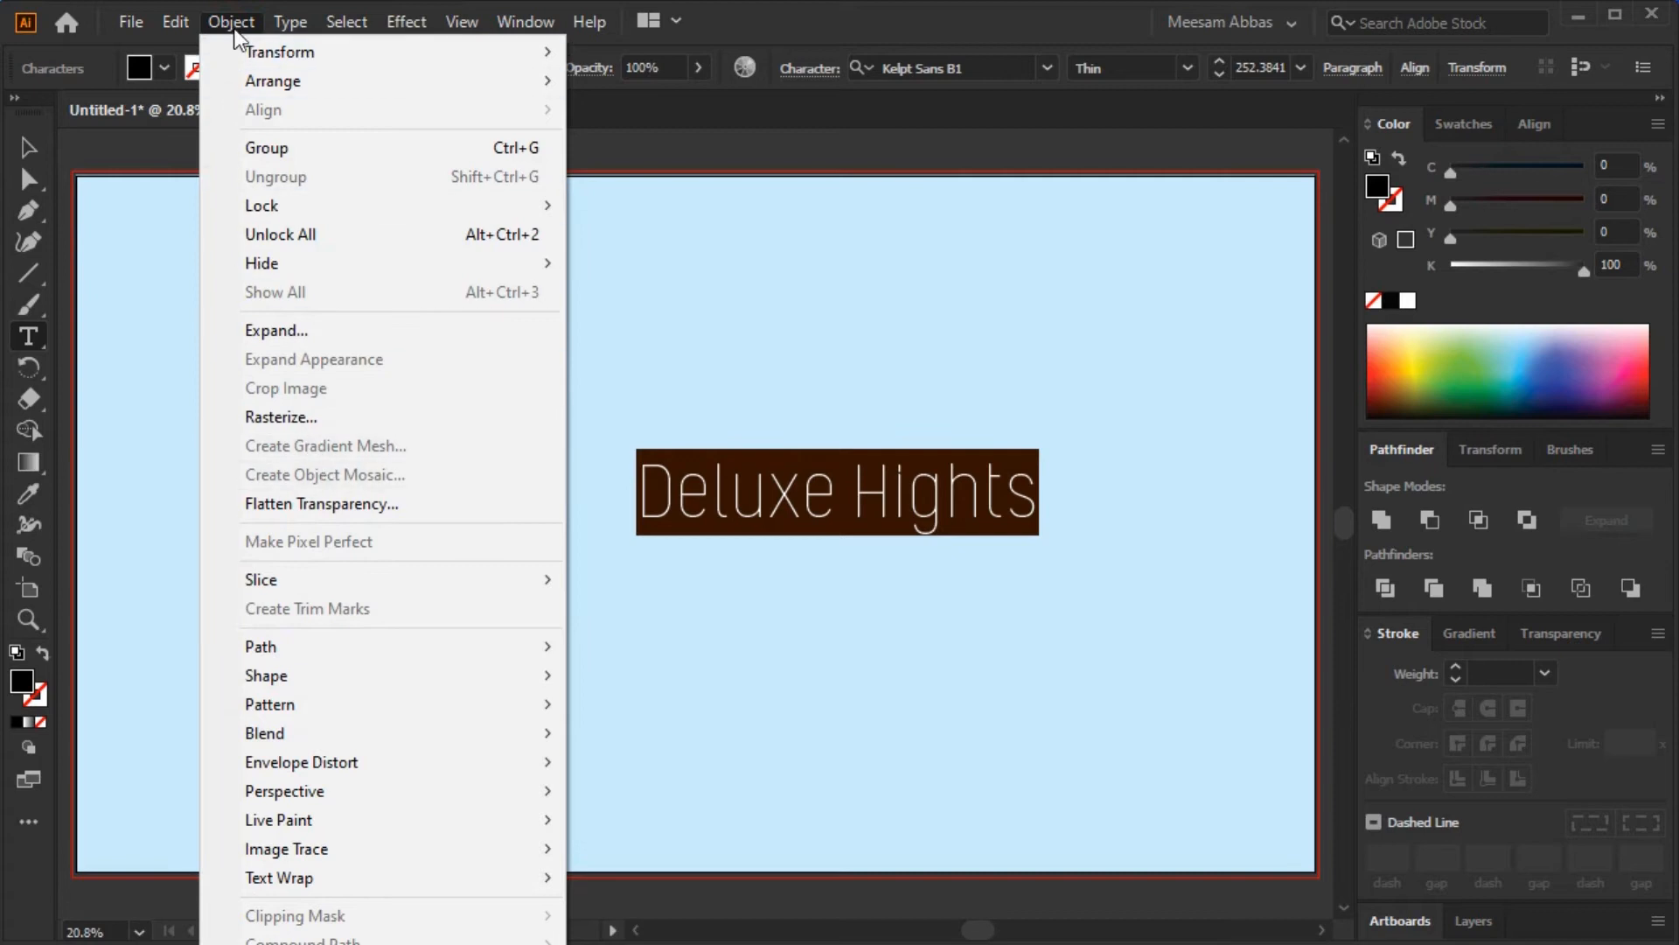
pyautogui.click(290, 21)
pyautogui.click(408, 428)
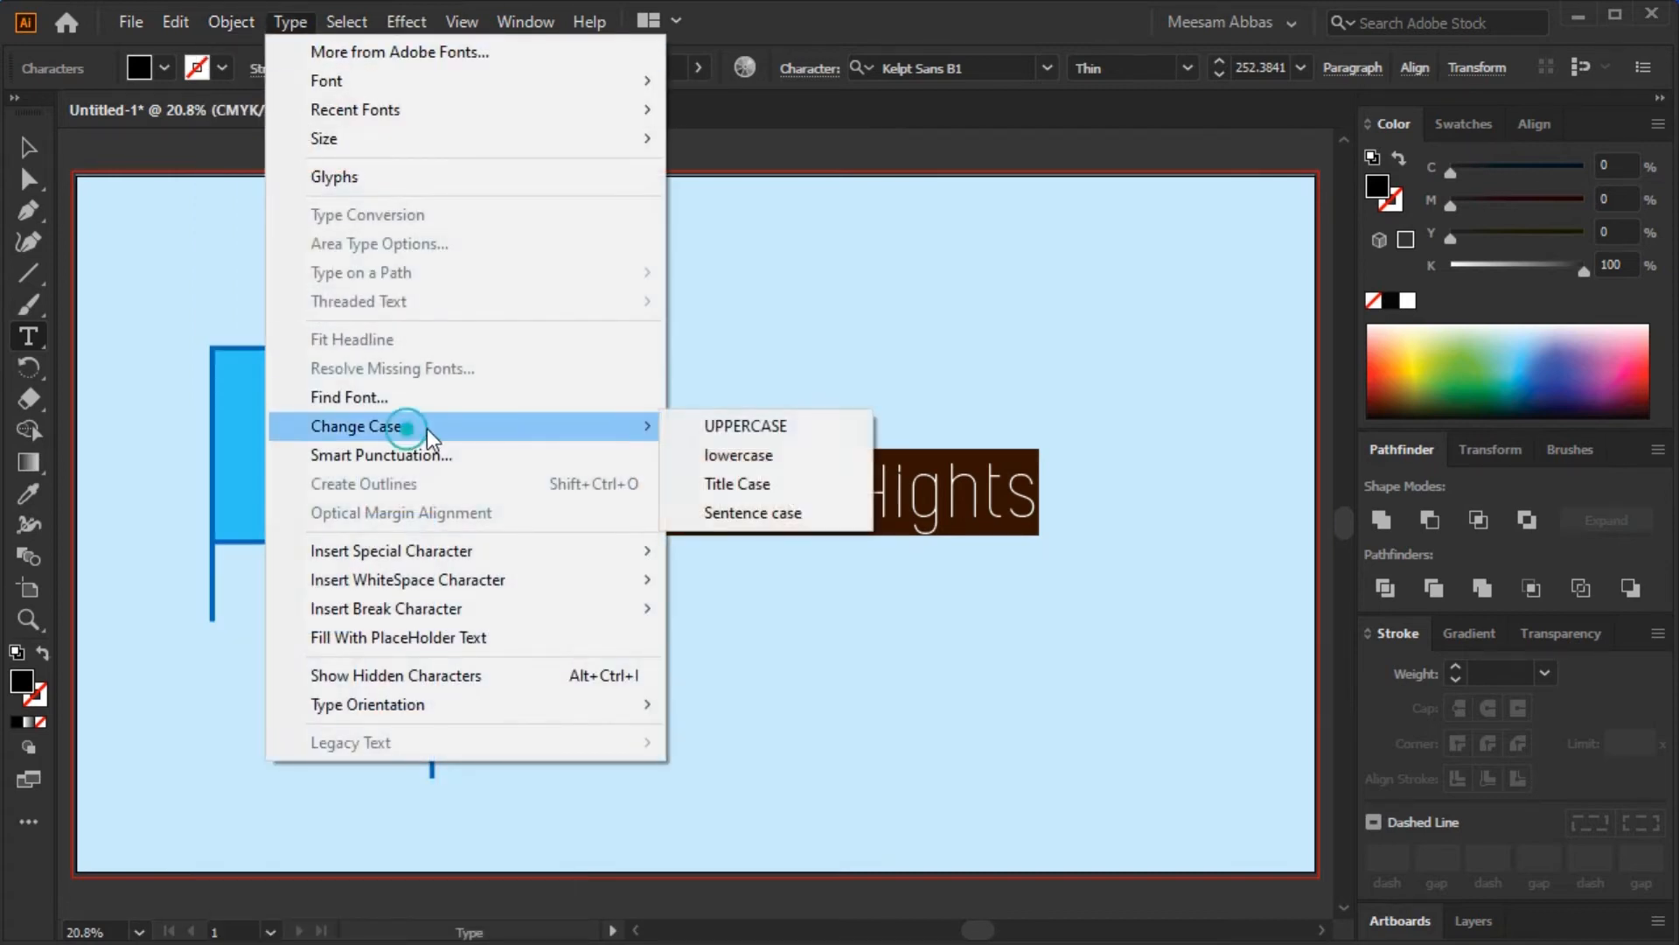
pyautogui.click(745, 426)
pyautogui.click(28, 150)
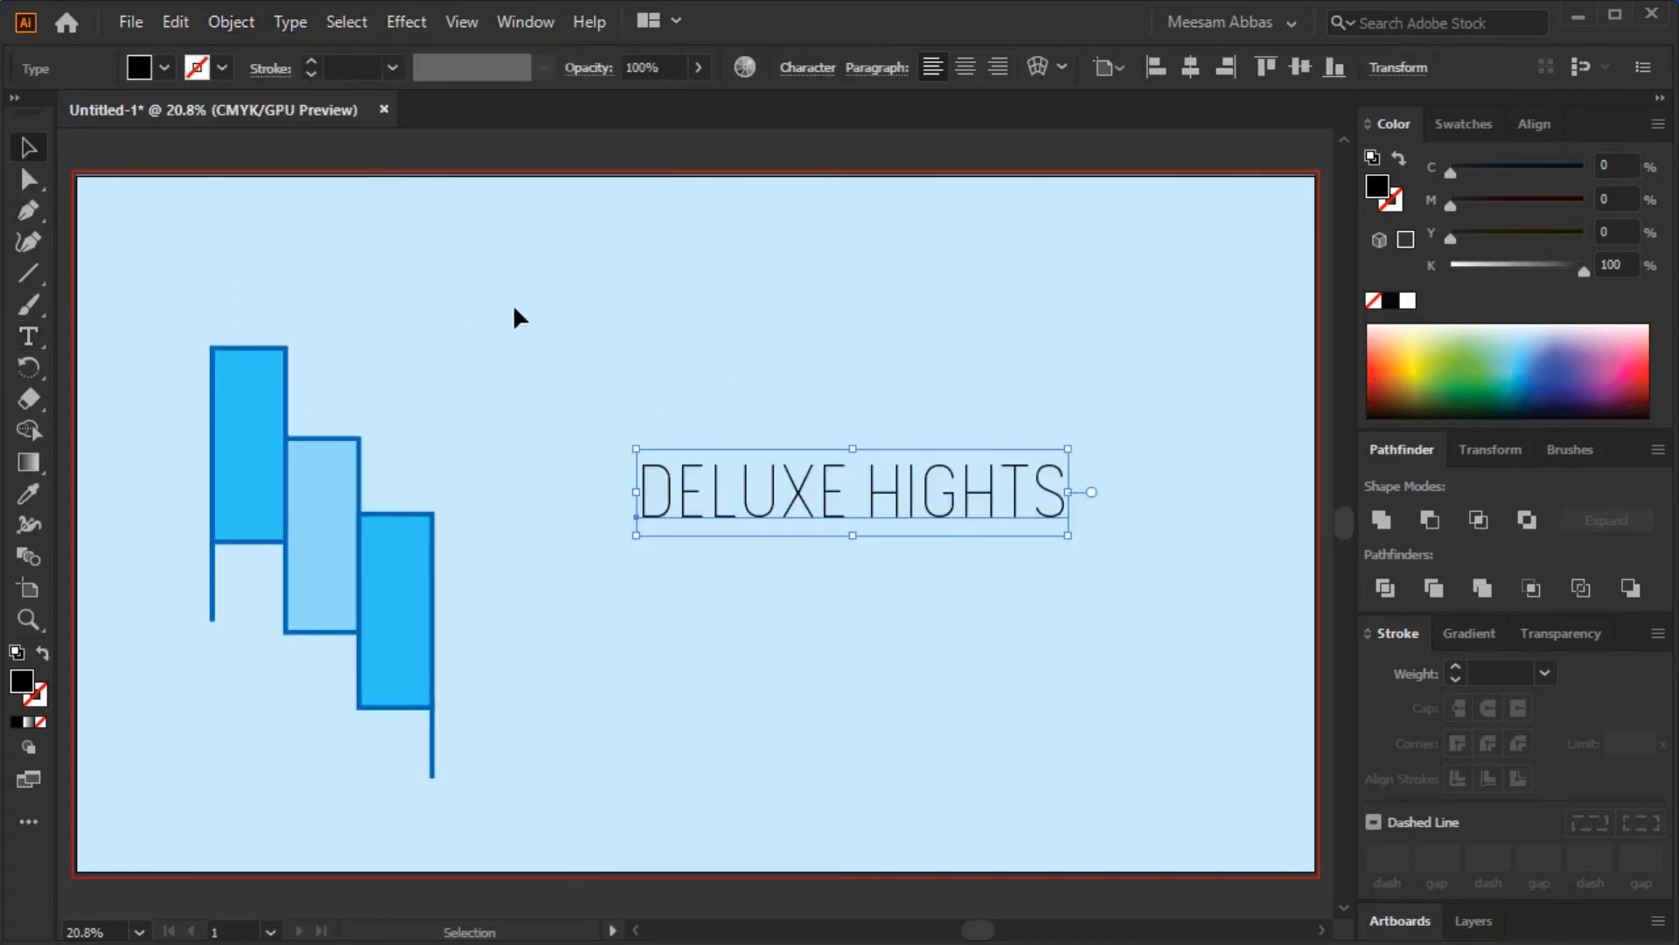
# - Enlarge the DELUXE HIGHTS text and place it just right of the lowest rectangle's bottom end
pyautogui.click(513, 305)
pyautogui.moveTo(525, 376); pyautogui.dragTo(1224, 565)
pyautogui.moveTo(1044, 537); pyautogui.dragTo(856, 700)
pyautogui.click(847, 525)
pyautogui.moveTo(855, 536); pyautogui.dragTo(894, 510)
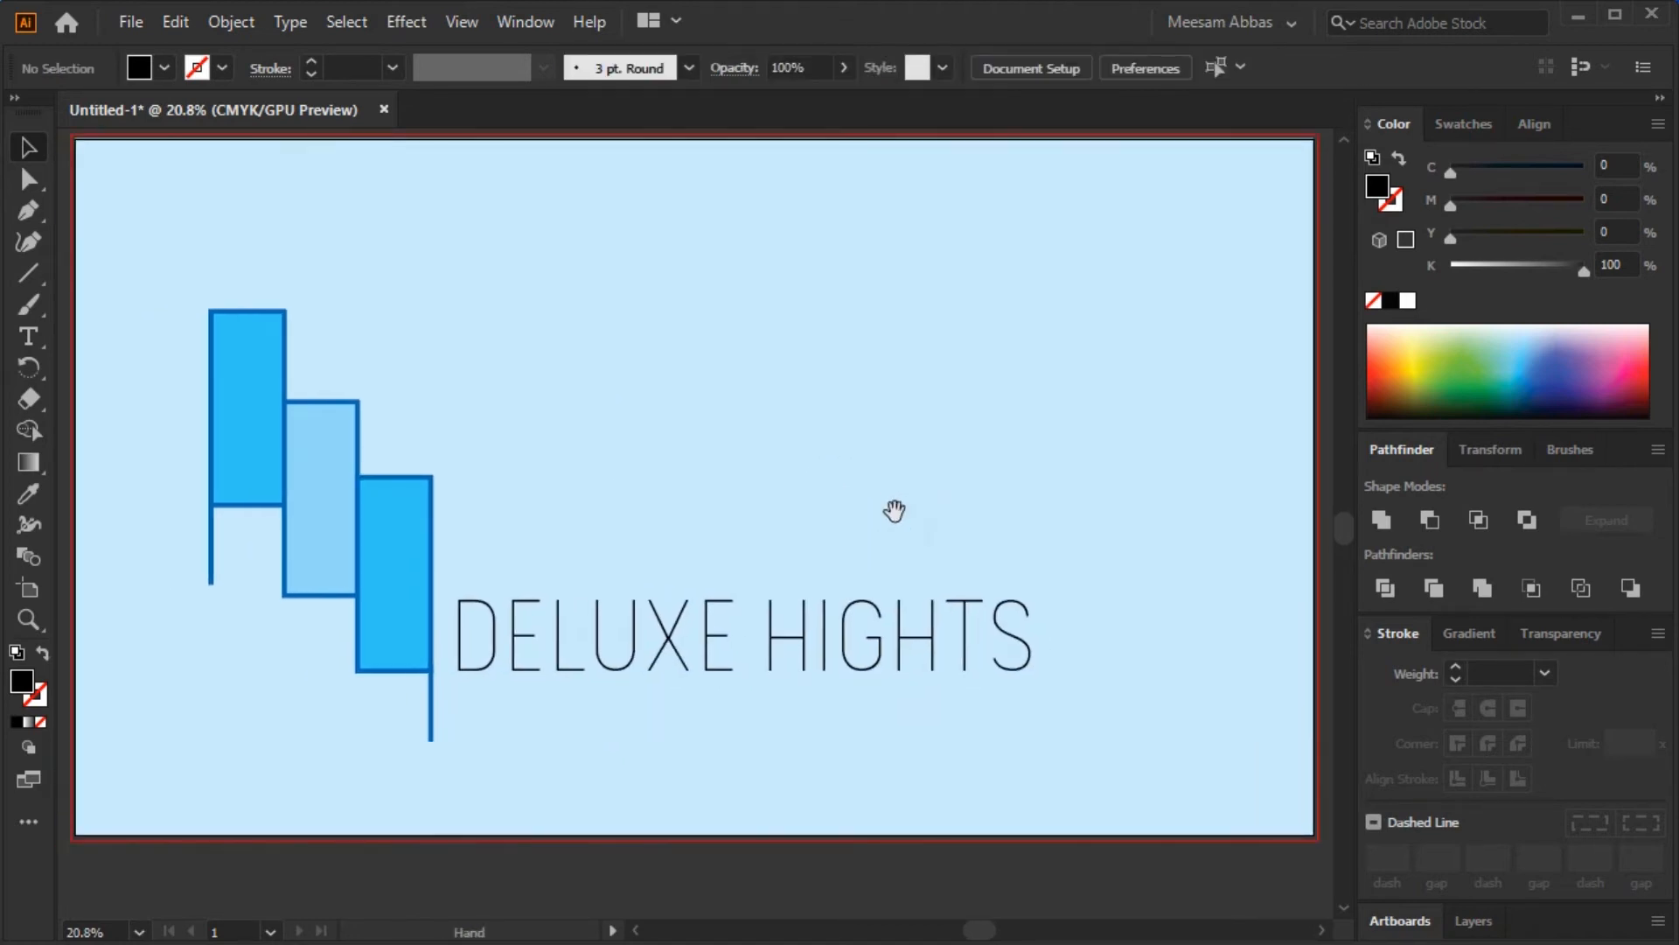
pyautogui.click(1085, 339)
pyautogui.click(888, 604)
pyautogui.moveTo(866, 605); pyautogui.dragTo(894, 606)
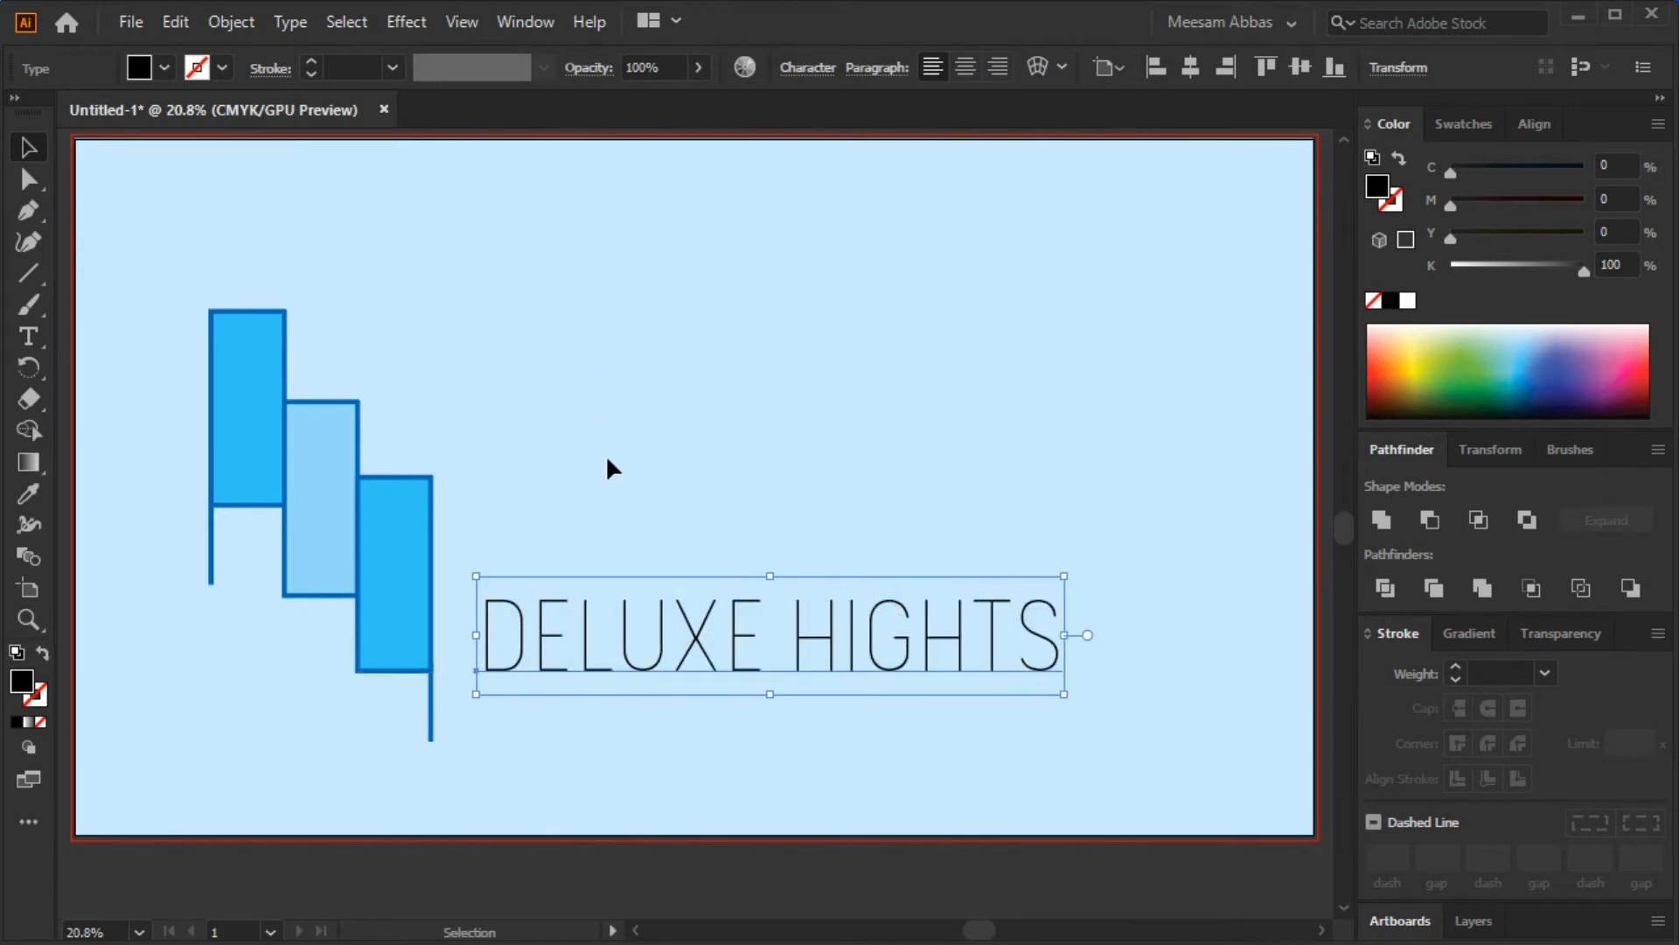
# - Set the font style of the whole DELUXE HIGHTS text to Light
pyautogui.doubleClick(837, 622)
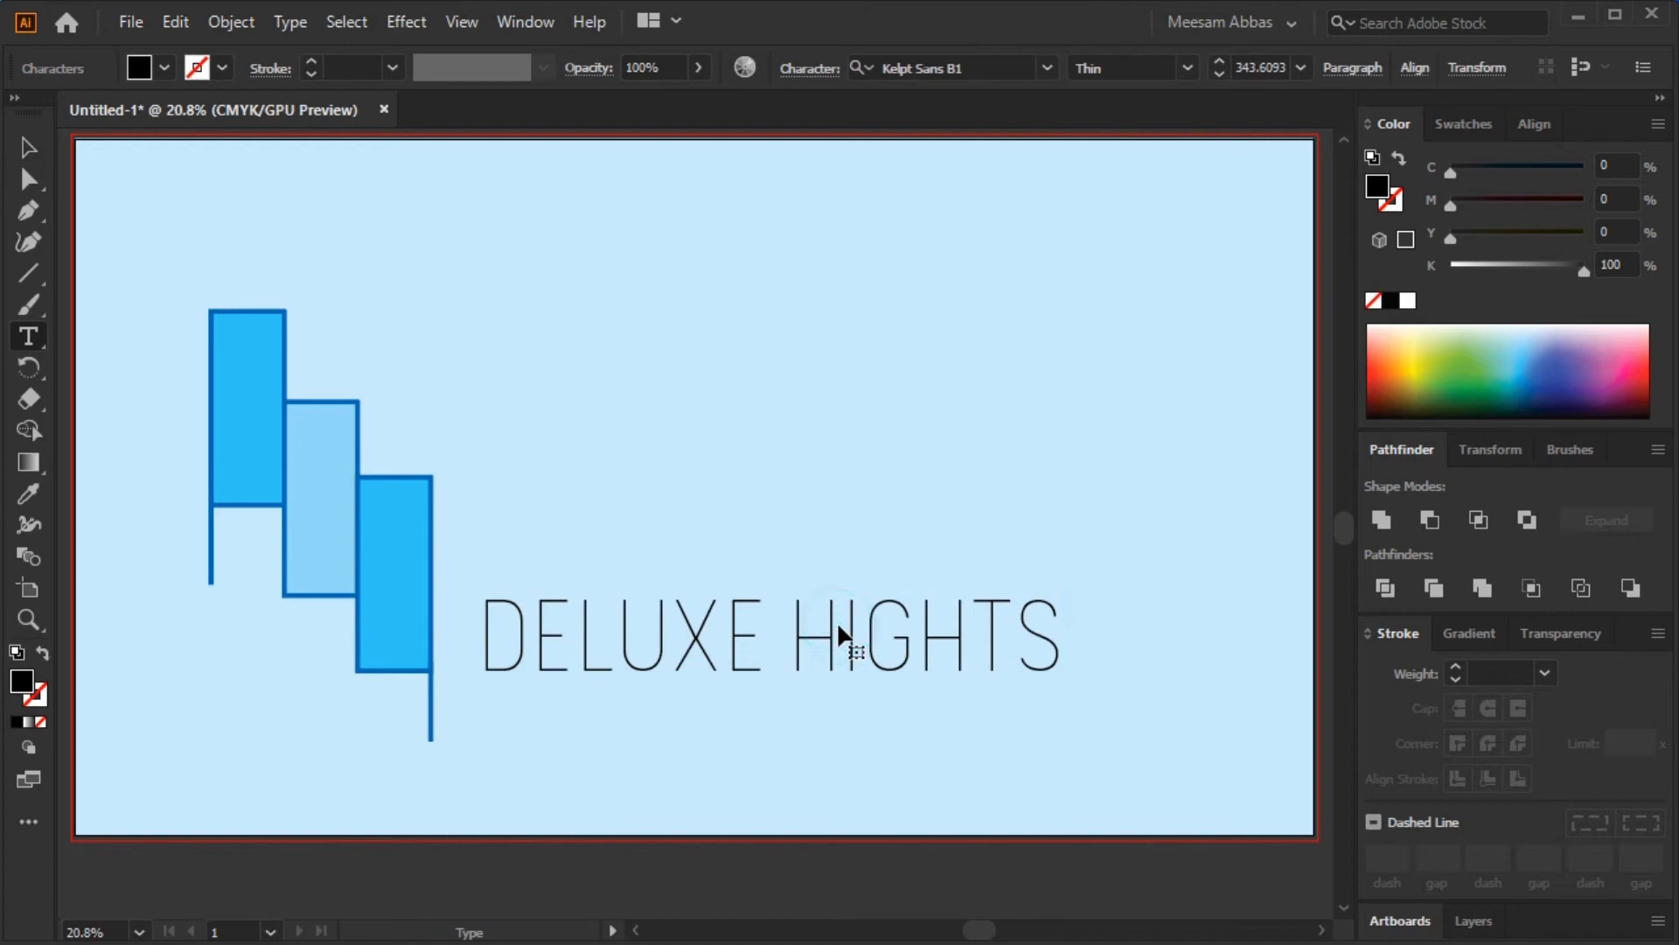
pyautogui.hotkey('ctrl', 'a')
pyautogui.click(1187, 70)
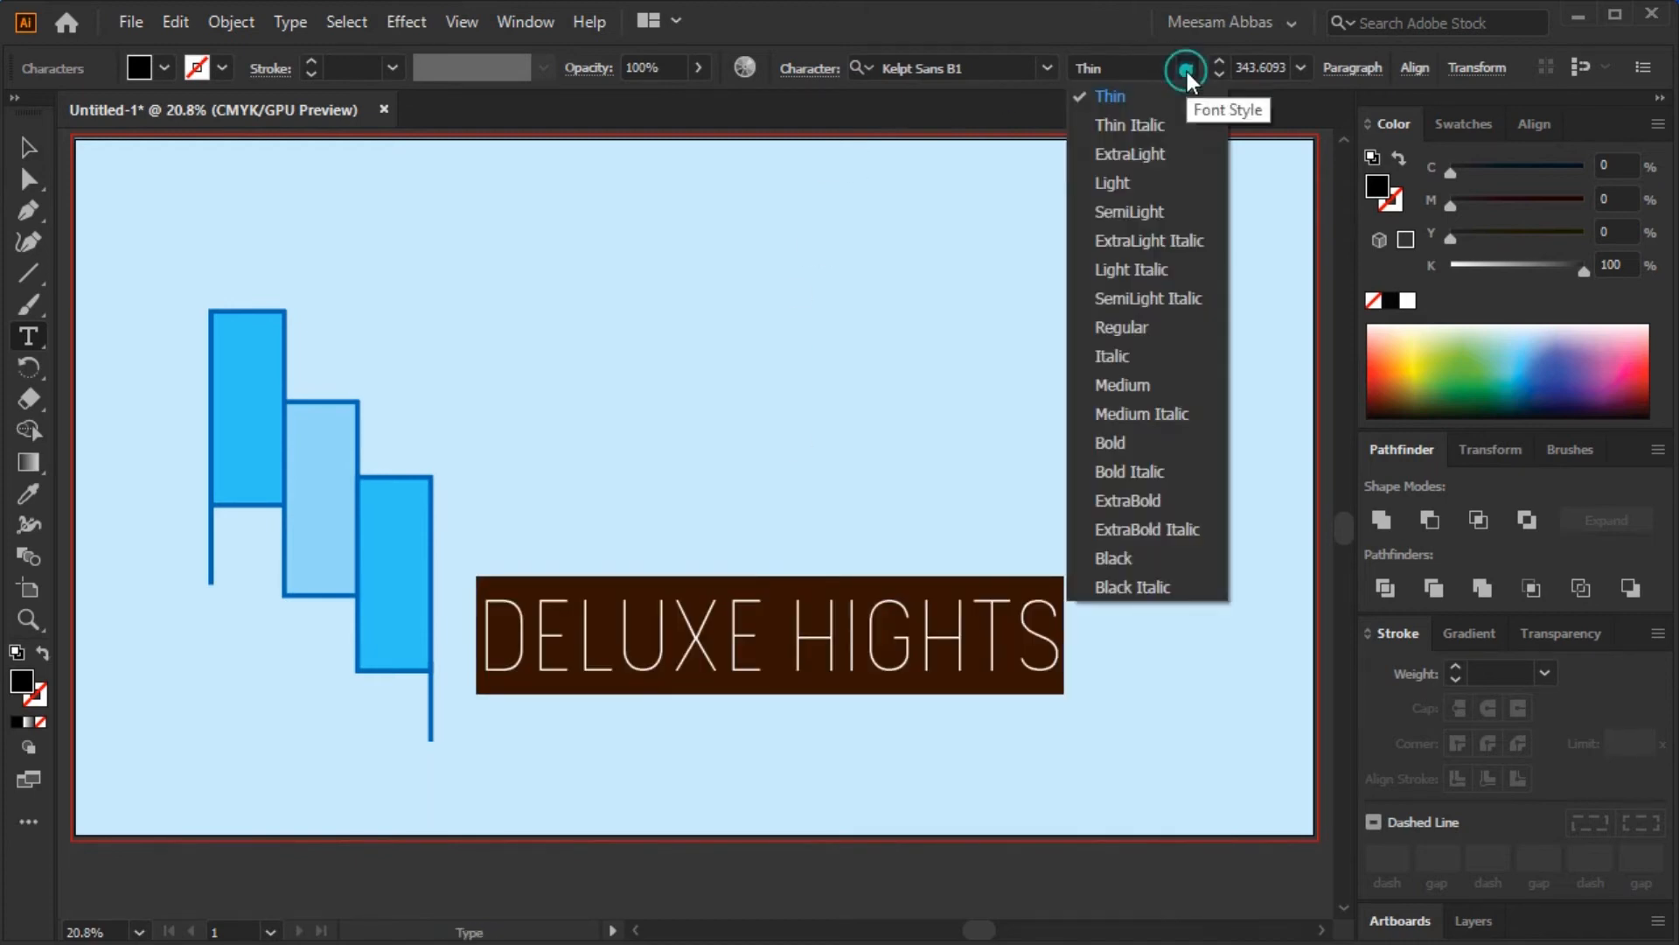
pyautogui.click(1143, 182)
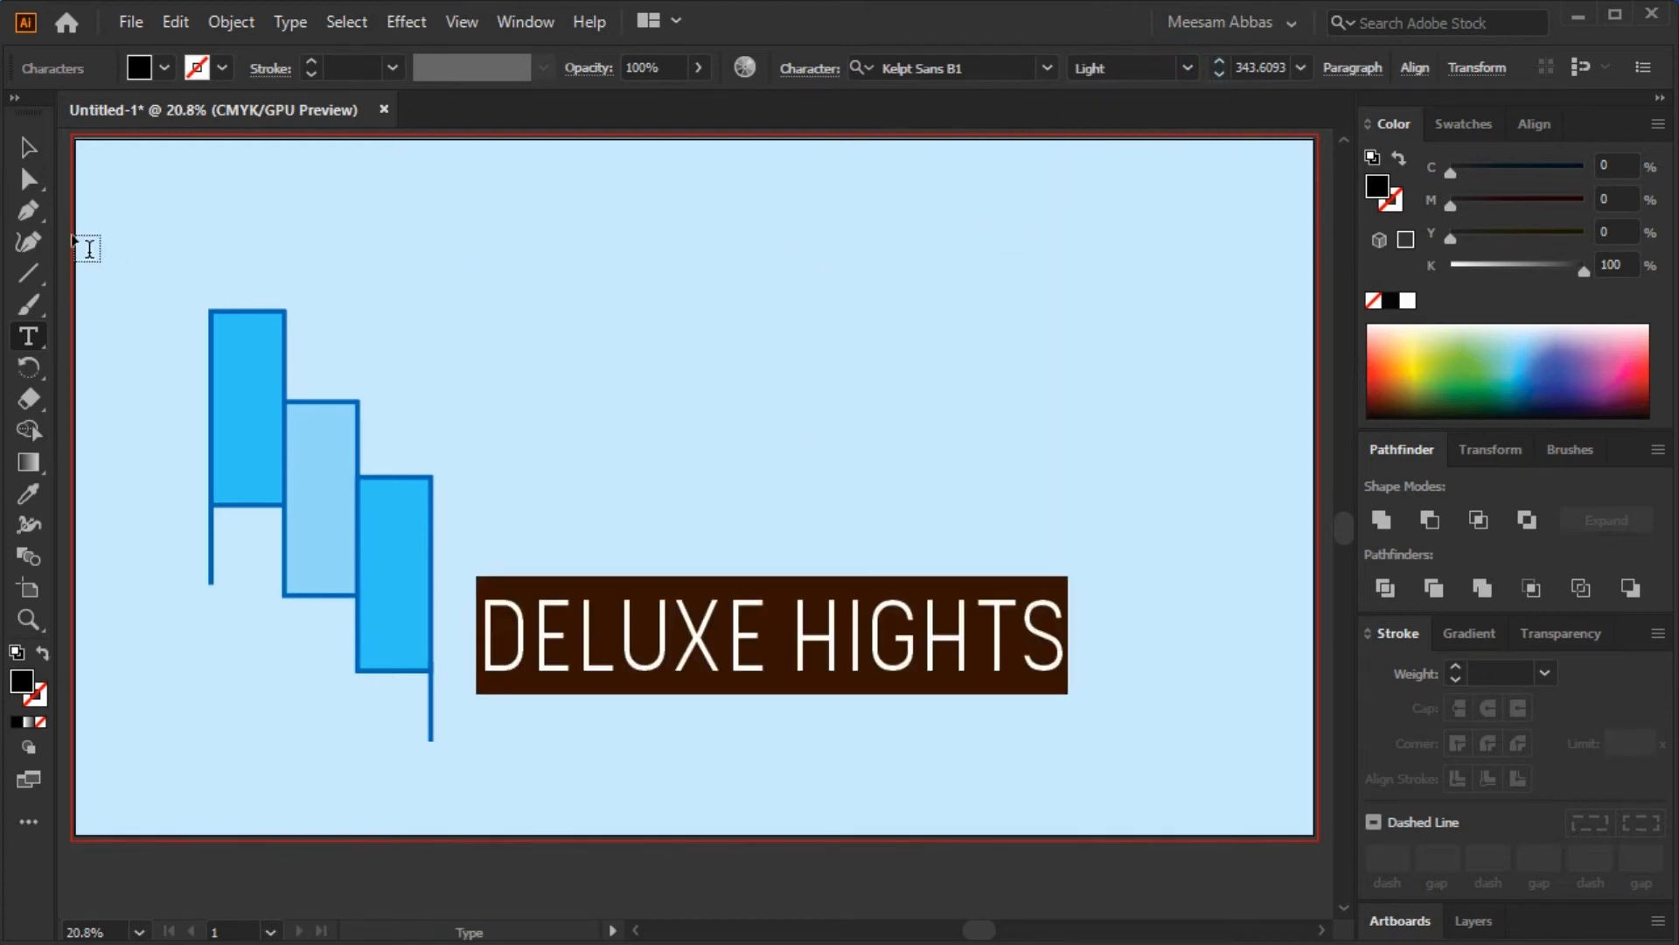
pyautogui.press('Escape')
pyautogui.click(563, 330)
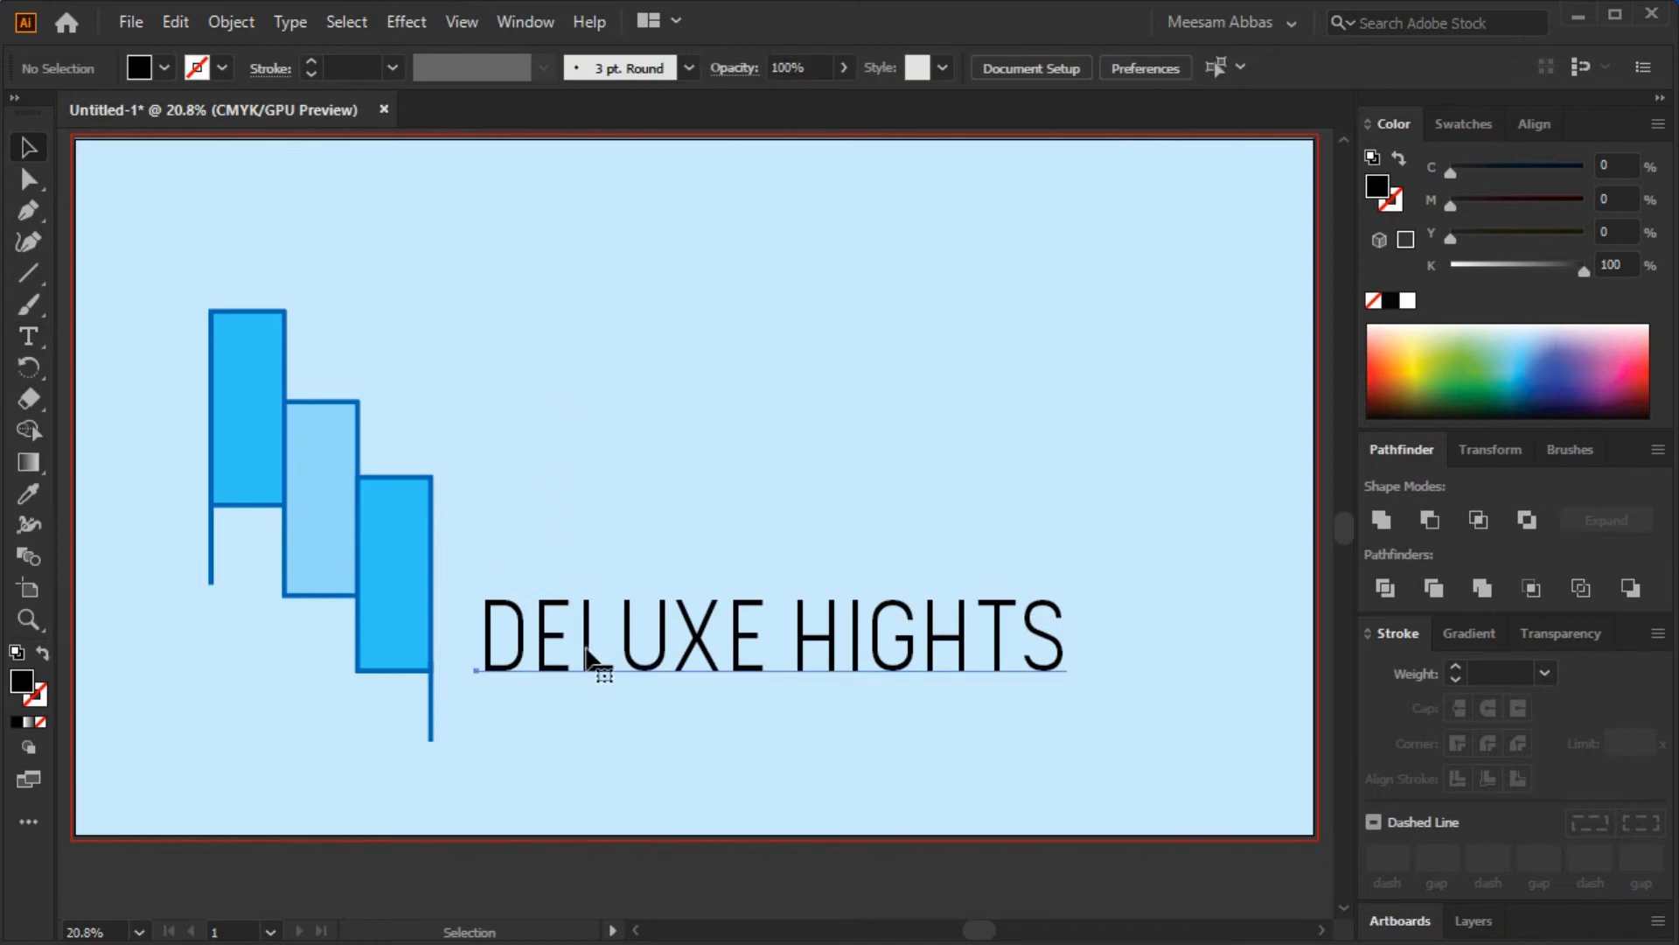
# - Colour the word DELUXE light blue with C 56, M 0, Y 0, K 0
pyautogui.doubleClick(587, 657)
pyautogui.moveTo(480, 630); pyautogui.dragTo(764, 627)
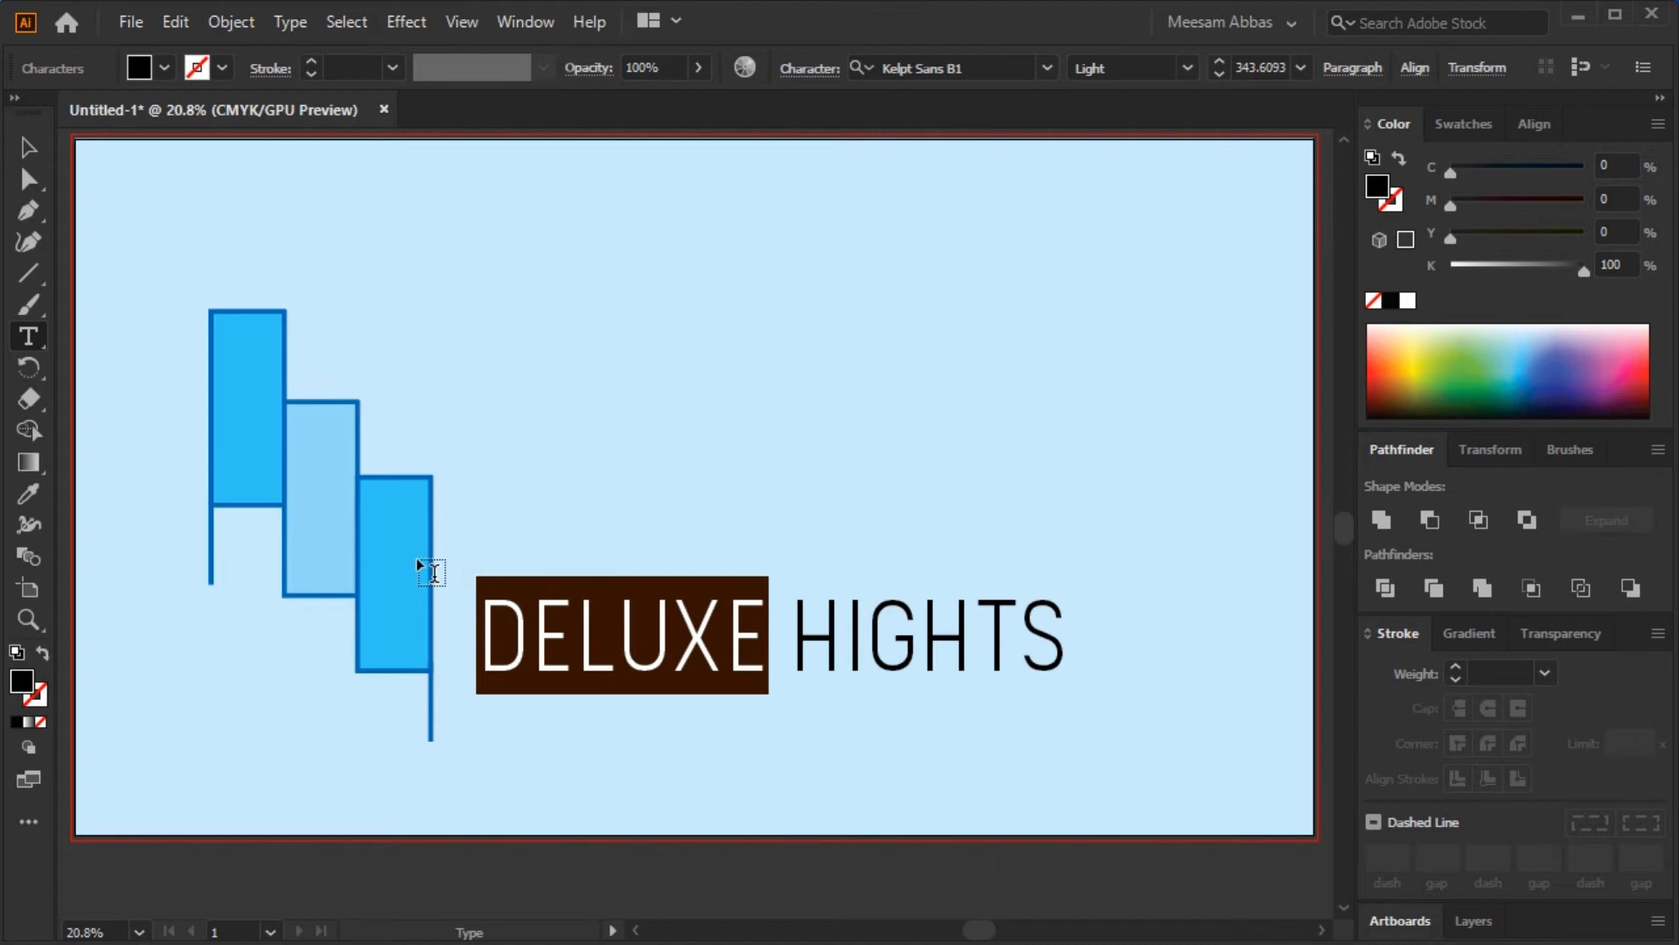
pyautogui.moveTo(1451, 171); pyautogui.dragTo(1525, 171)
pyautogui.moveTo(1583, 265); pyautogui.dragTo(1368, 275)
pyautogui.click(29, 146)
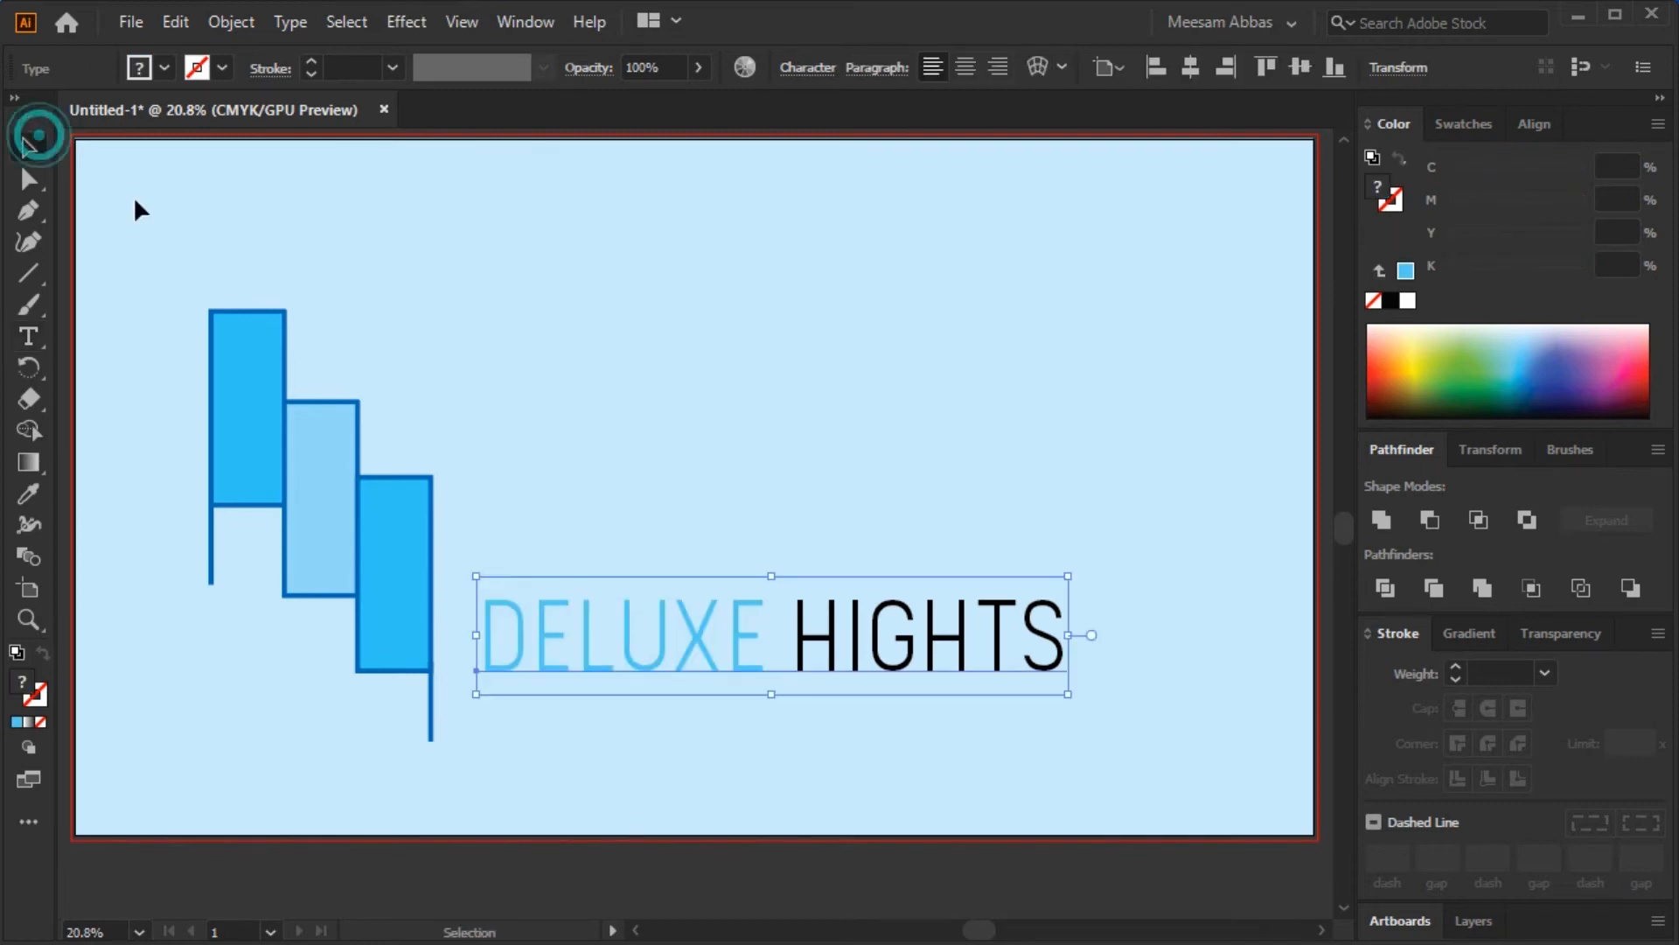
pyautogui.click(403, 286)
# - Check the CMYK values of the stepped shape's outline colour
pyautogui.click(565, 662)
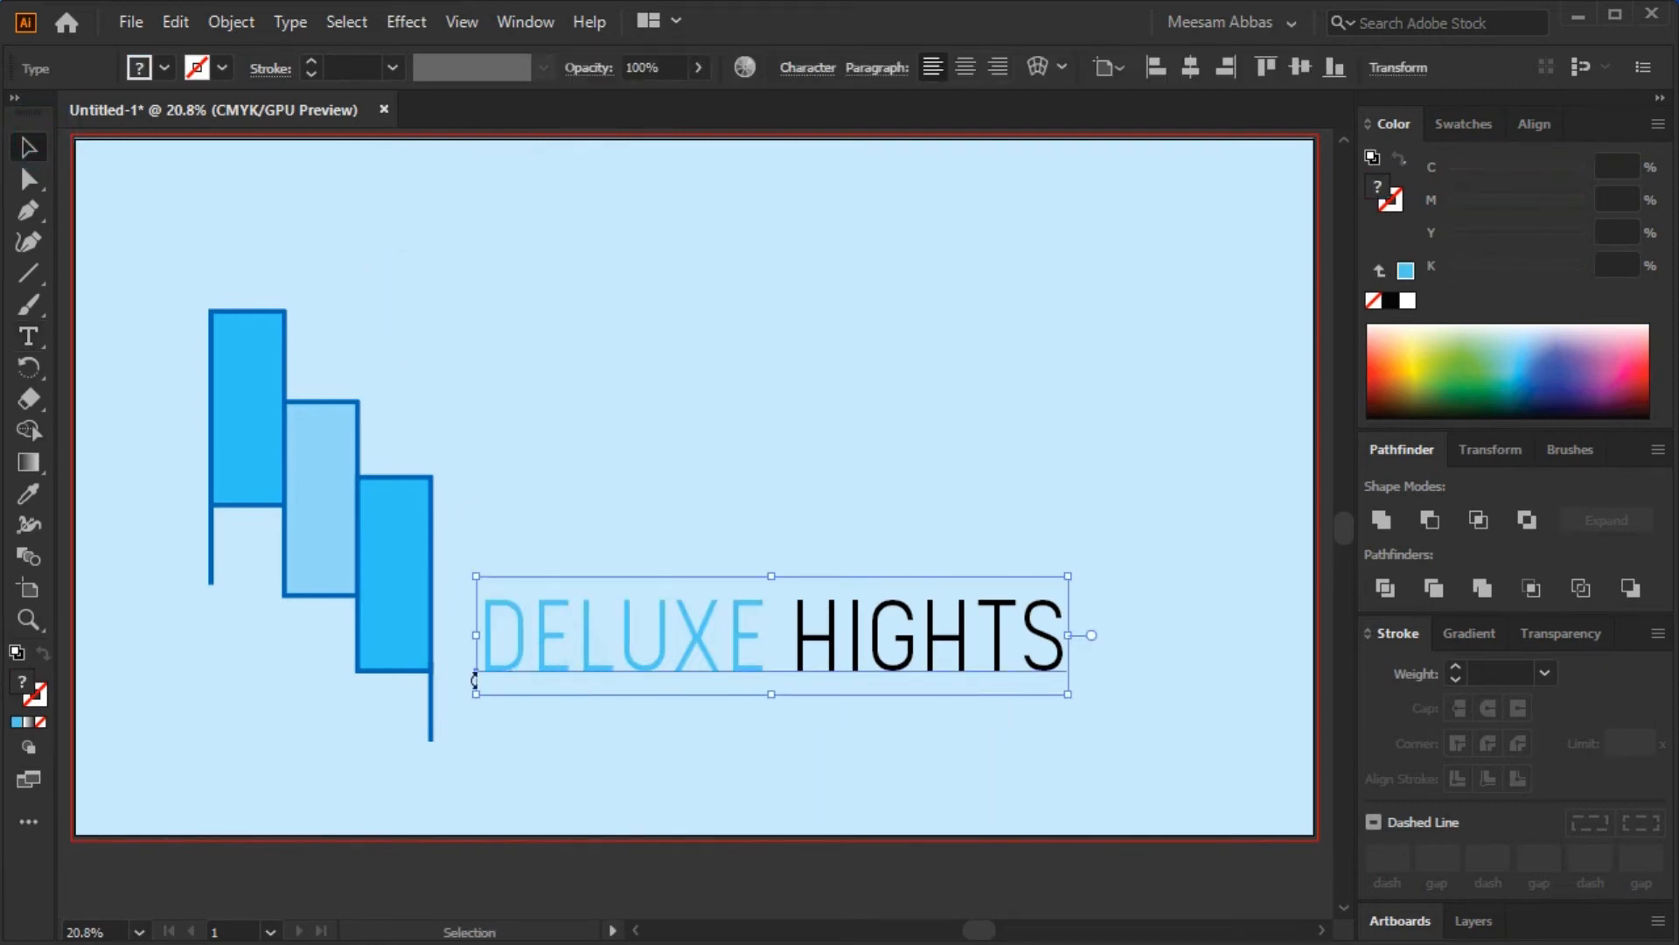
pyautogui.click(428, 707)
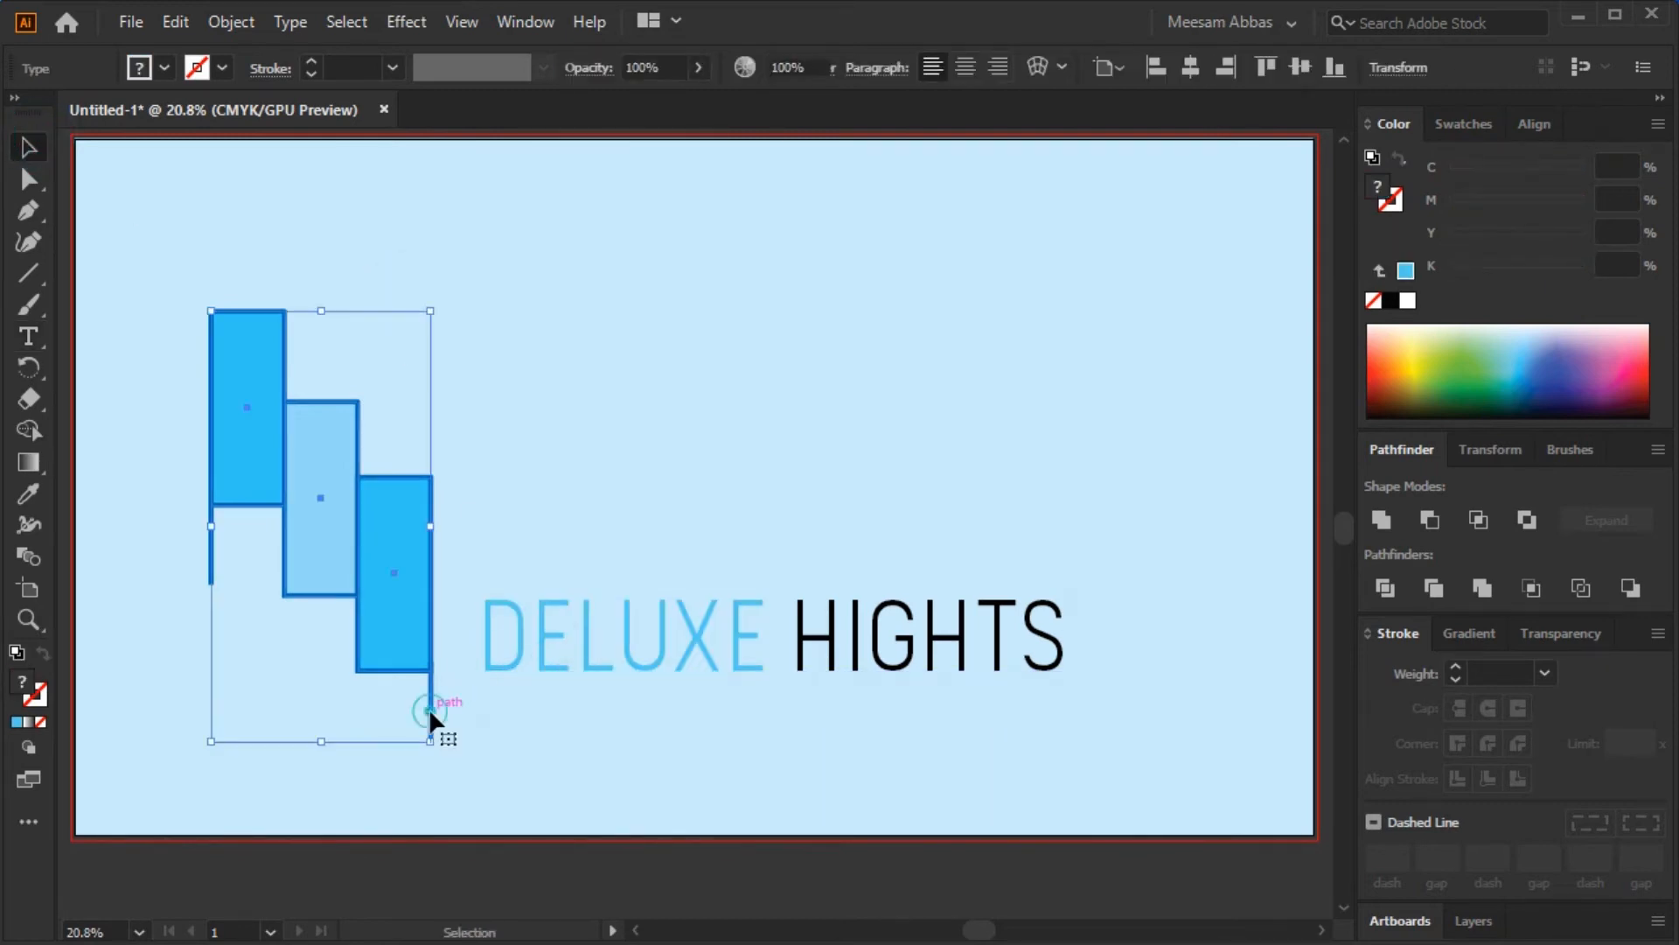
pyautogui.click(1395, 203)
pyautogui.click(947, 474)
# - Recolour the word DELUXE to match the shape's outline with C 100, M 56, Y 0, K 0
pyautogui.click(486, 637)
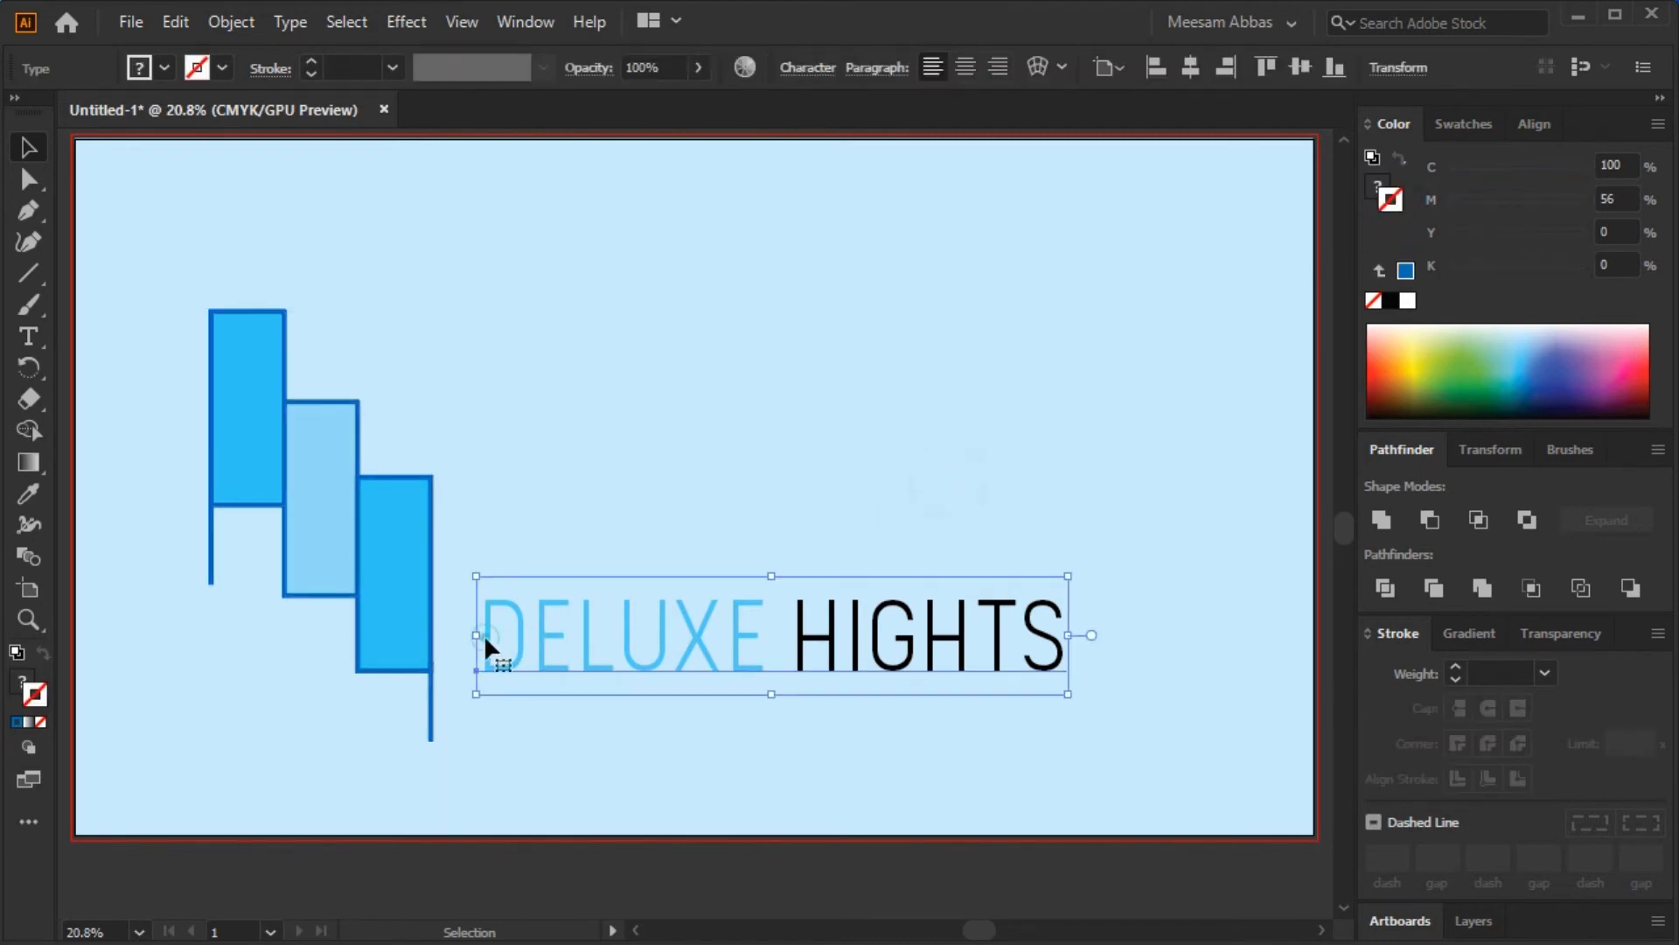
pyautogui.doubleClick(485, 633)
pyautogui.moveTo(484, 634); pyautogui.dragTo(757, 632)
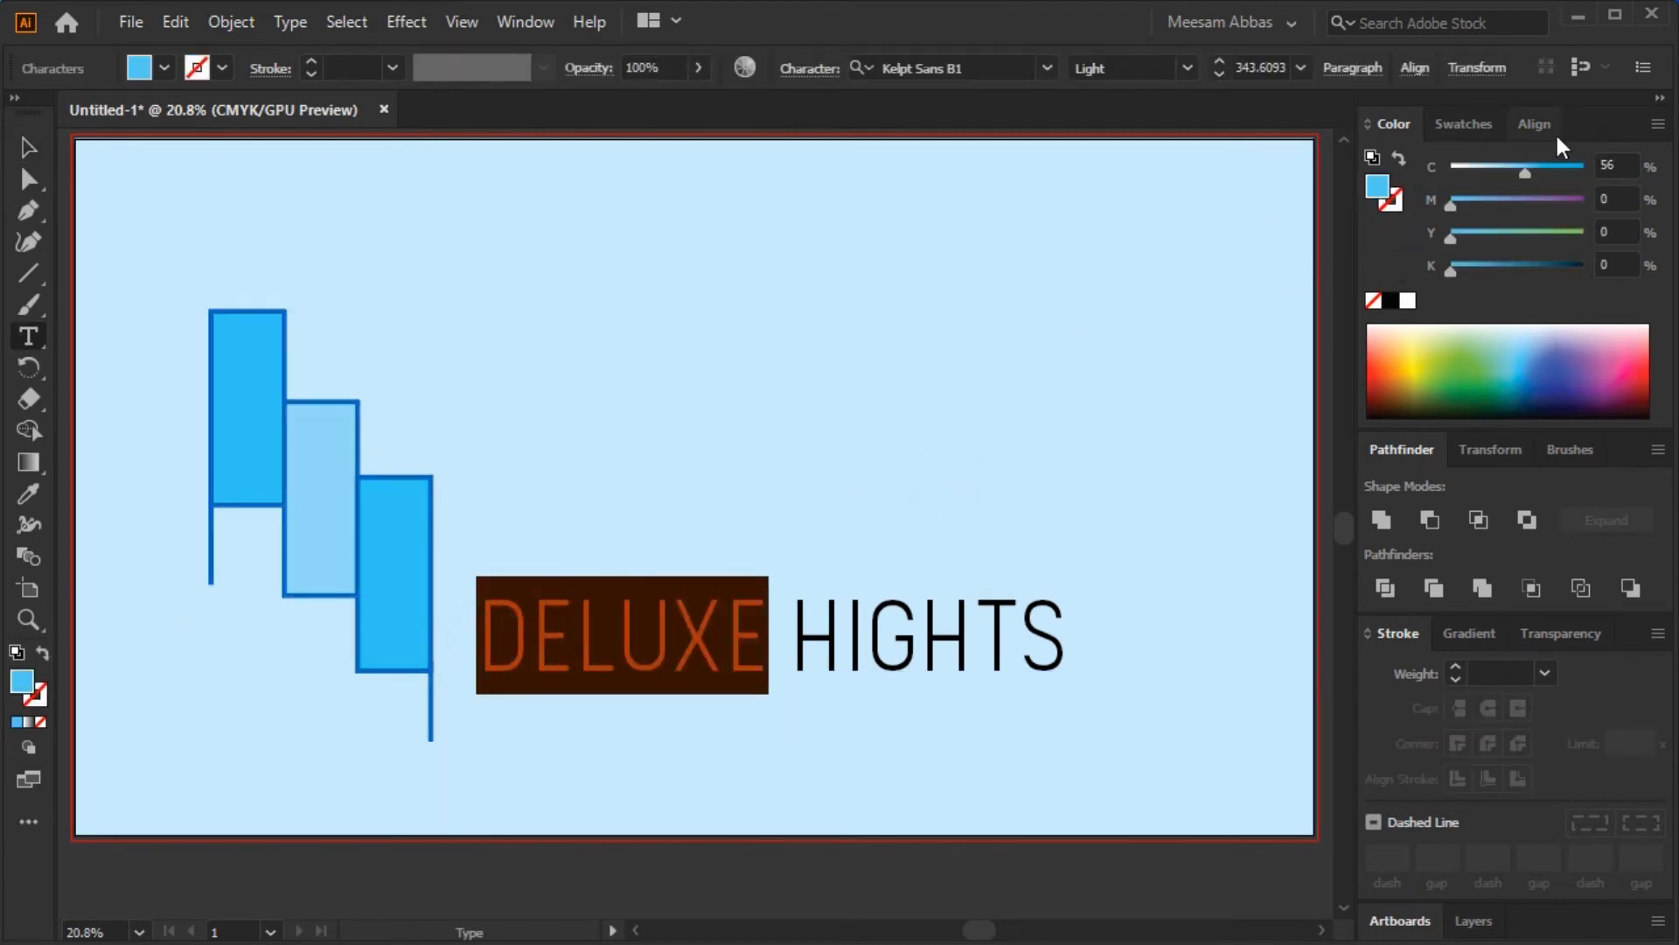
pyautogui.doubleClick(1617, 163)
pyautogui.write('100')
pyautogui.press('Tab')
pyautogui.write('56')
pyautogui.press('Return')
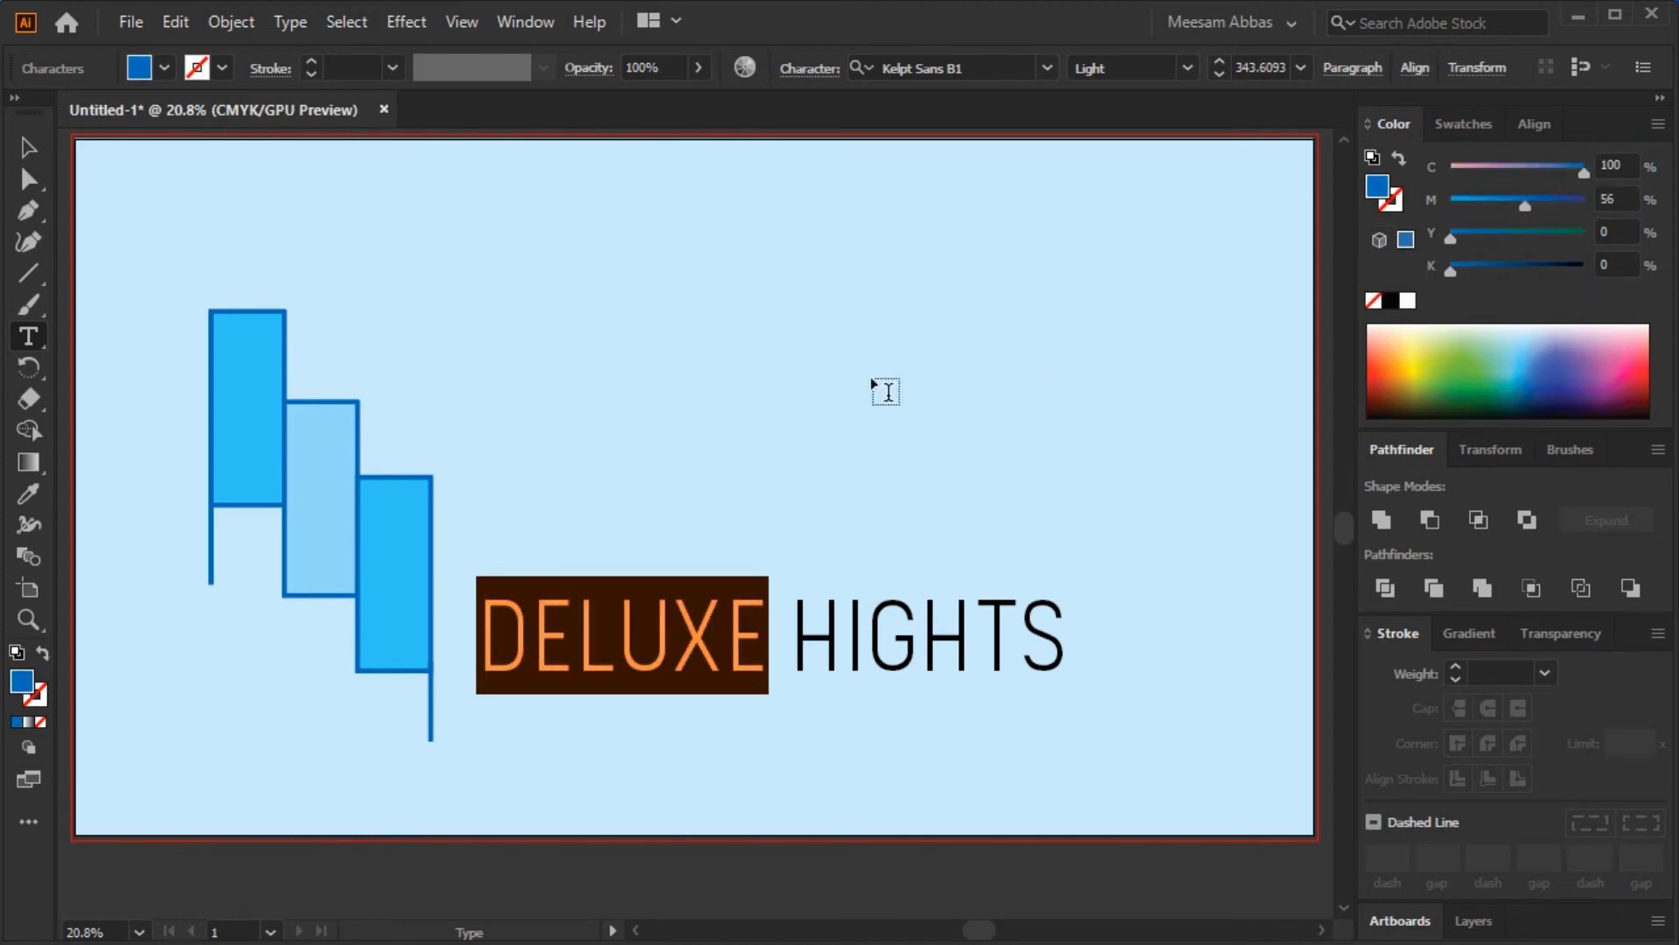
pyautogui.click(28, 146)
pyautogui.click(688, 340)
# - Recolour the word HIGHTS dark blue with C 100, M 100, Y 0, K 0
pyautogui.click(800, 651)
pyautogui.doubleClick(800, 652)
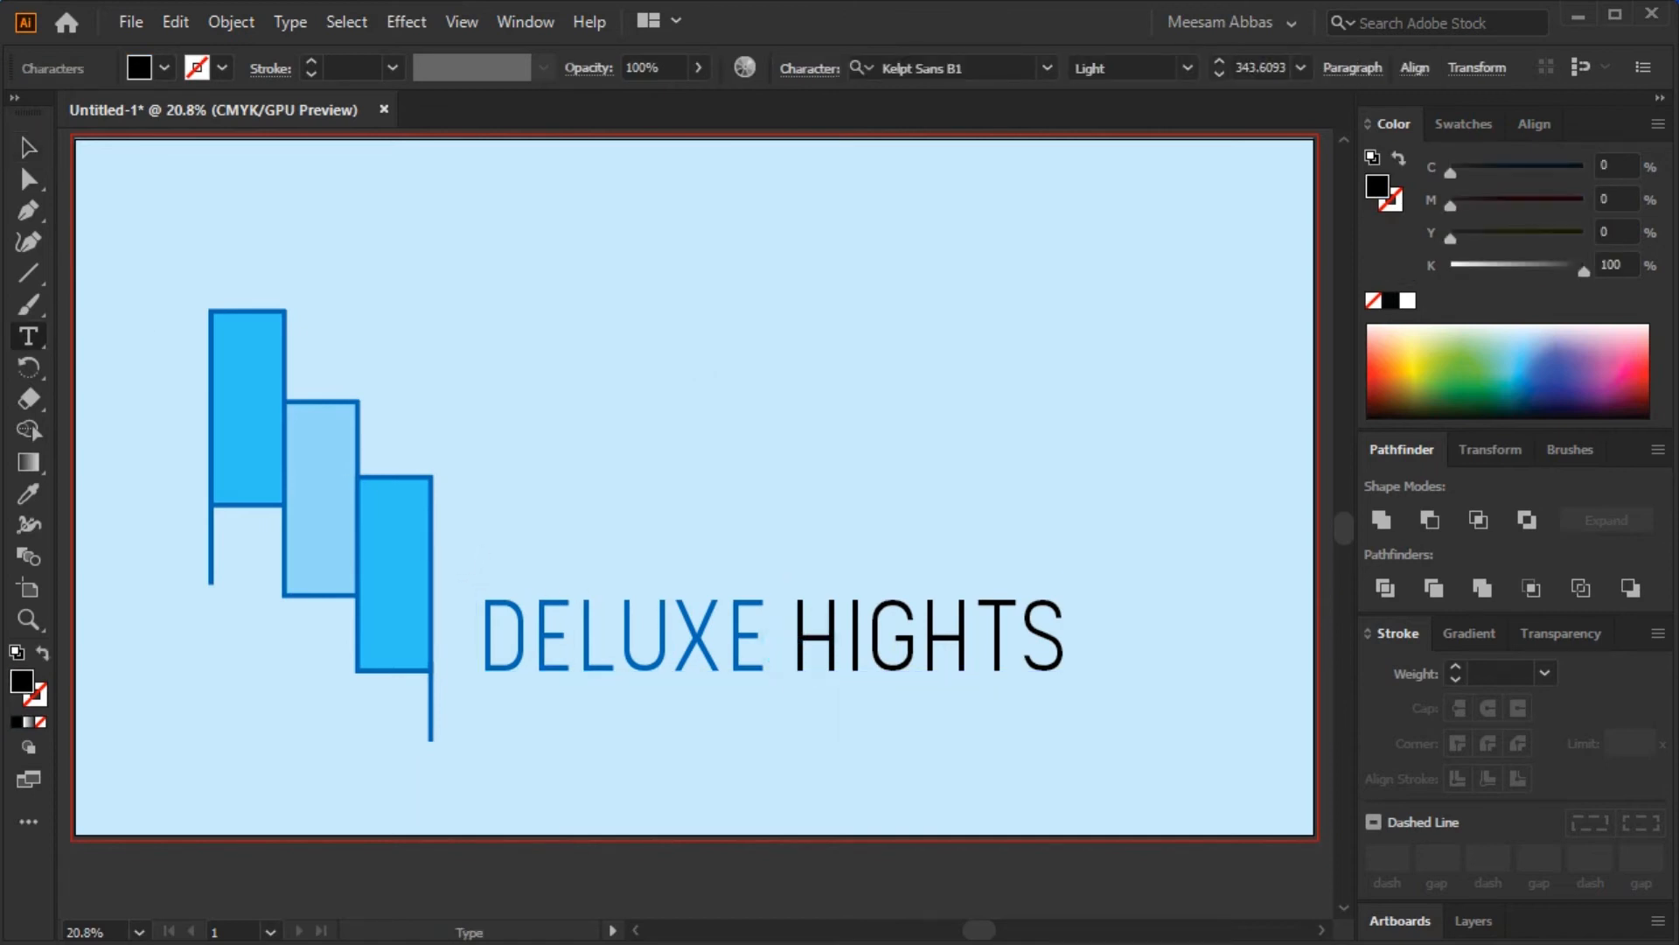
pyautogui.click(28, 147)
pyautogui.click(779, 487)
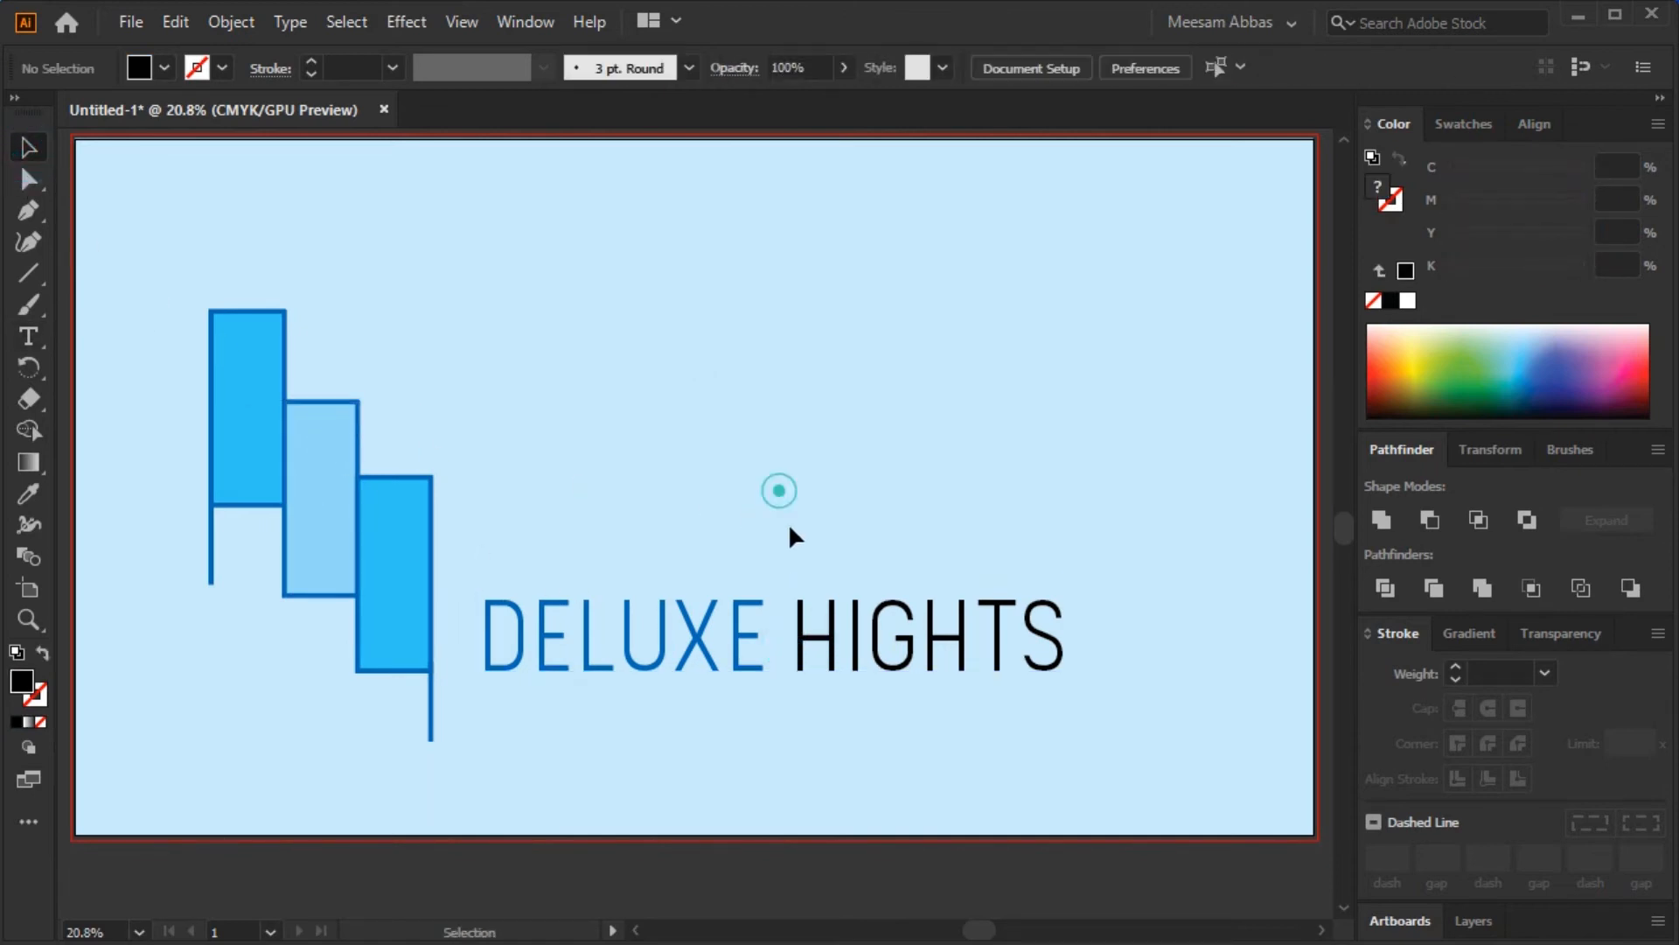
pyautogui.doubleClick(800, 639)
pyautogui.moveTo(791, 643); pyautogui.dragTo(1049, 651)
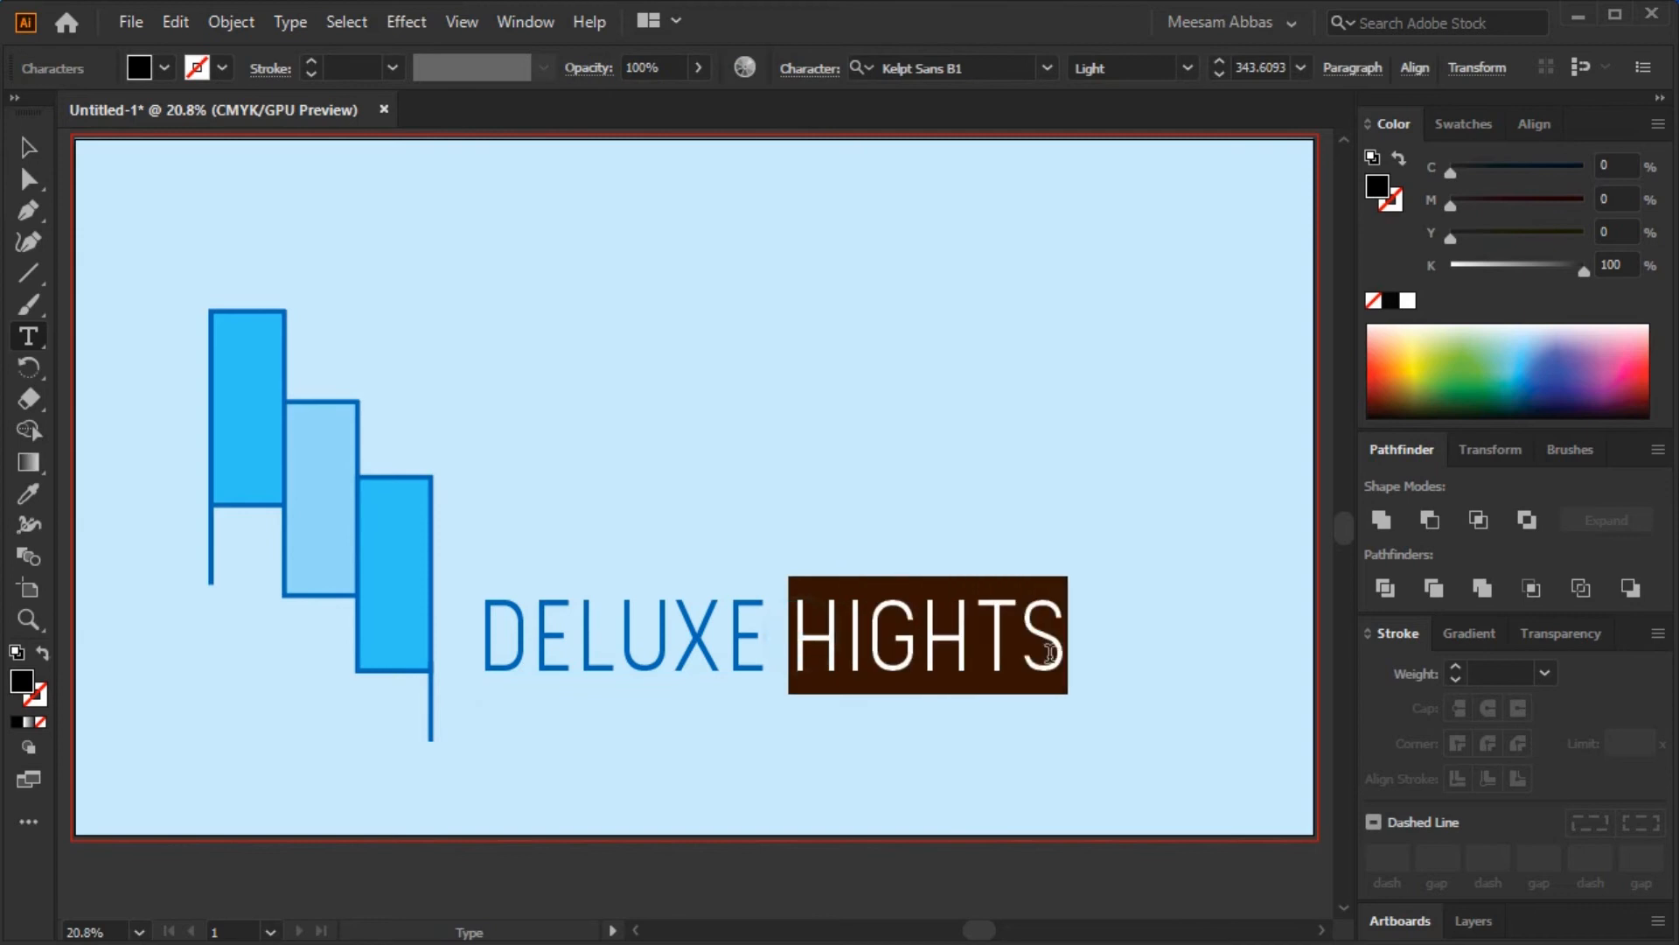
pyautogui.moveTo(1455, 170); pyautogui.dragTo(1615, 184)
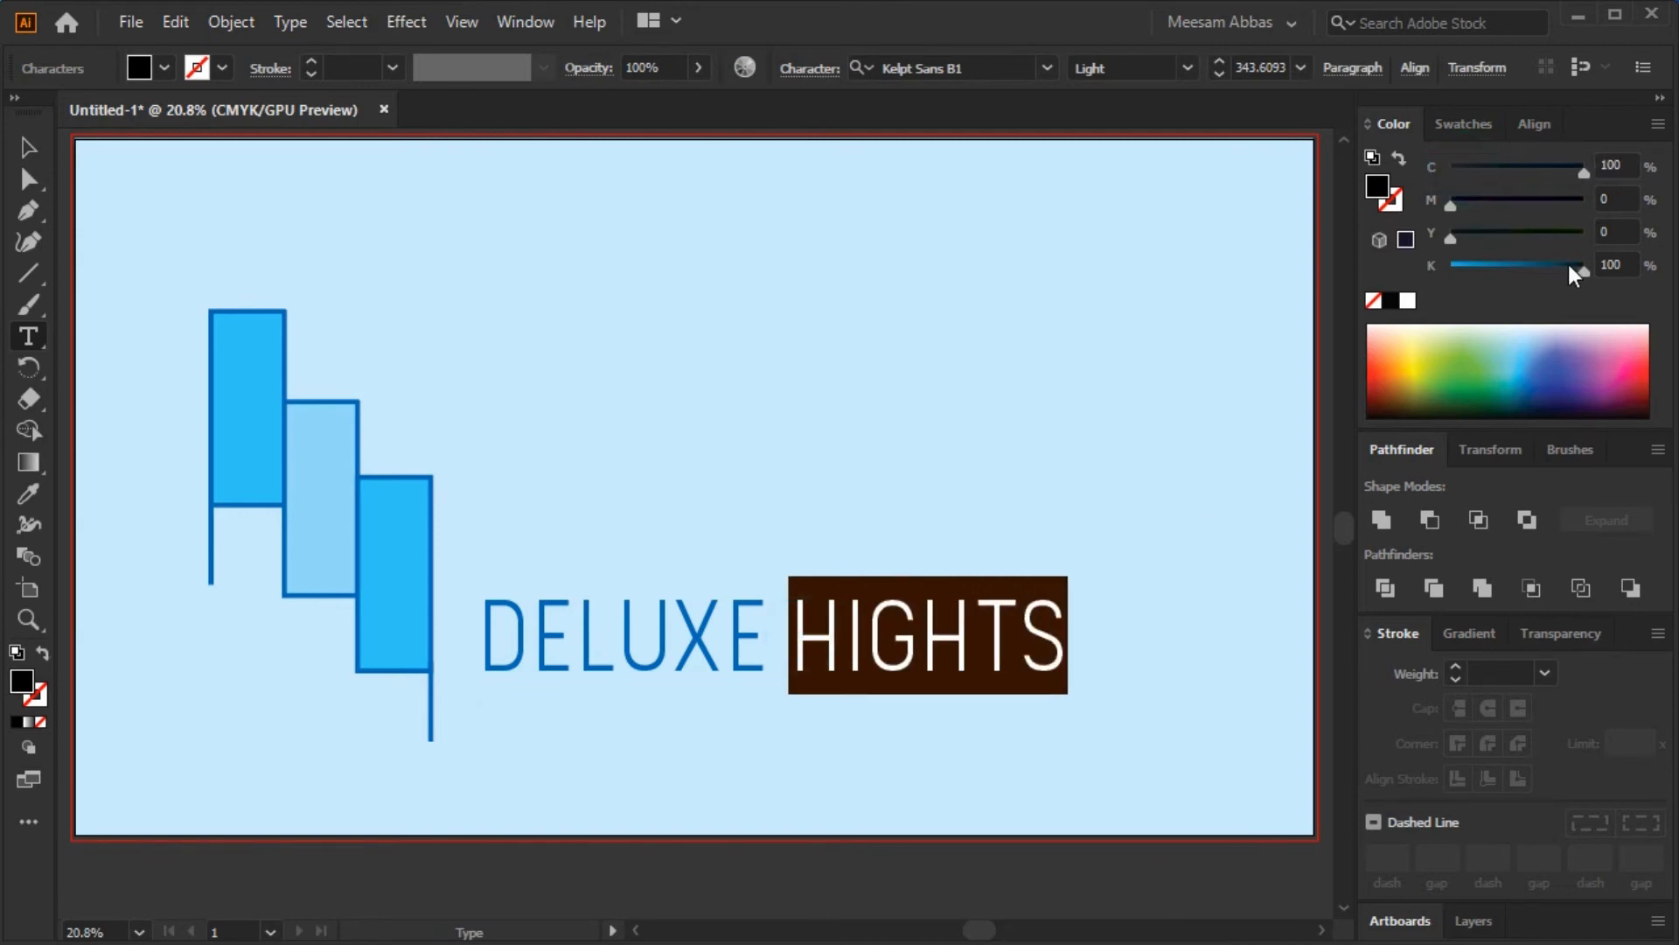
pyautogui.moveTo(1573, 267); pyautogui.dragTo(1415, 295)
pyautogui.moveTo(1452, 205); pyautogui.dragTo(1597, 218)
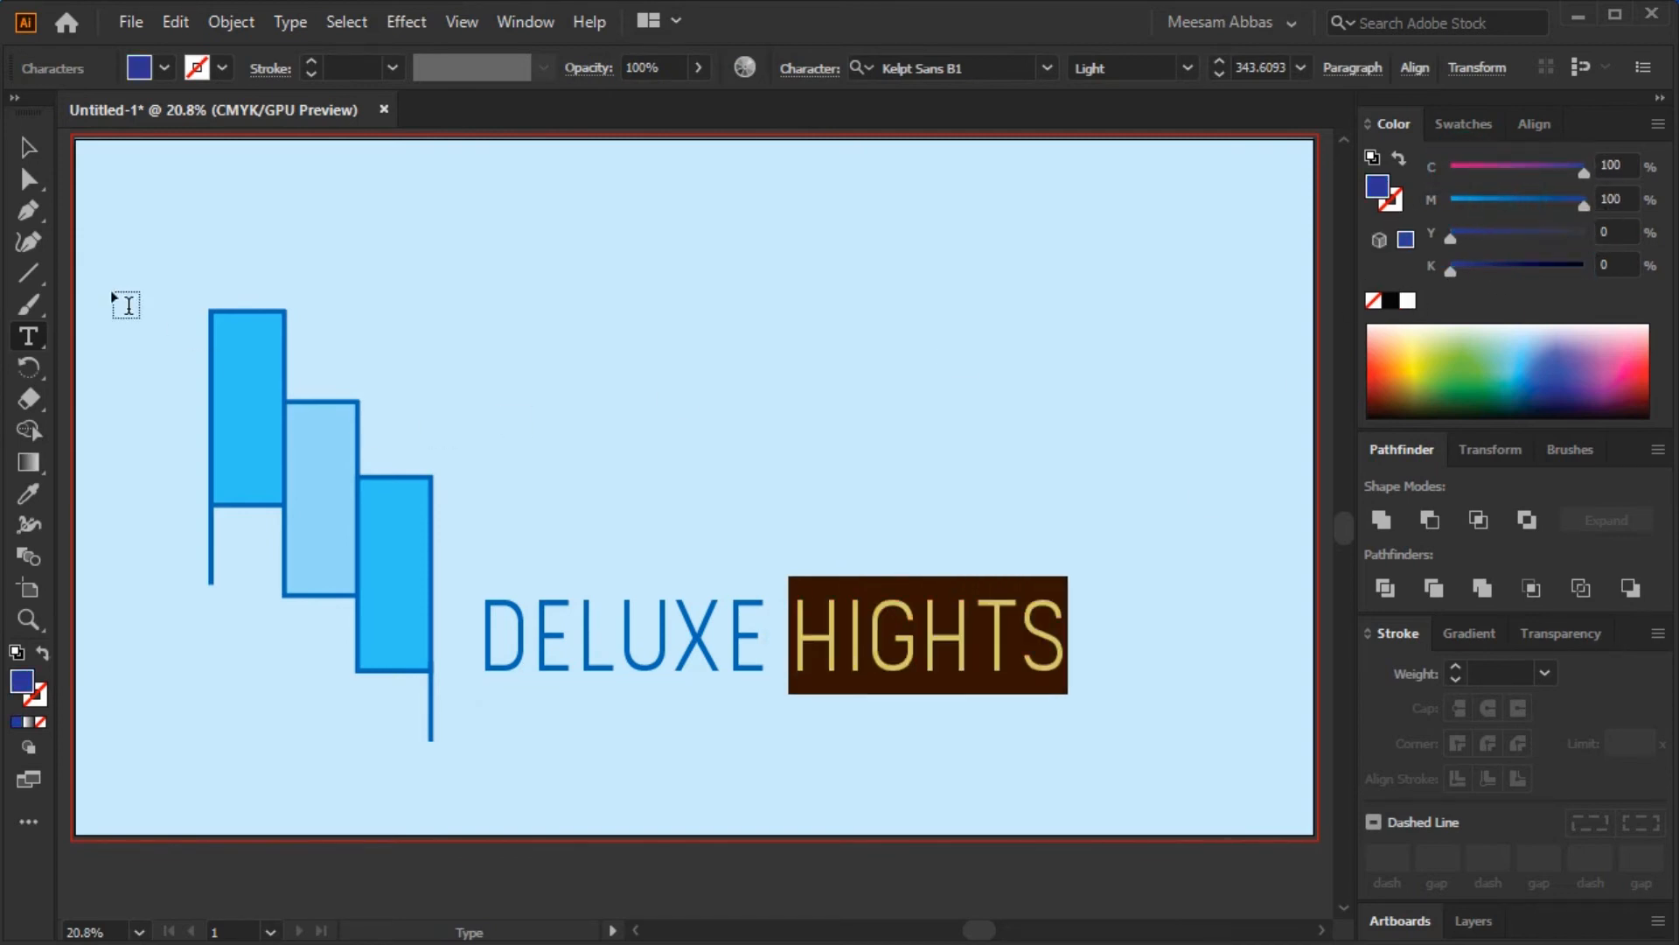
pyautogui.click(29, 149)
pyautogui.click(350, 264)
pyautogui.click(444, 289)
pyautogui.click(161, 253)
pyautogui.moveTo(127, 252); pyautogui.dragTo(1139, 768)
pyautogui.click(1139, 769)
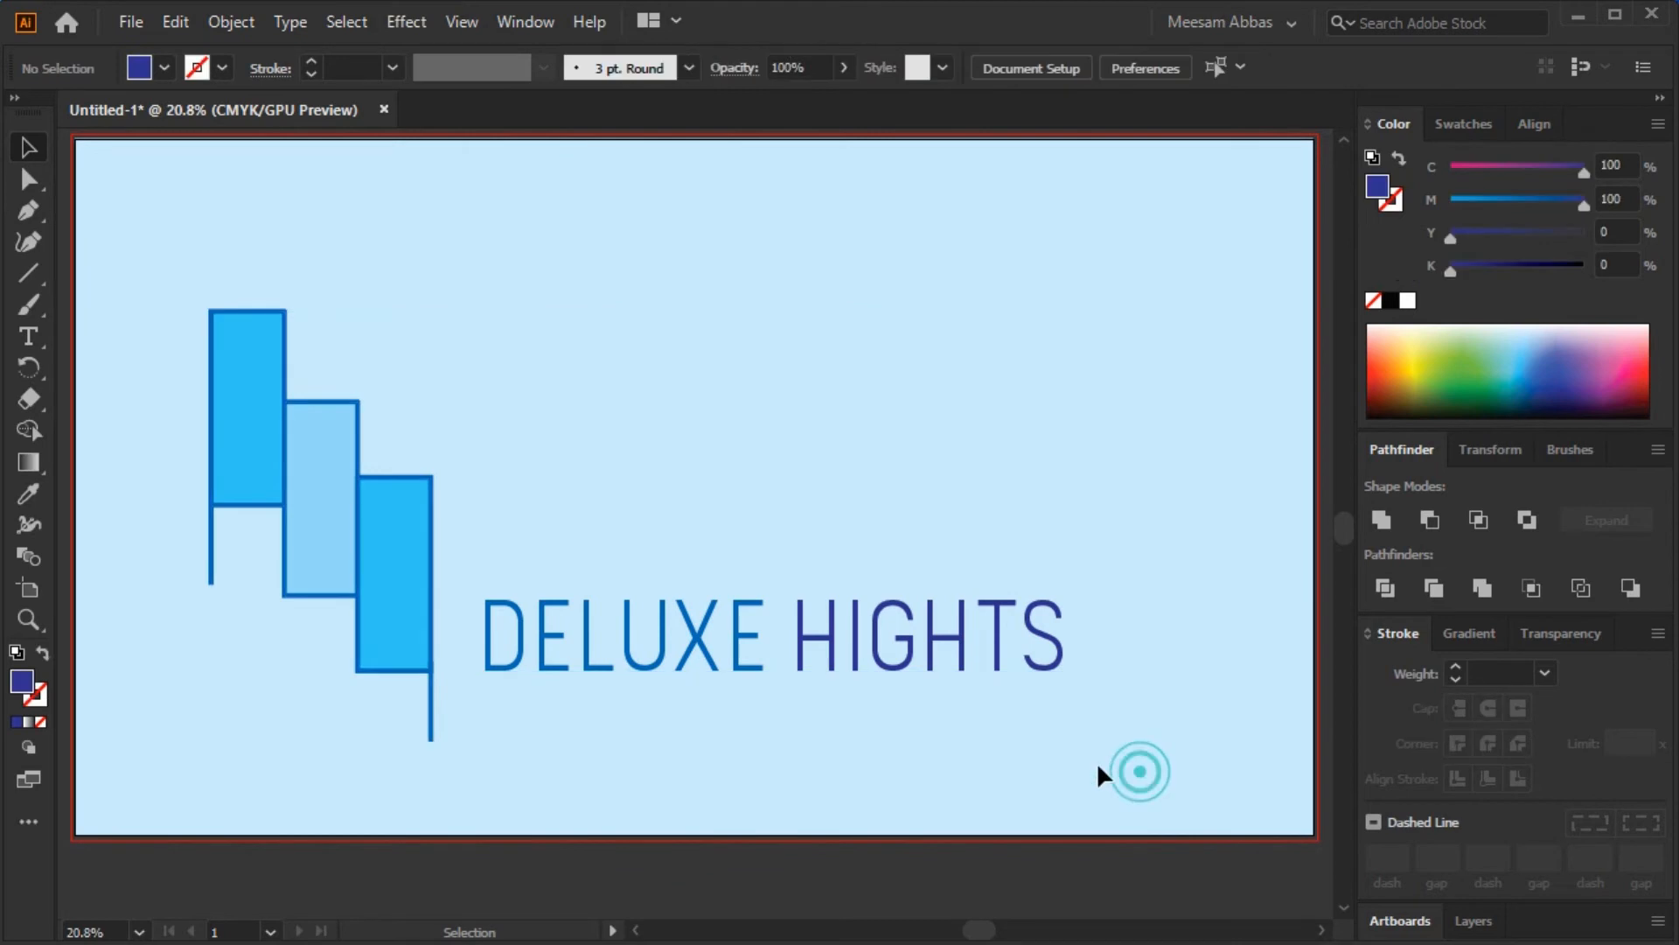
pyautogui.click(1041, 749)
# - Set the font style of the whole DELUXE HIGHTS text to Medium
pyautogui.click(1011, 658)
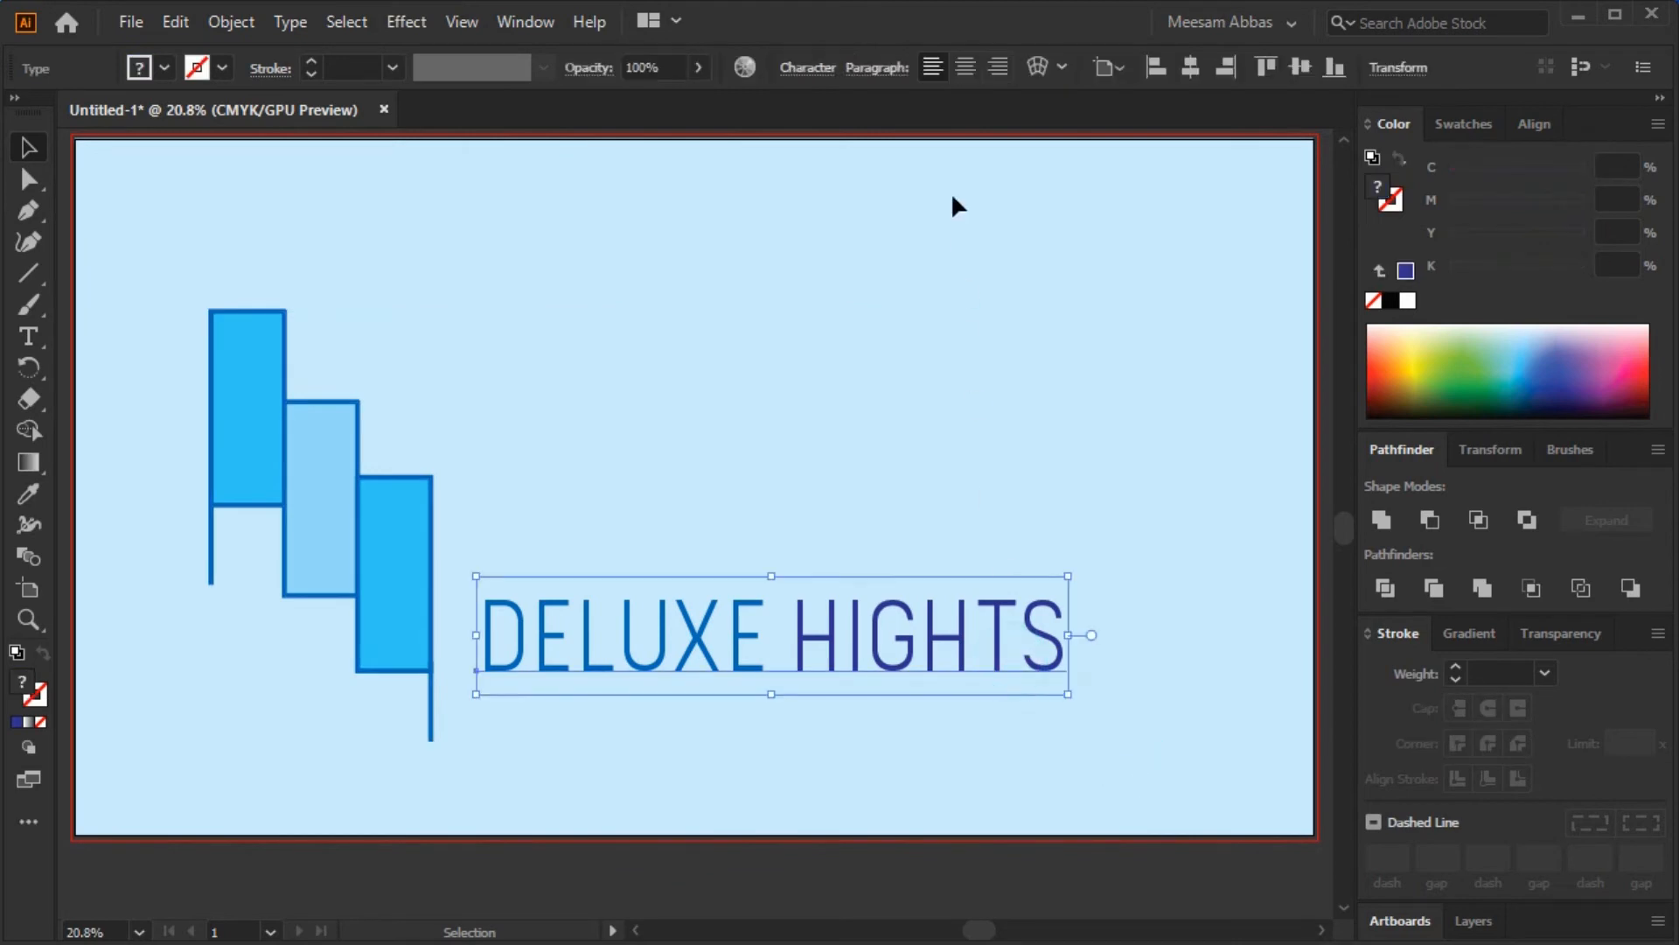
pyautogui.doubleClick(978, 643)
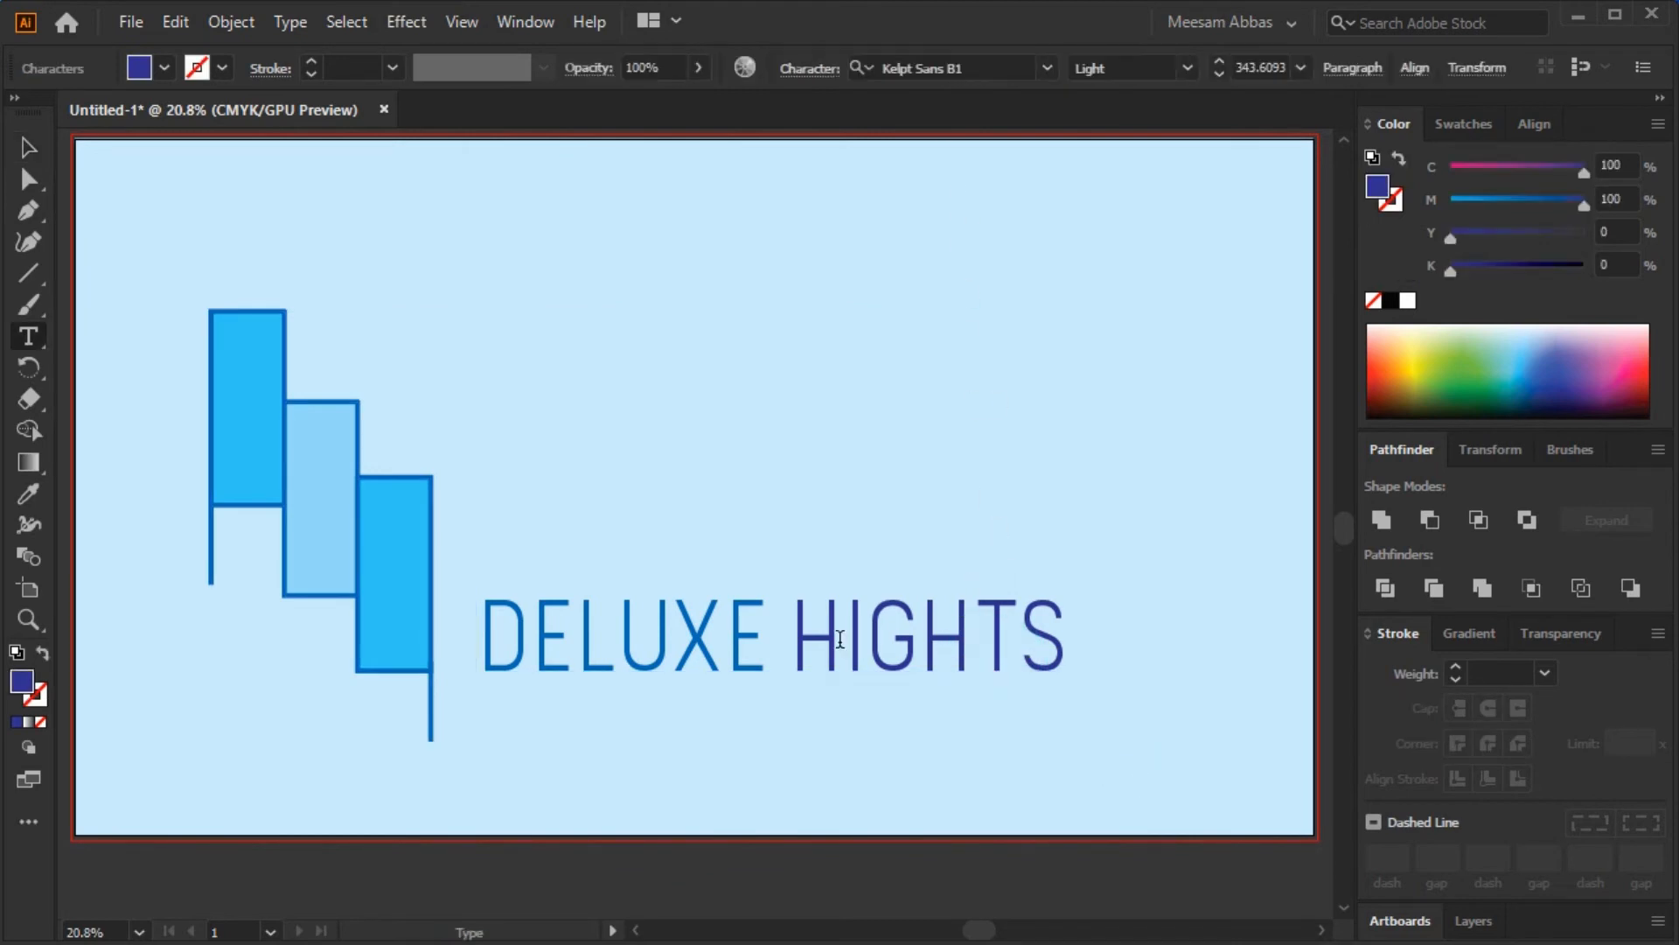
pyautogui.hotkey('ctrl', 'a')
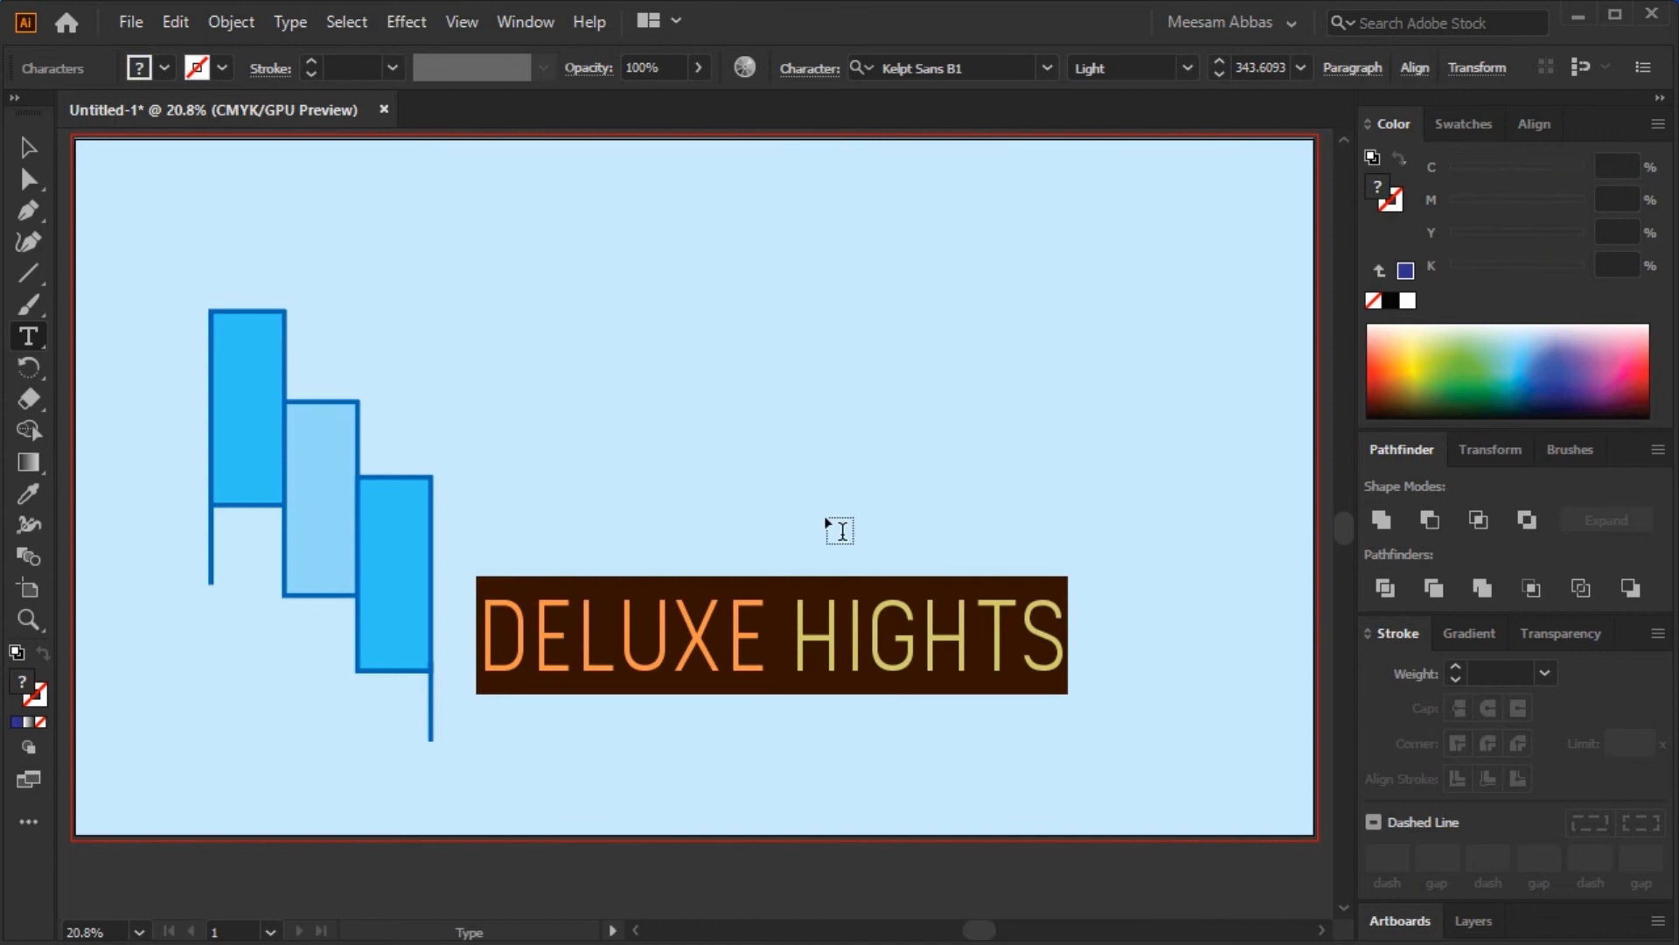
pyautogui.click(1190, 67)
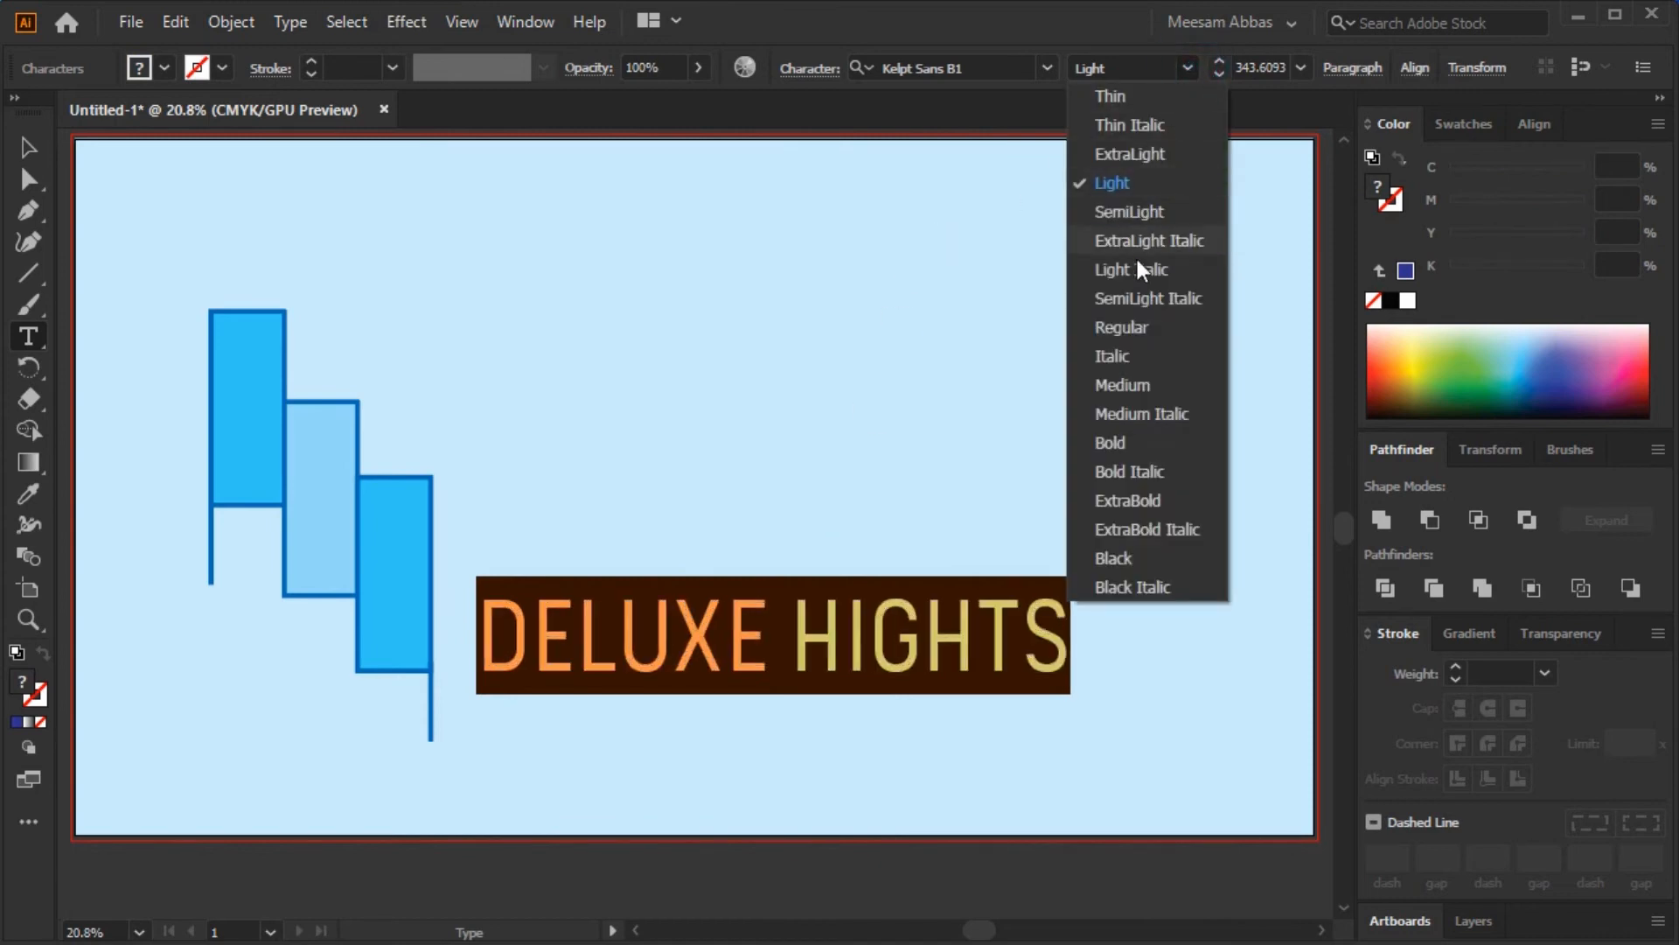
pyautogui.click(1124, 391)
pyautogui.click(28, 147)
pyautogui.click(745, 337)
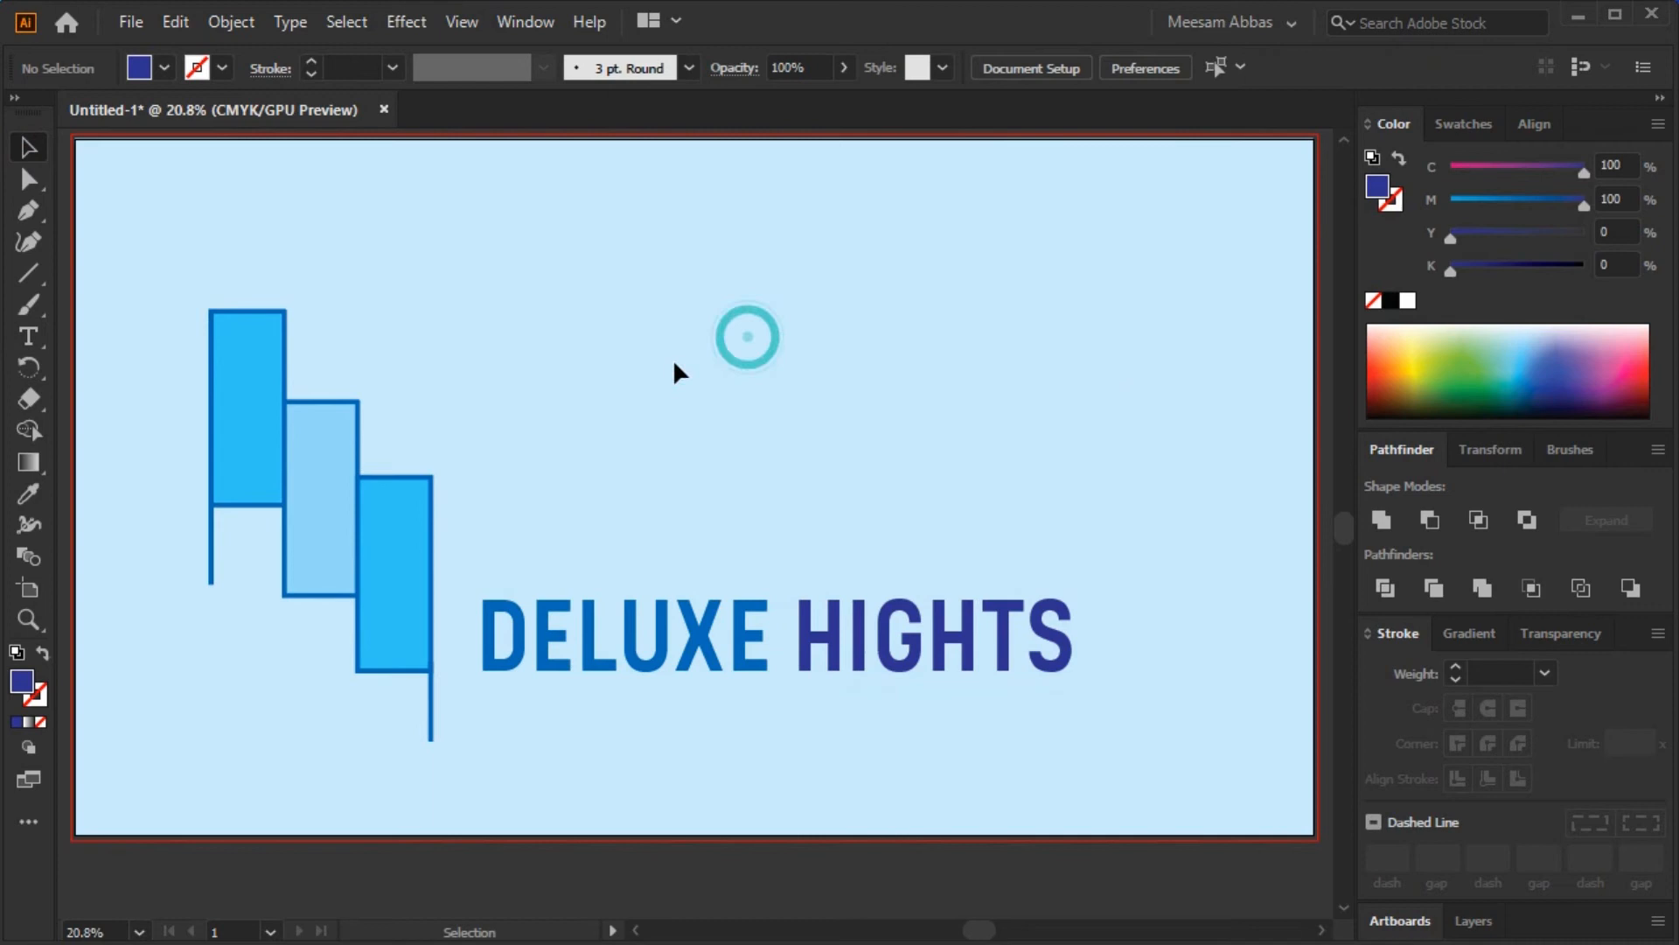
# - Move the stepped shape and the wordmark together up toward the artboard's upper edge
pyautogui.moveTo(135, 233); pyautogui.dragTo(968, 563)
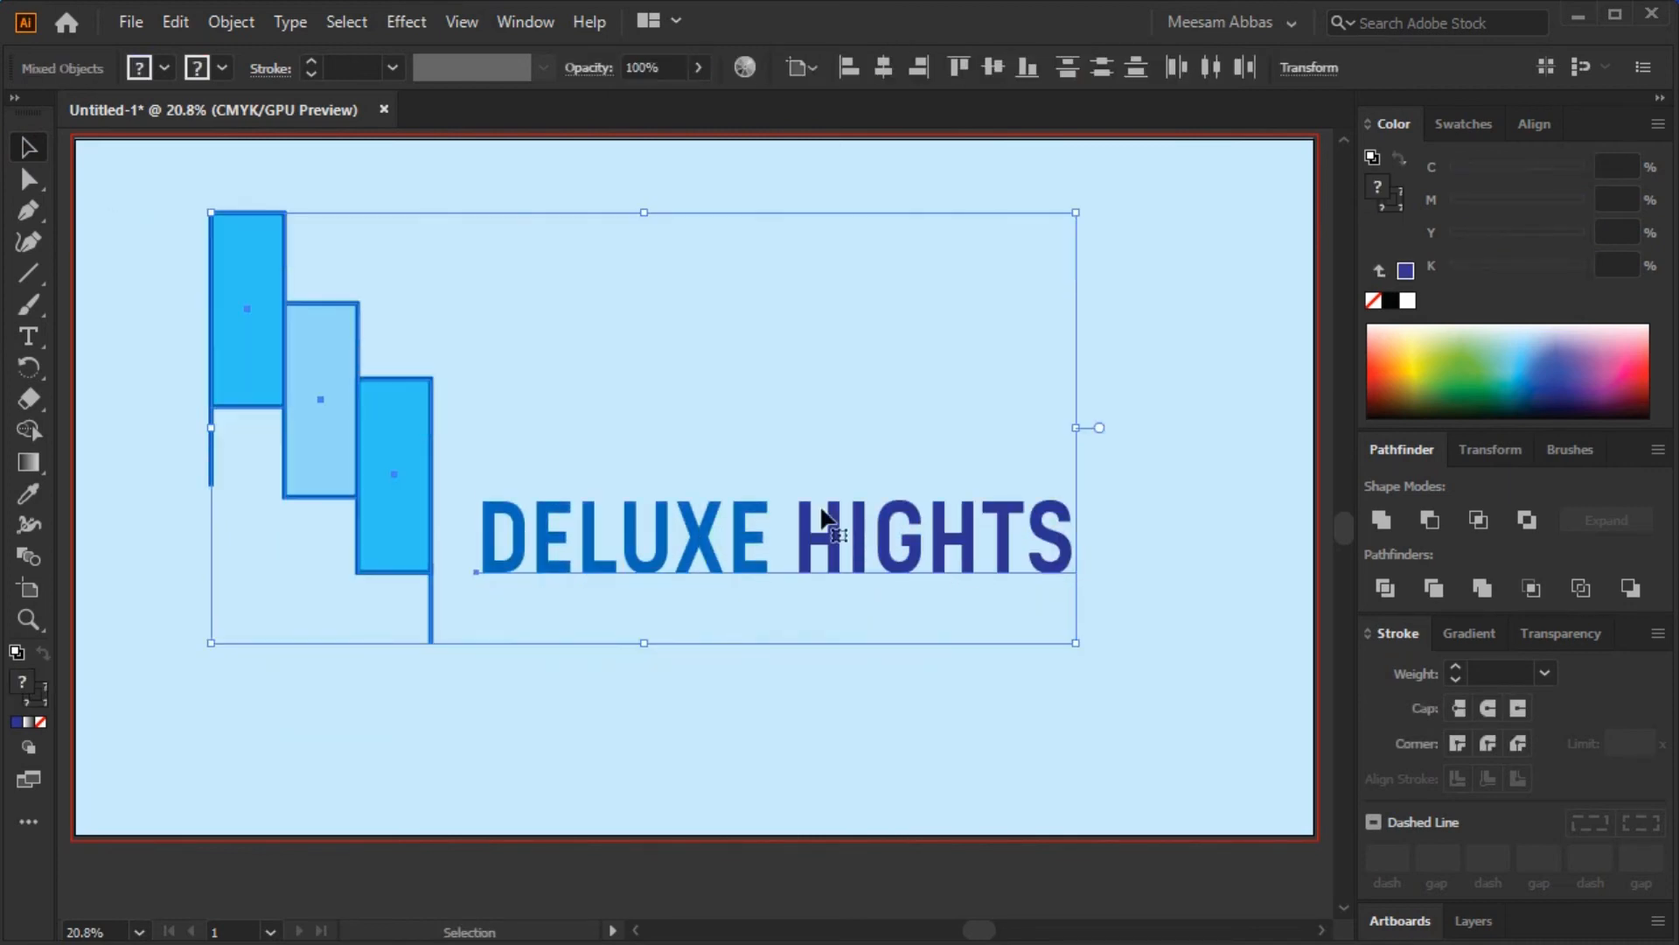
pyautogui.click(672, 374)
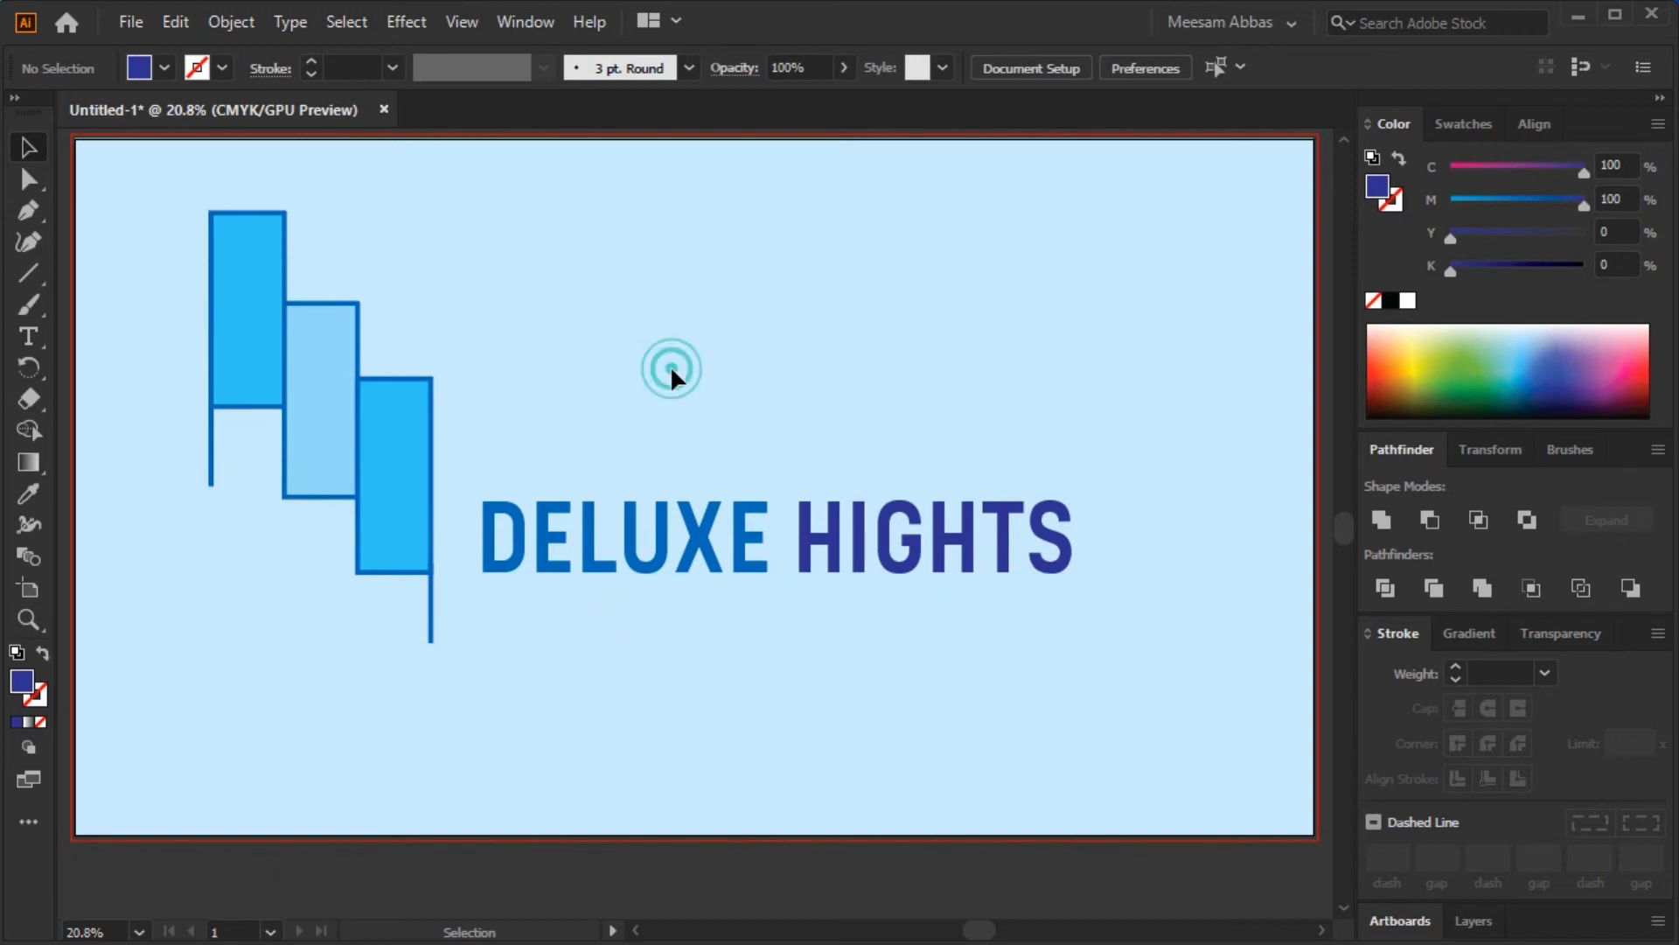
pyautogui.click(627, 691)
# - Duplicate the DELUXE HIGHTS text directly below itself and replace the copy's wording with BUILD YOUR DREAMS
pyautogui.moveTo(668, 577); pyautogui.dragTo(668, 700)
pyautogui.doubleClick(665, 697)
pyautogui.hotkey('ctrl', 'a')
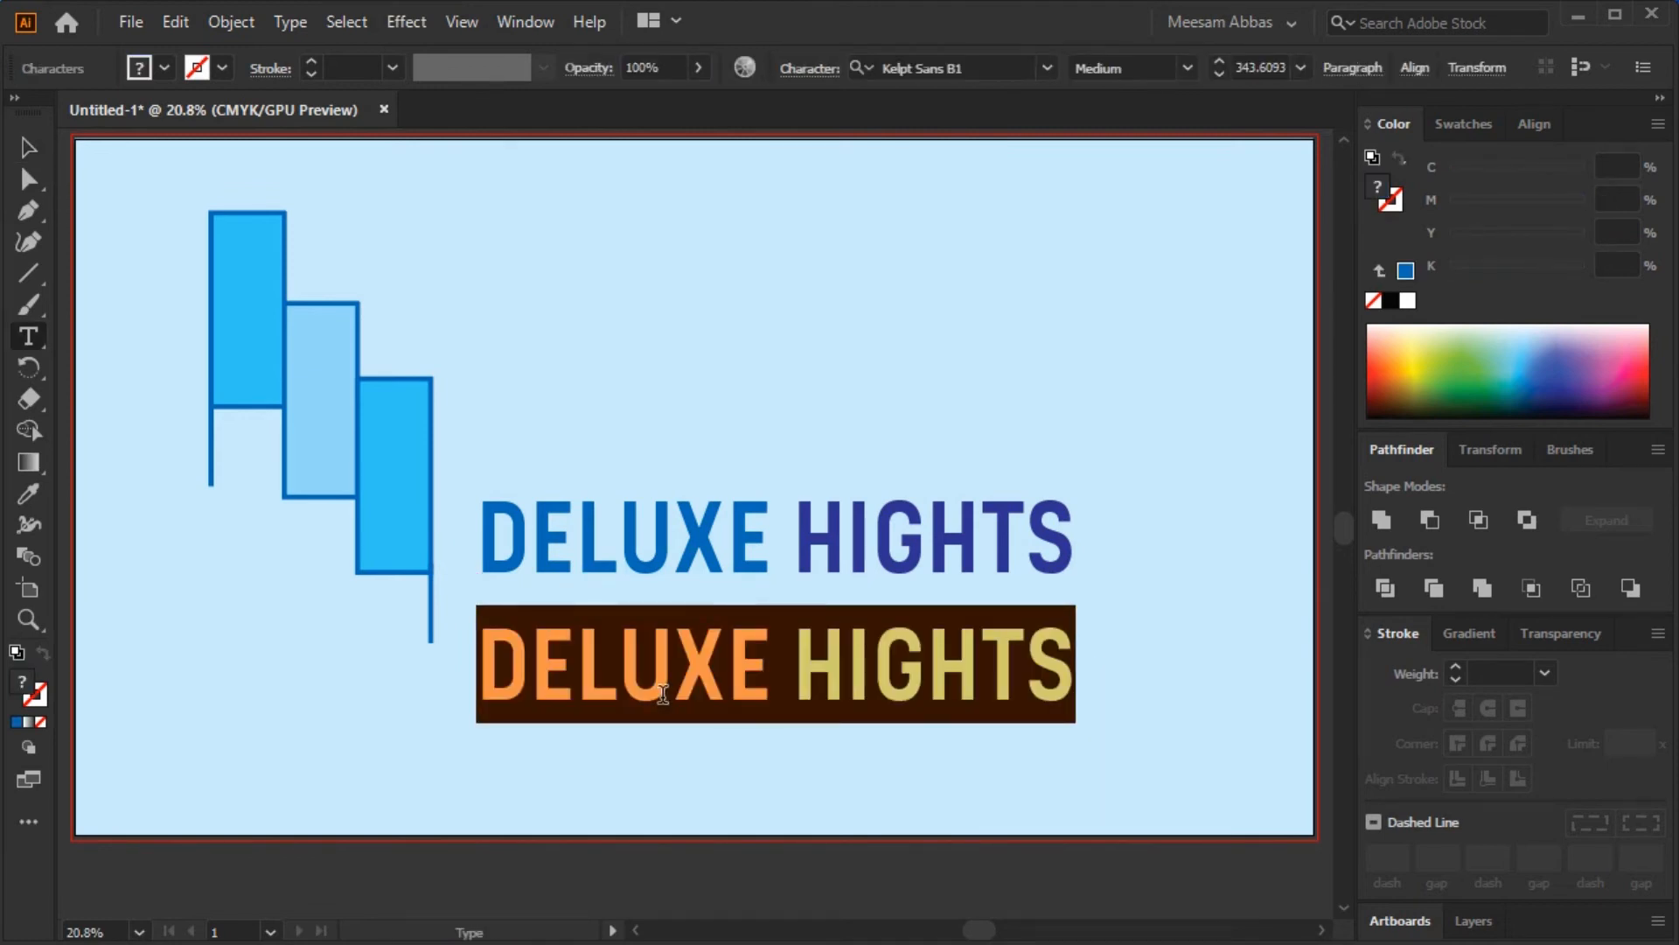
pyautogui.write('BUILD')
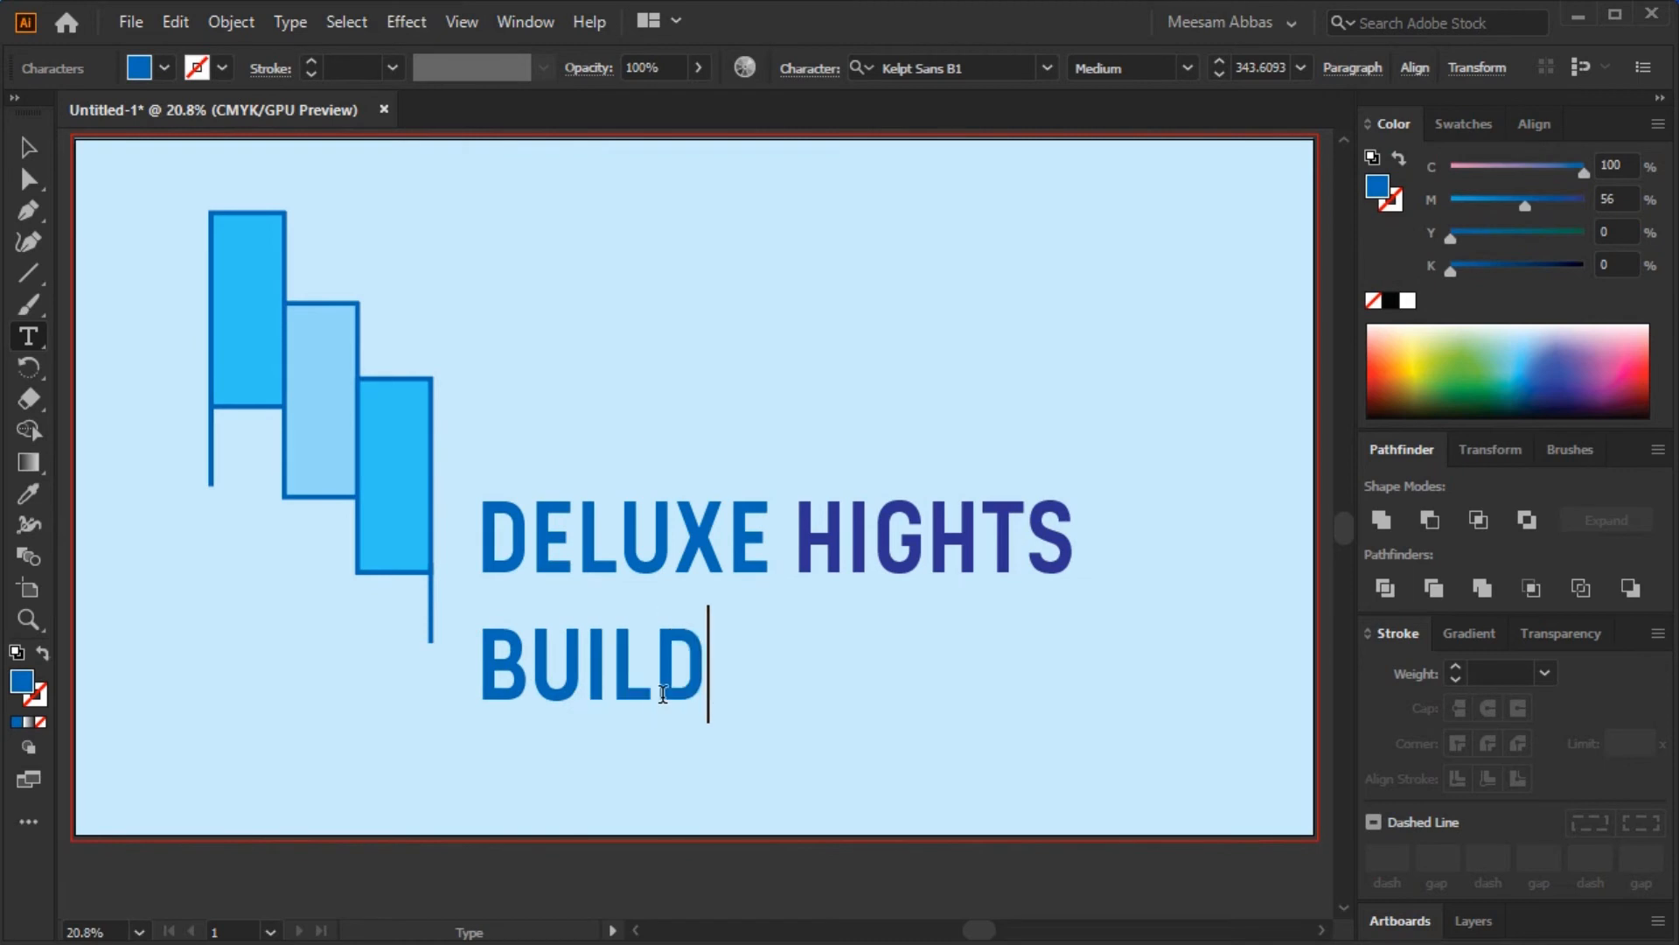
pyautogui.write(' YOUR d')
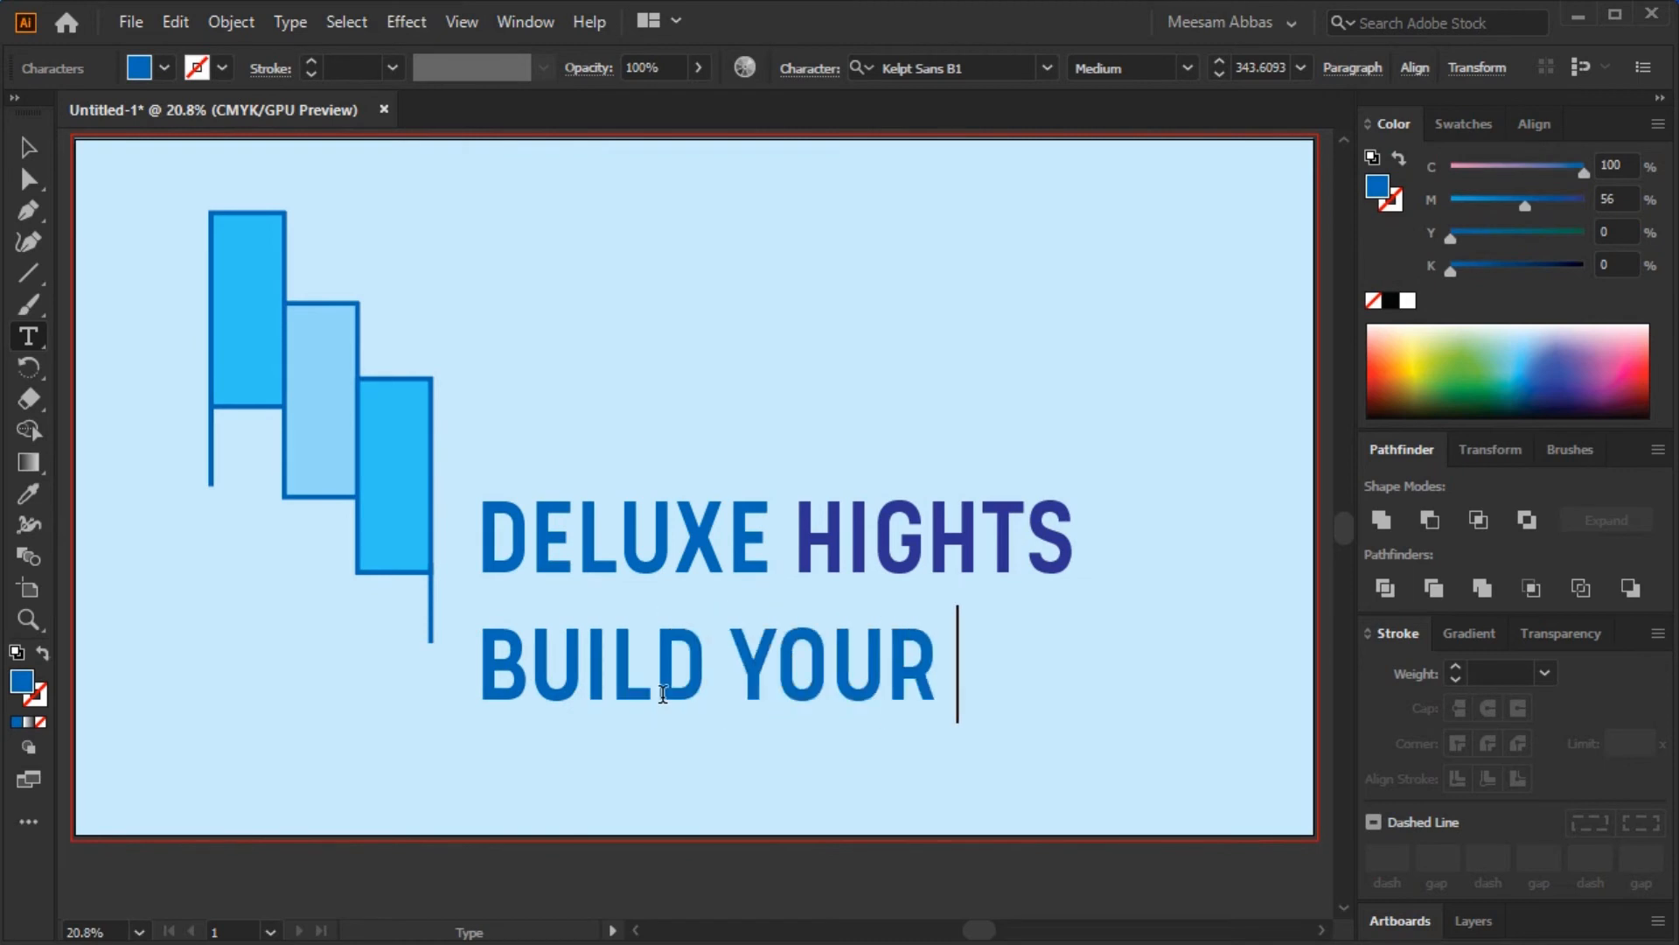
pyautogui.press('BackSpace')
pyautogui.write('DREAMS')
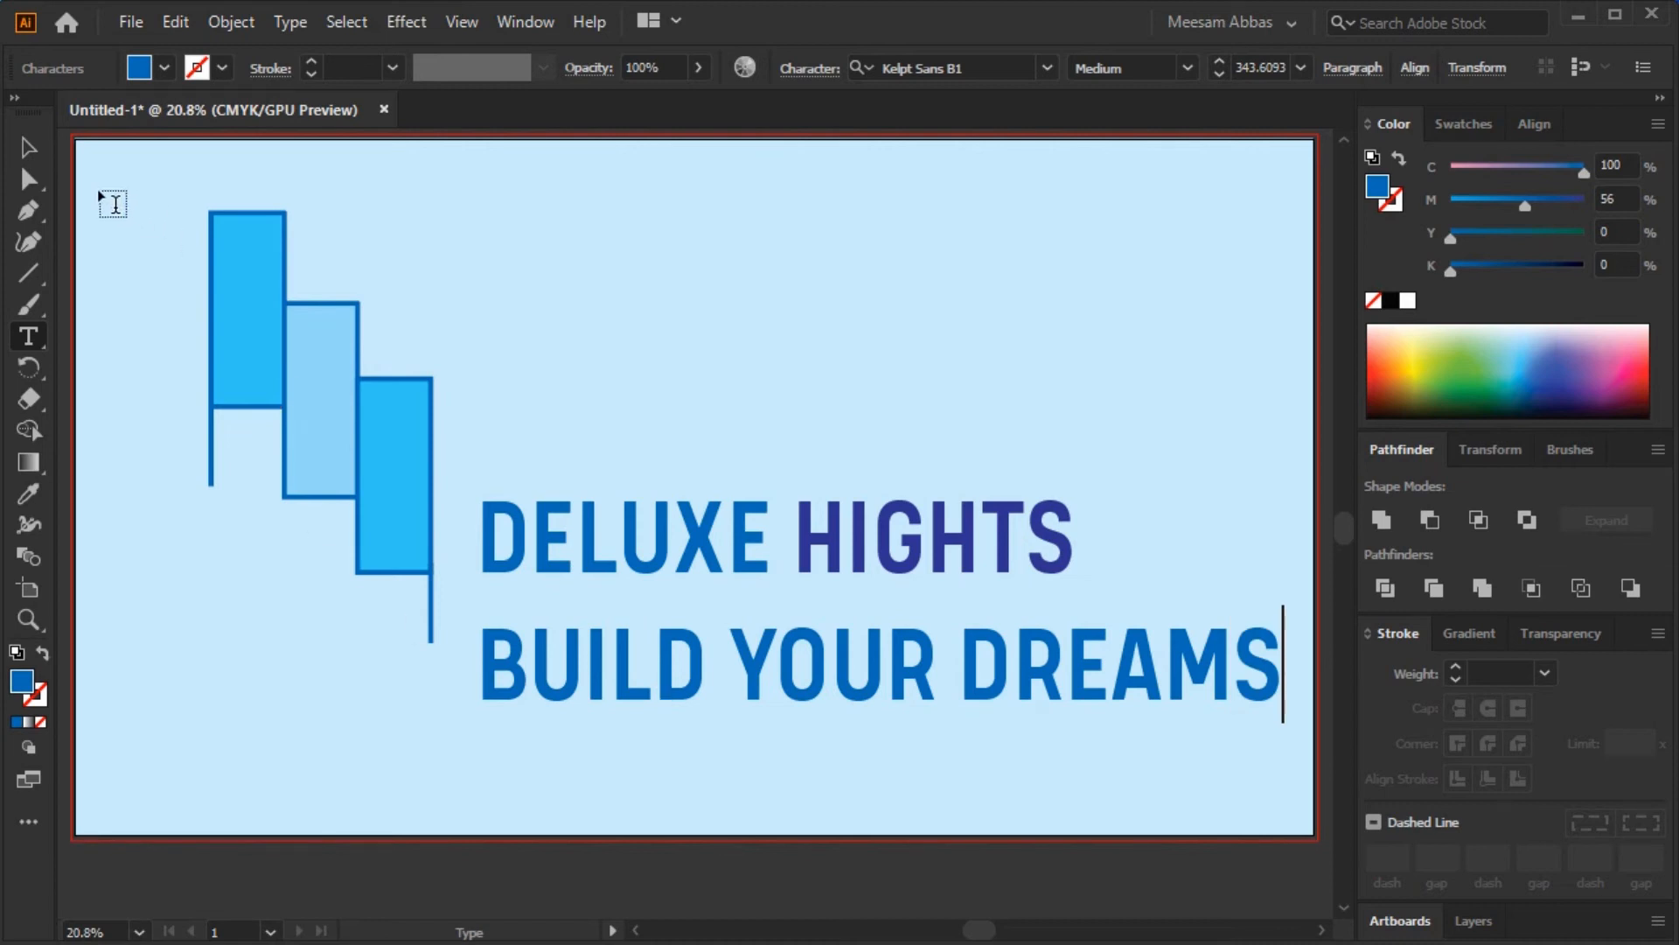
pyautogui.press('Escape')
# - Shrink the BUILD YOUR DREAMS tagline, place it just below the wordmark and align both on their horizontal centres
pyautogui.moveTo(476, 726); pyautogui.dragTo(892, 662)
pyautogui.moveTo(1056, 652); pyautogui.dragTo(774, 621)
pyautogui.keyDown('shift'); pyautogui.click(803, 557); pyautogui.keyUp('shift')
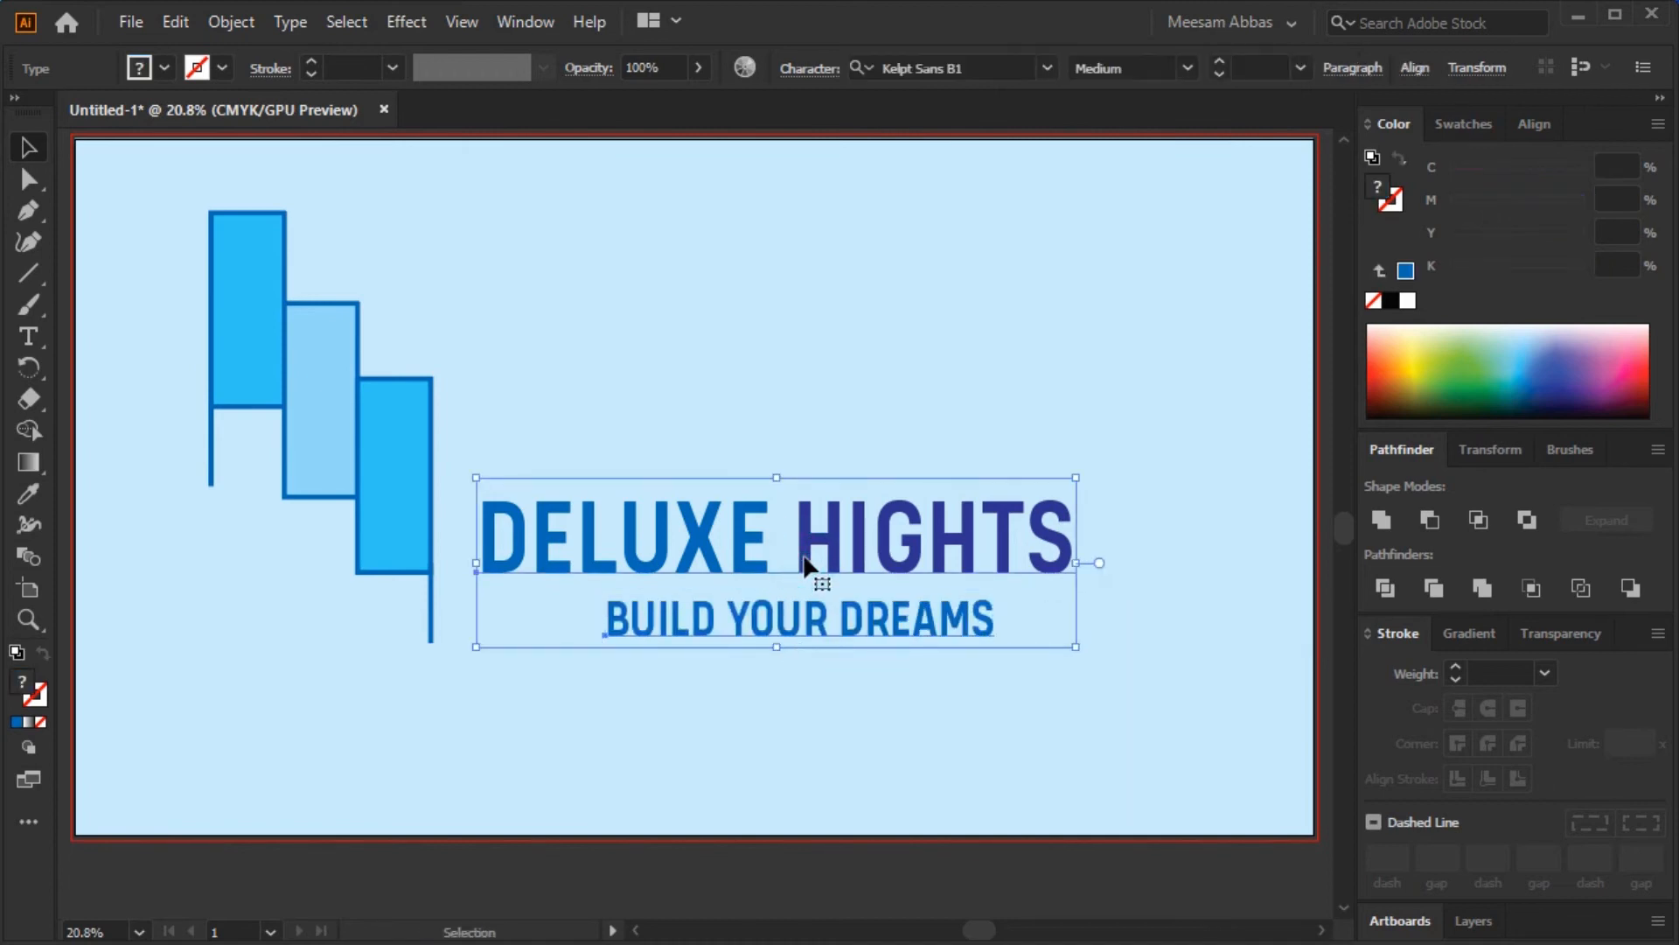
pyautogui.click(1415, 68)
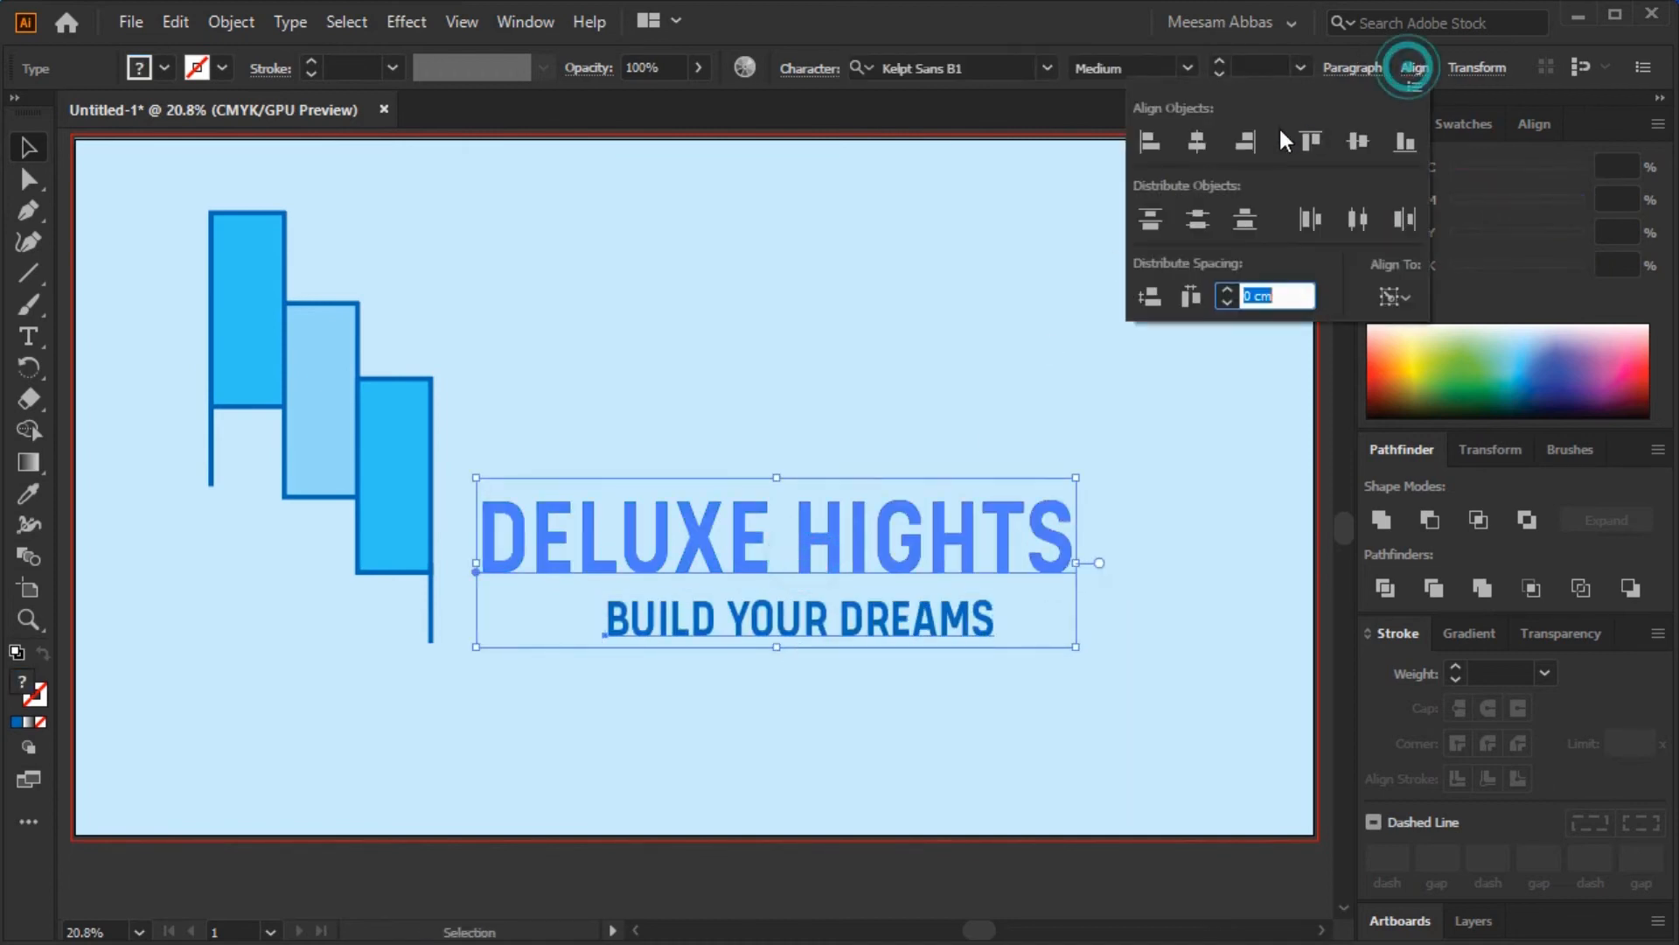
pyautogui.click(1197, 143)
pyautogui.click(853, 292)
pyautogui.click(816, 700)
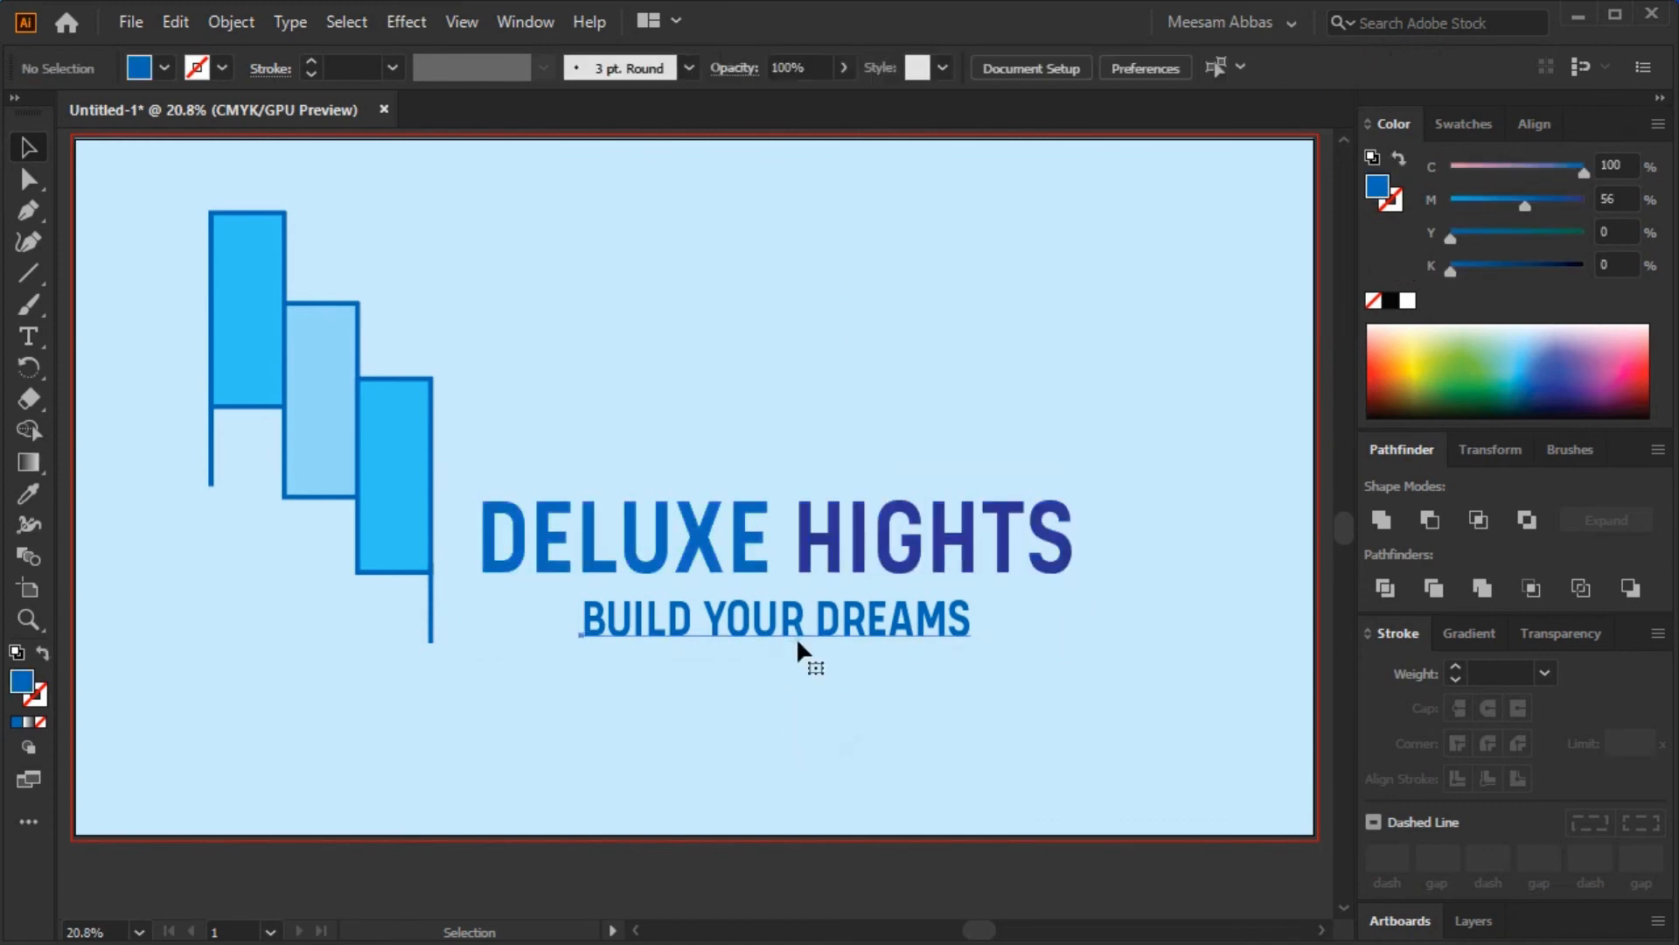
# - Recolour the BUILD YOUR DREAMS tagline a brighter blue with C 100, M 19, Y 0, K 0
pyautogui.click(798, 642)
pyautogui.moveTo(1511, 206); pyautogui.dragTo(1476, 203)
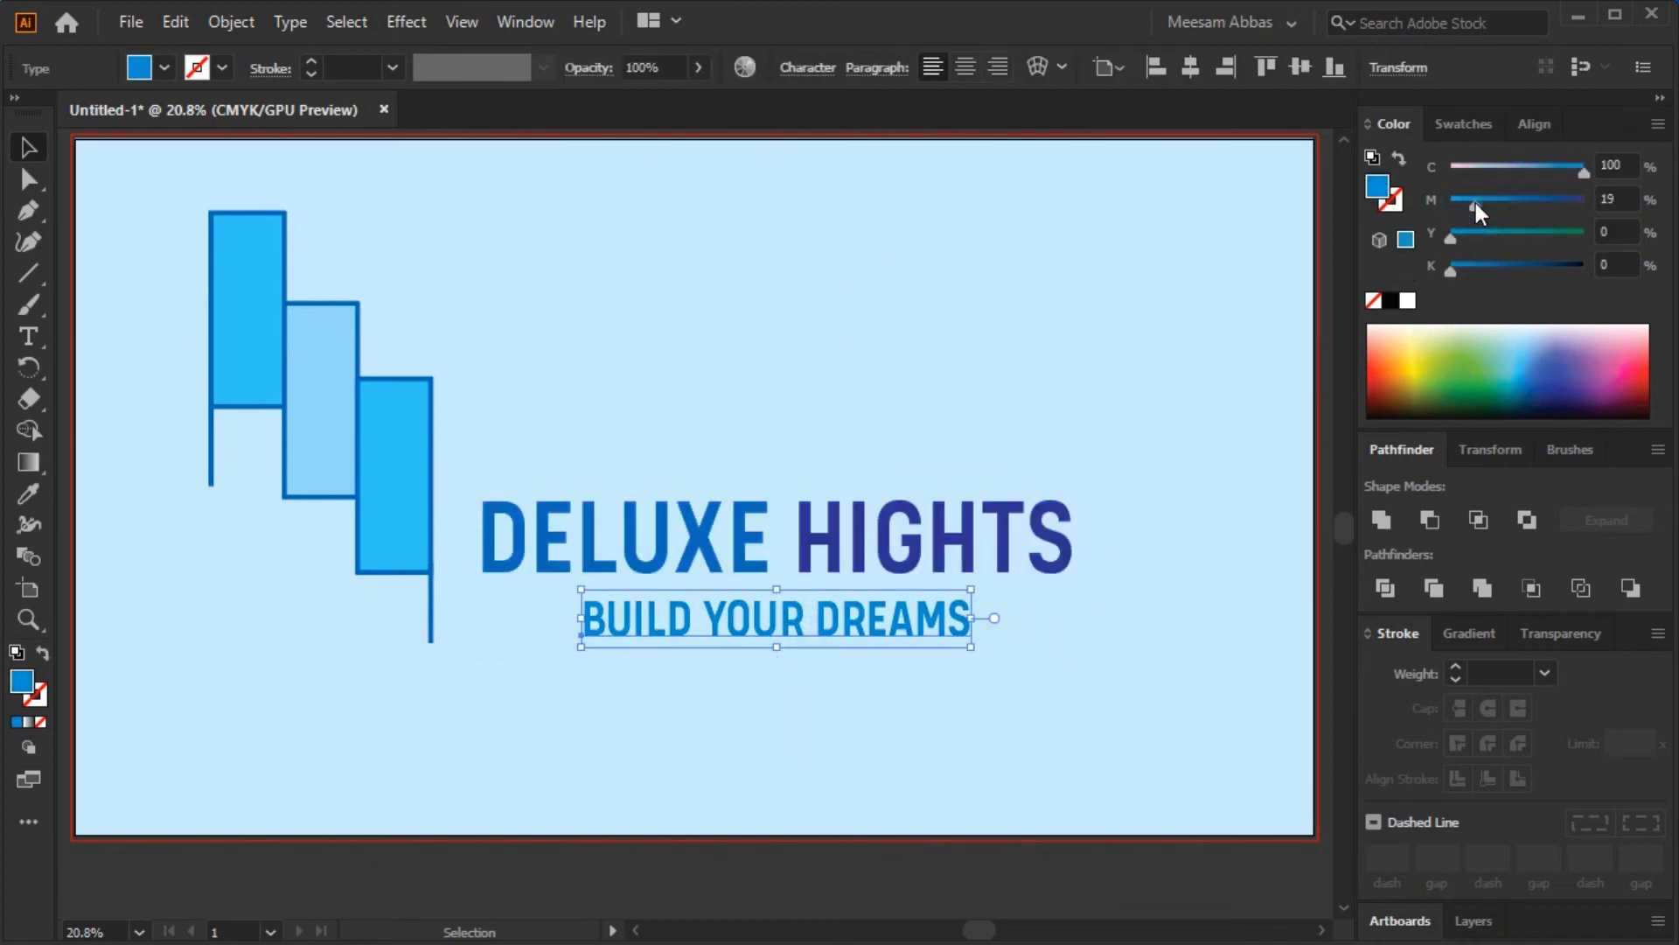
pyautogui.click(1074, 345)
# - Group the stepped shape, wordmark and tagline, and scale the group up proportionally from its upper-left corner
pyautogui.scroll(1, 1079, 349)
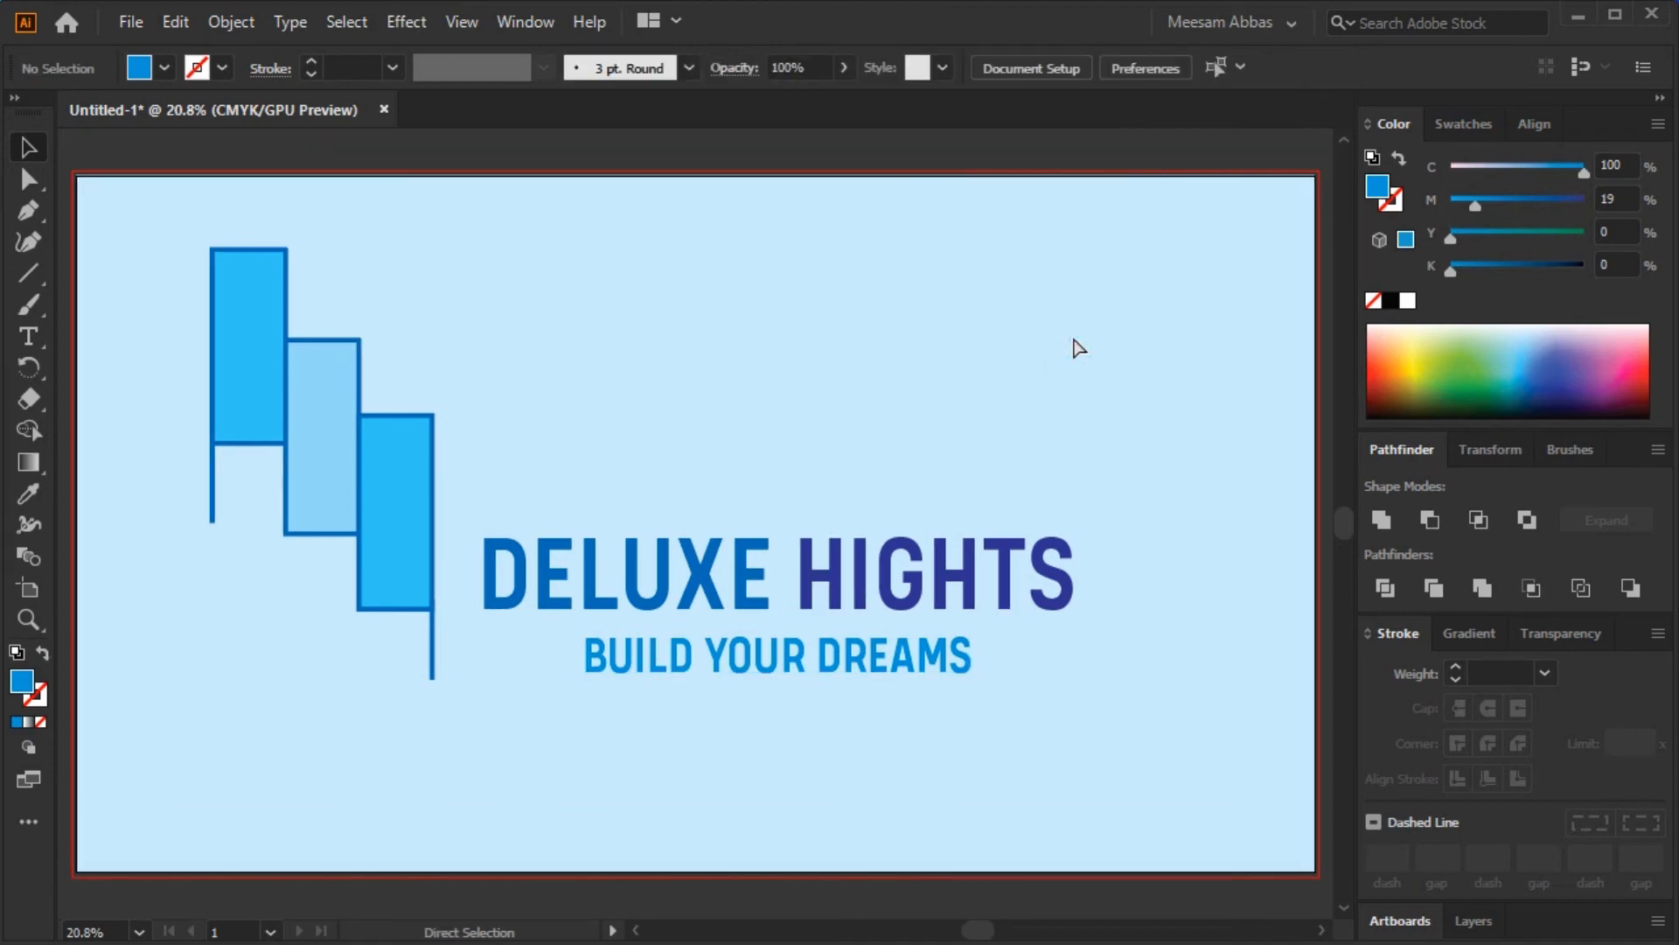
pyautogui.moveTo(1132, 338); pyautogui.dragTo(1231, 239)
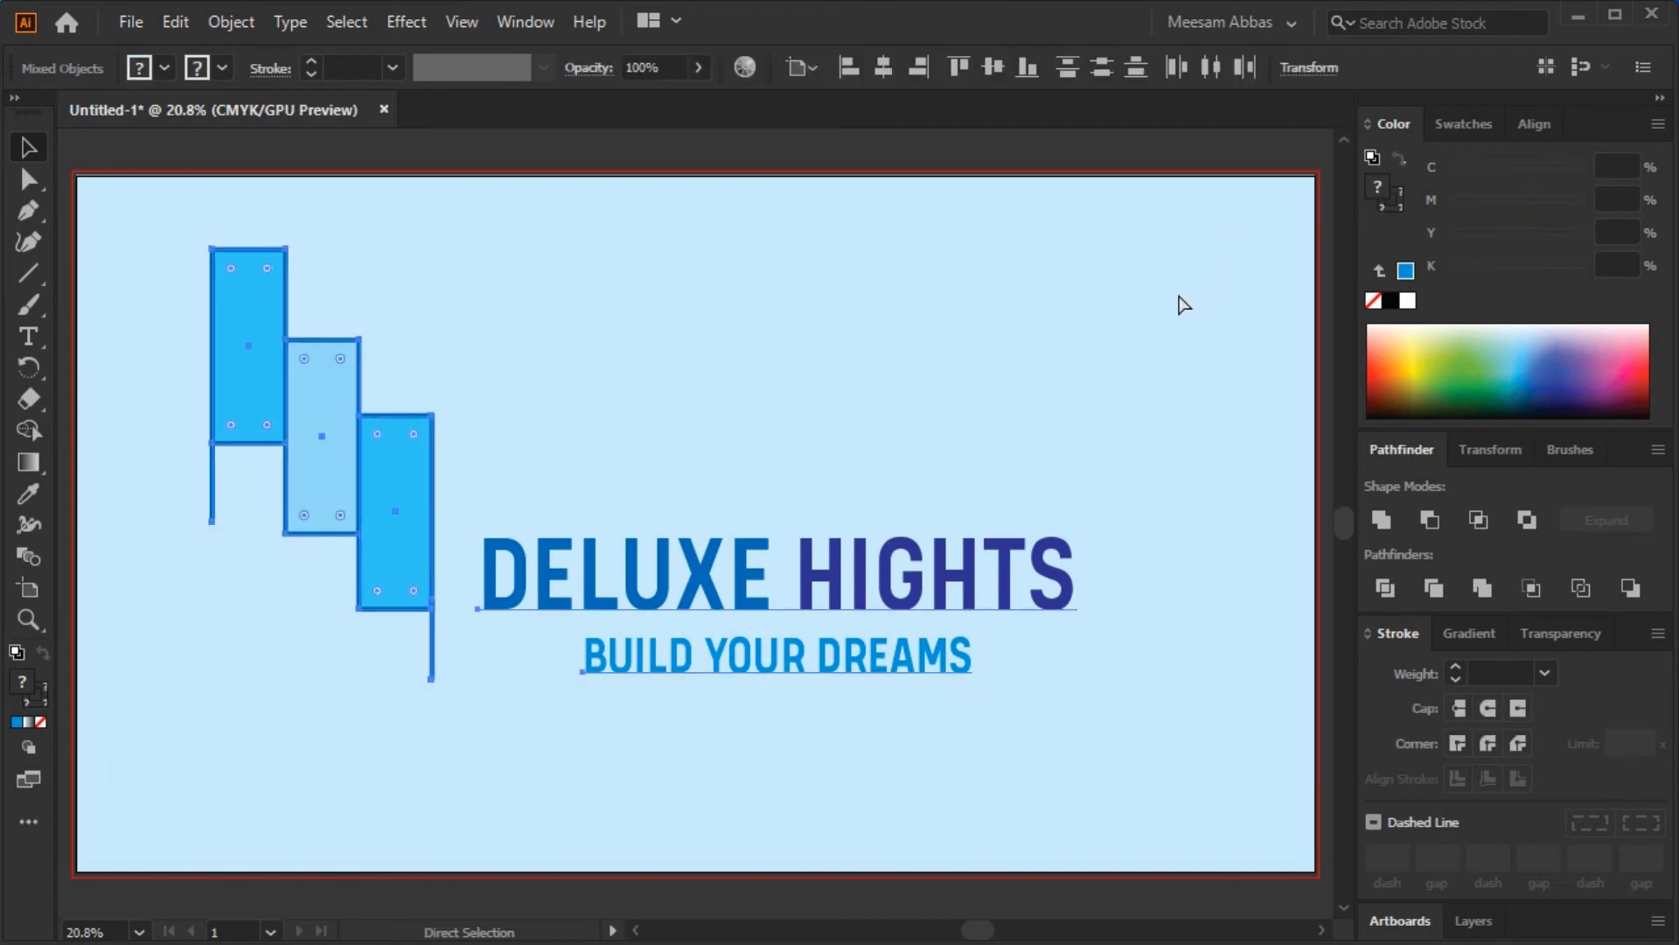
pyautogui.hotkey('ctrl', 'g')
pyautogui.press('v')
pyautogui.moveTo(1075, 687); pyautogui.dragTo(1177, 740)
pyautogui.click(790, 442)
# - Ungroup the logo and enlarge the DELUXE HIGHTS wordmark and its tagline together proportionally
pyautogui.moveTo(640, 477); pyautogui.dragTo(1094, 761)
pyautogui.rightClick(979, 665)
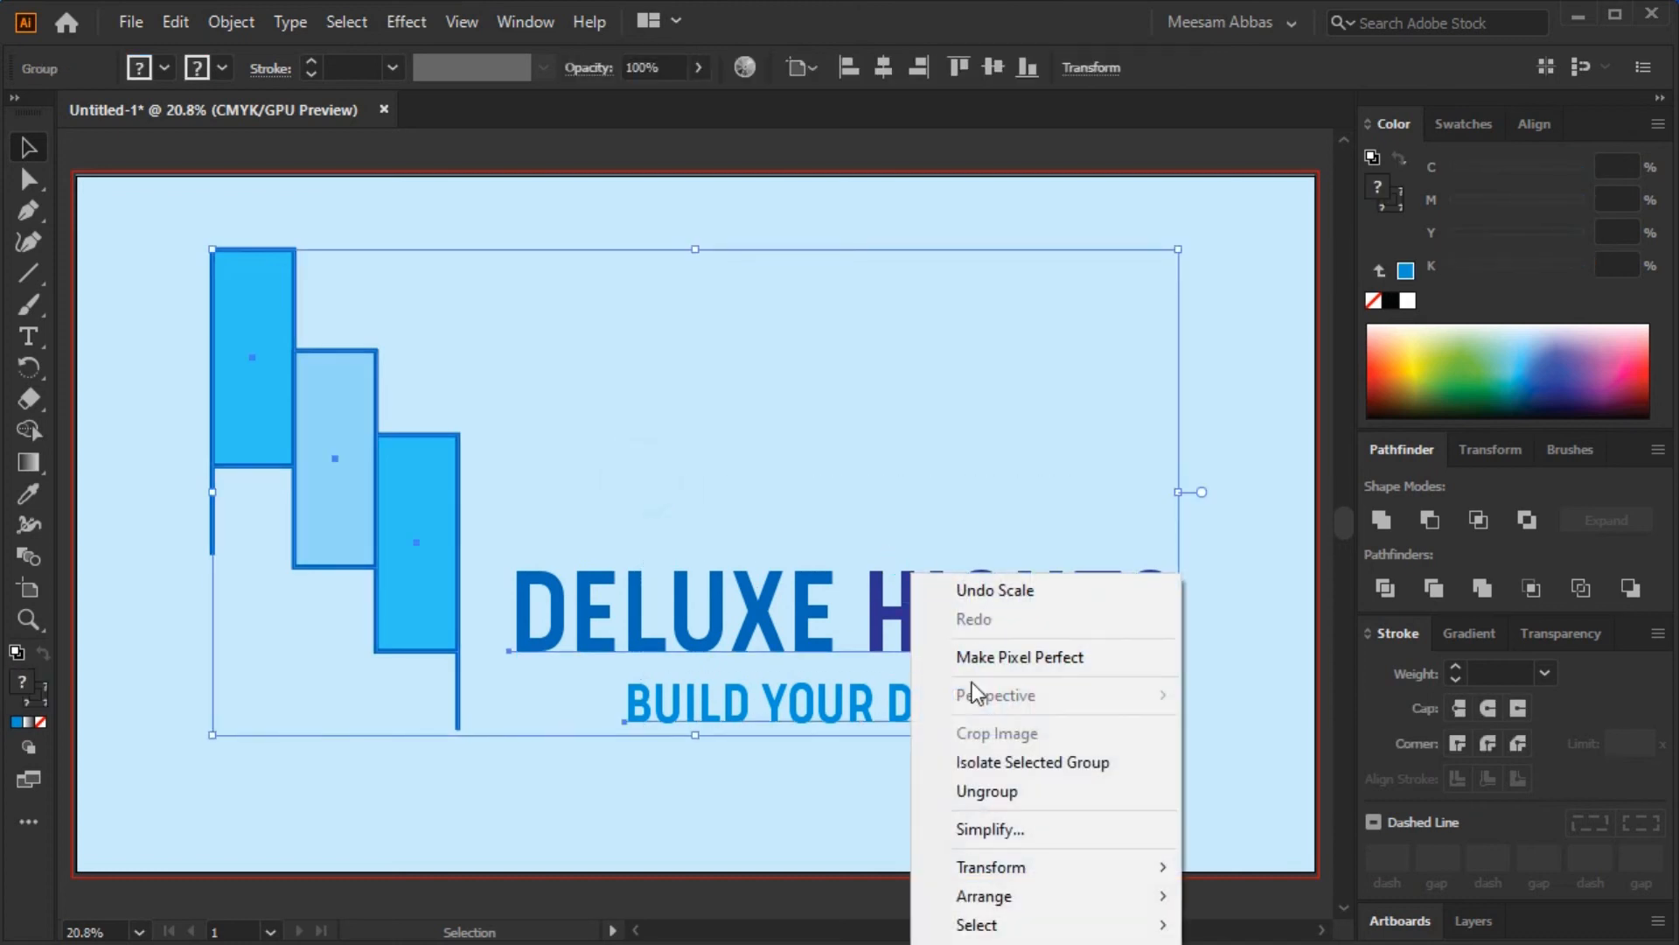
pyautogui.click(1006, 791)
pyautogui.moveTo(664, 475); pyautogui.dragTo(1195, 785)
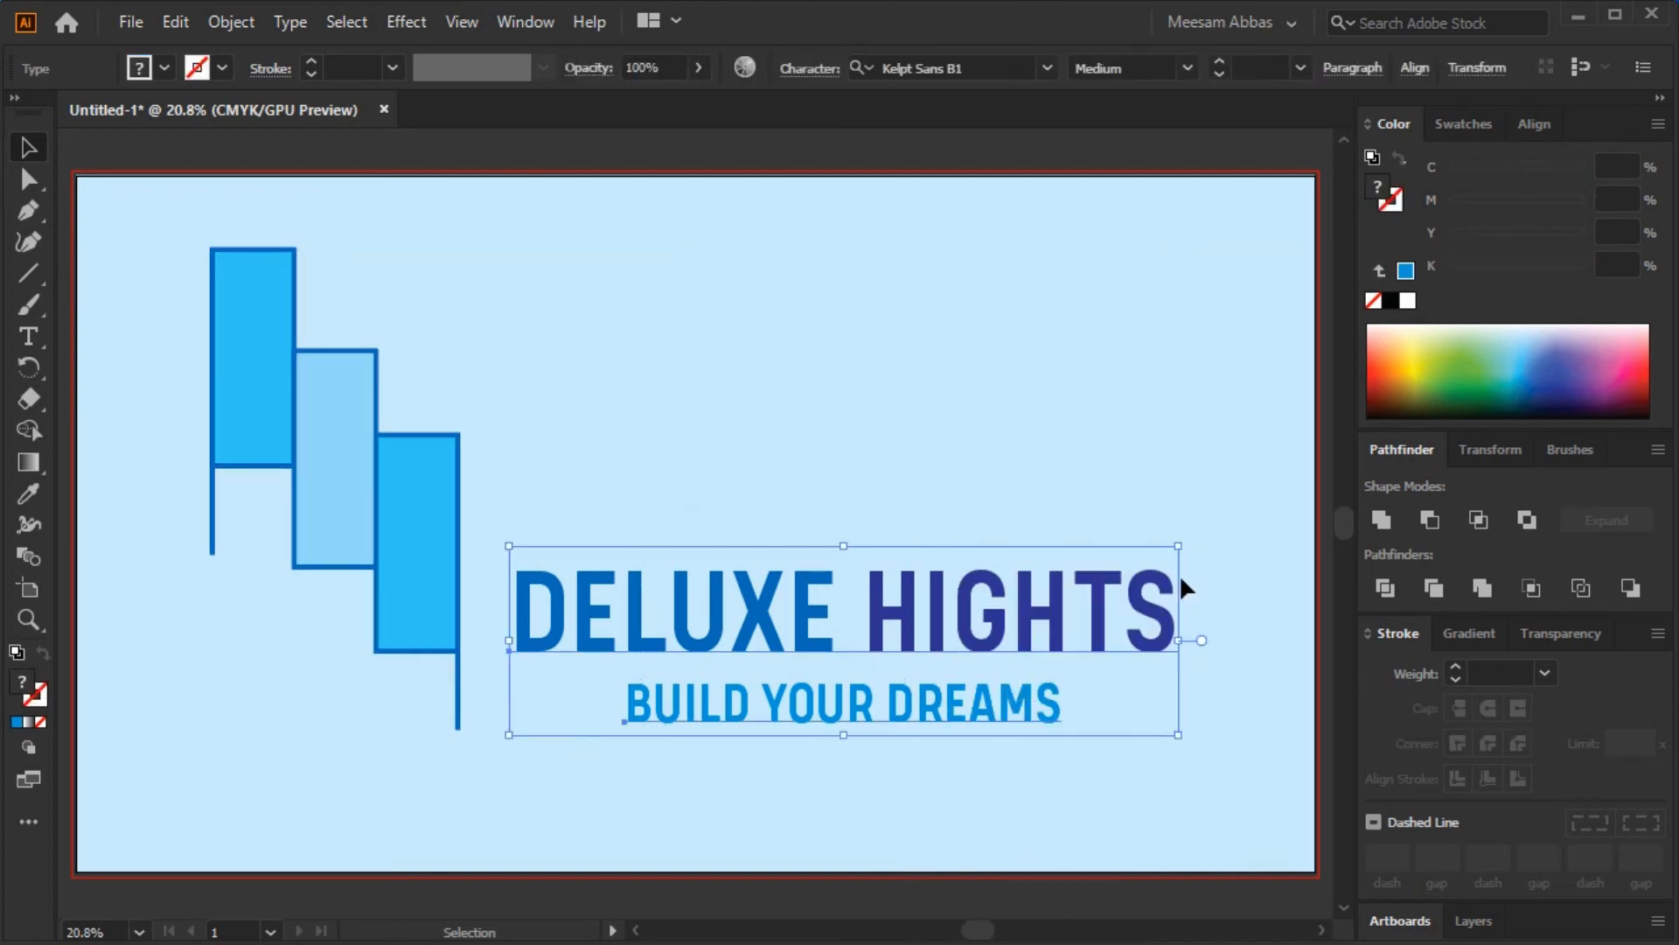
pyautogui.moveTo(1181, 549); pyautogui.dragTo(1282, 517)
pyautogui.click(1006, 399)
# - Move the wordmark and tagline down slightly so the wordmark's baseline meets the lowest rectangle's bottom edge
pyautogui.hotkey('ctrl', 'a')
pyautogui.click(791, 406)
pyautogui.moveTo(569, 481); pyautogui.dragTo(1137, 787)
pyautogui.moveTo(1035, 628); pyautogui.dragTo(1034, 642)
pyautogui.click(870, 428)
# - Group all the logo elements and centre the group horizontally and vertically on the artboard
pyautogui.hotkey('ctrl', 'a')
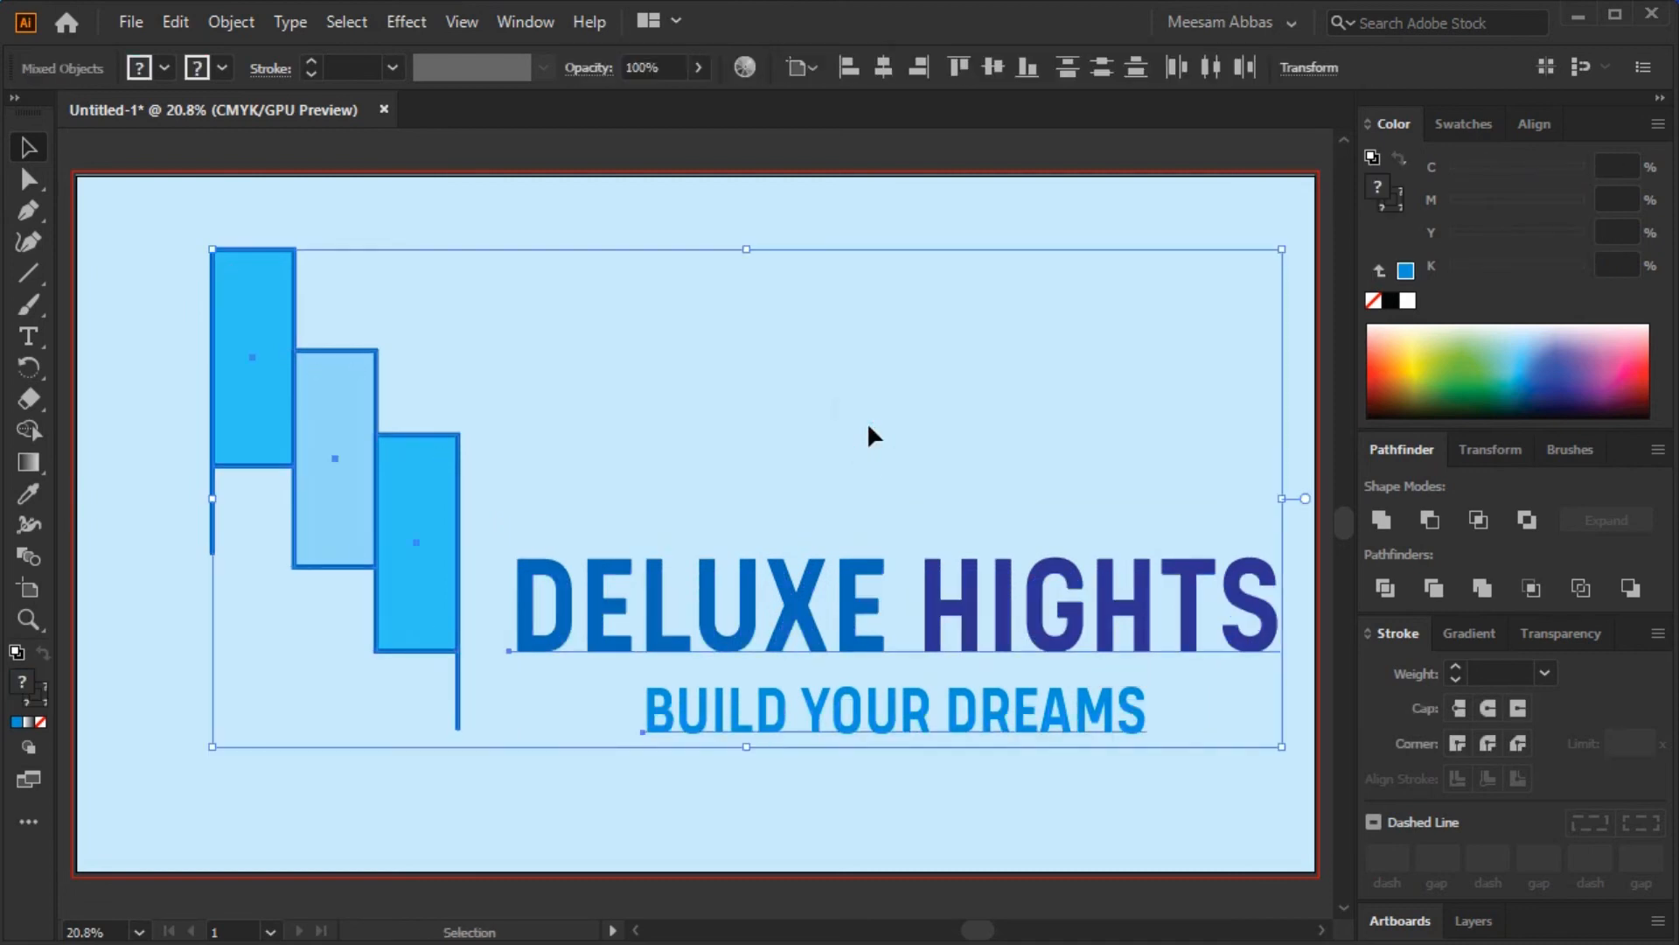
pyautogui.hotkey('ctrl', 'g')
pyautogui.click(884, 68)
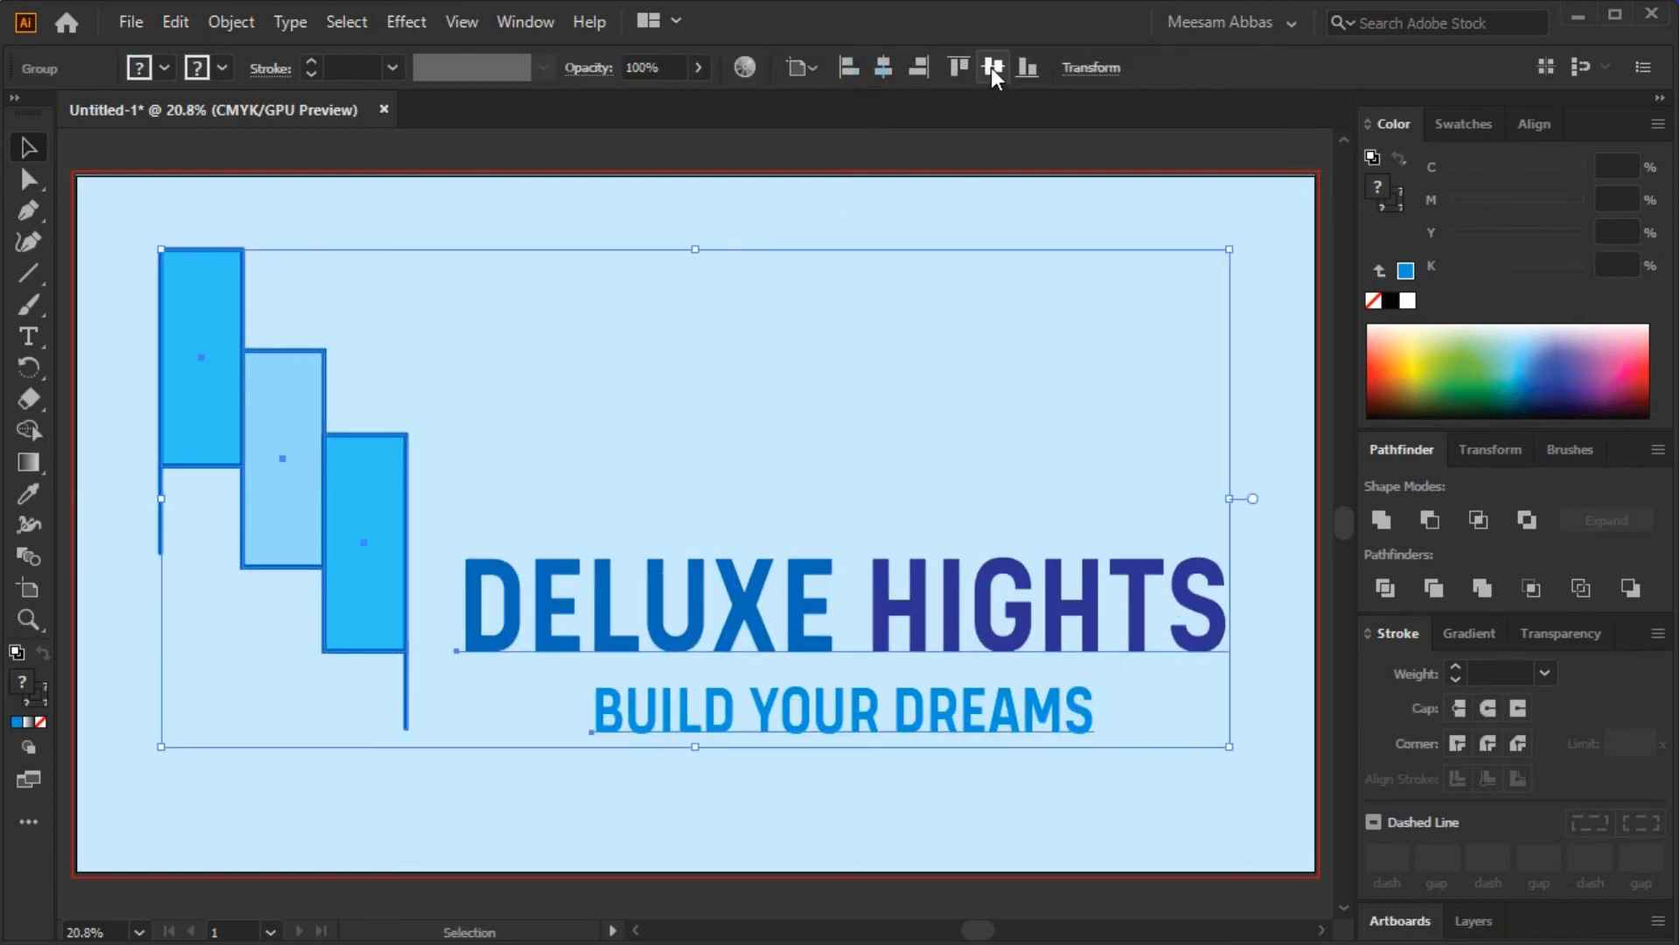
pyautogui.click(991, 67)
pyautogui.click(883, 329)
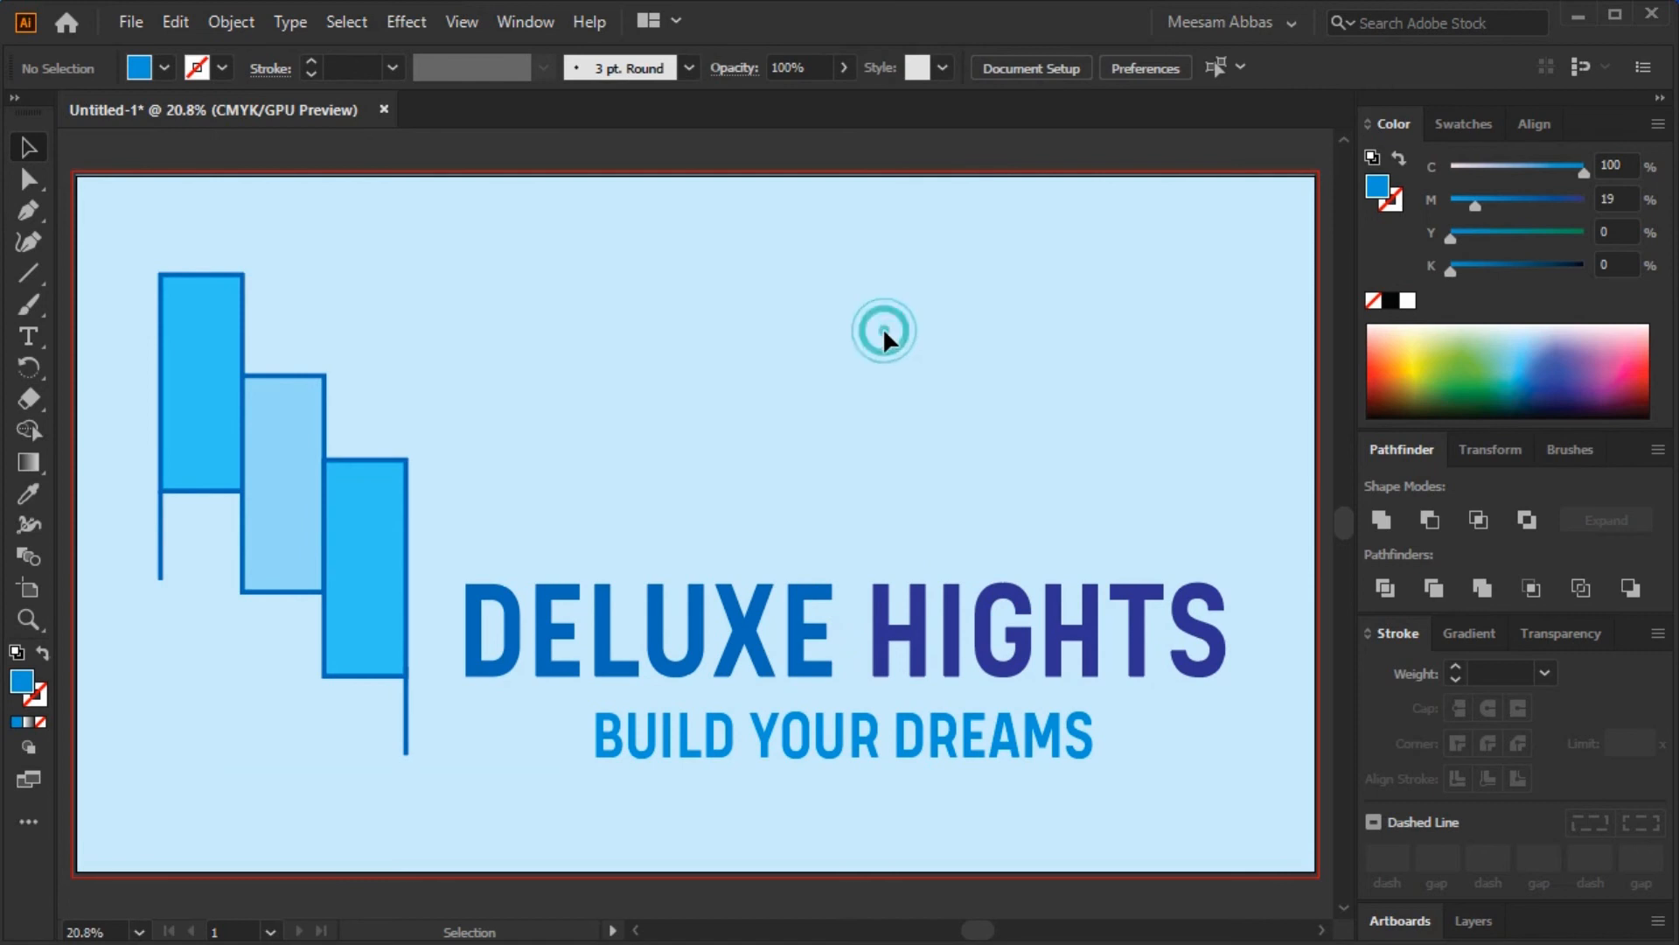
# - Ungroup the logo and shrink the BUILD YOUR DREAMS tagline proportionally toward its upper-right corner
pyautogui.click(943, 764)
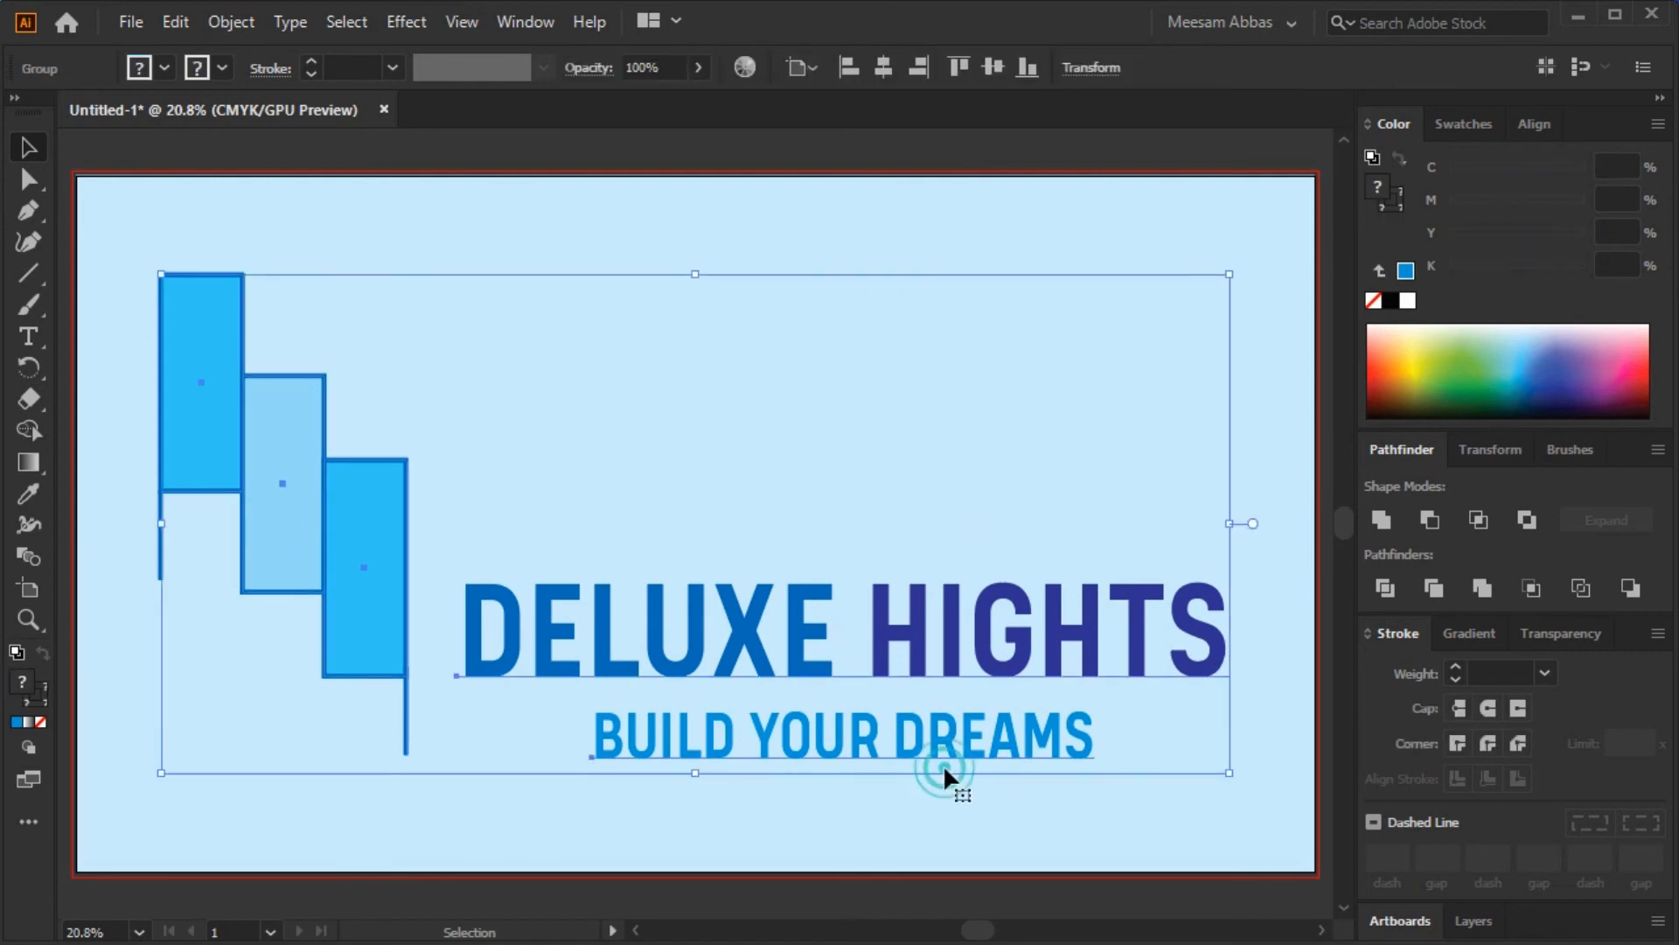
pyautogui.rightClick(945, 767)
pyautogui.click(984, 944)
pyautogui.click(956, 828)
pyautogui.click(908, 759)
pyautogui.moveTo(597, 783); pyautogui.dragTo(706, 781)
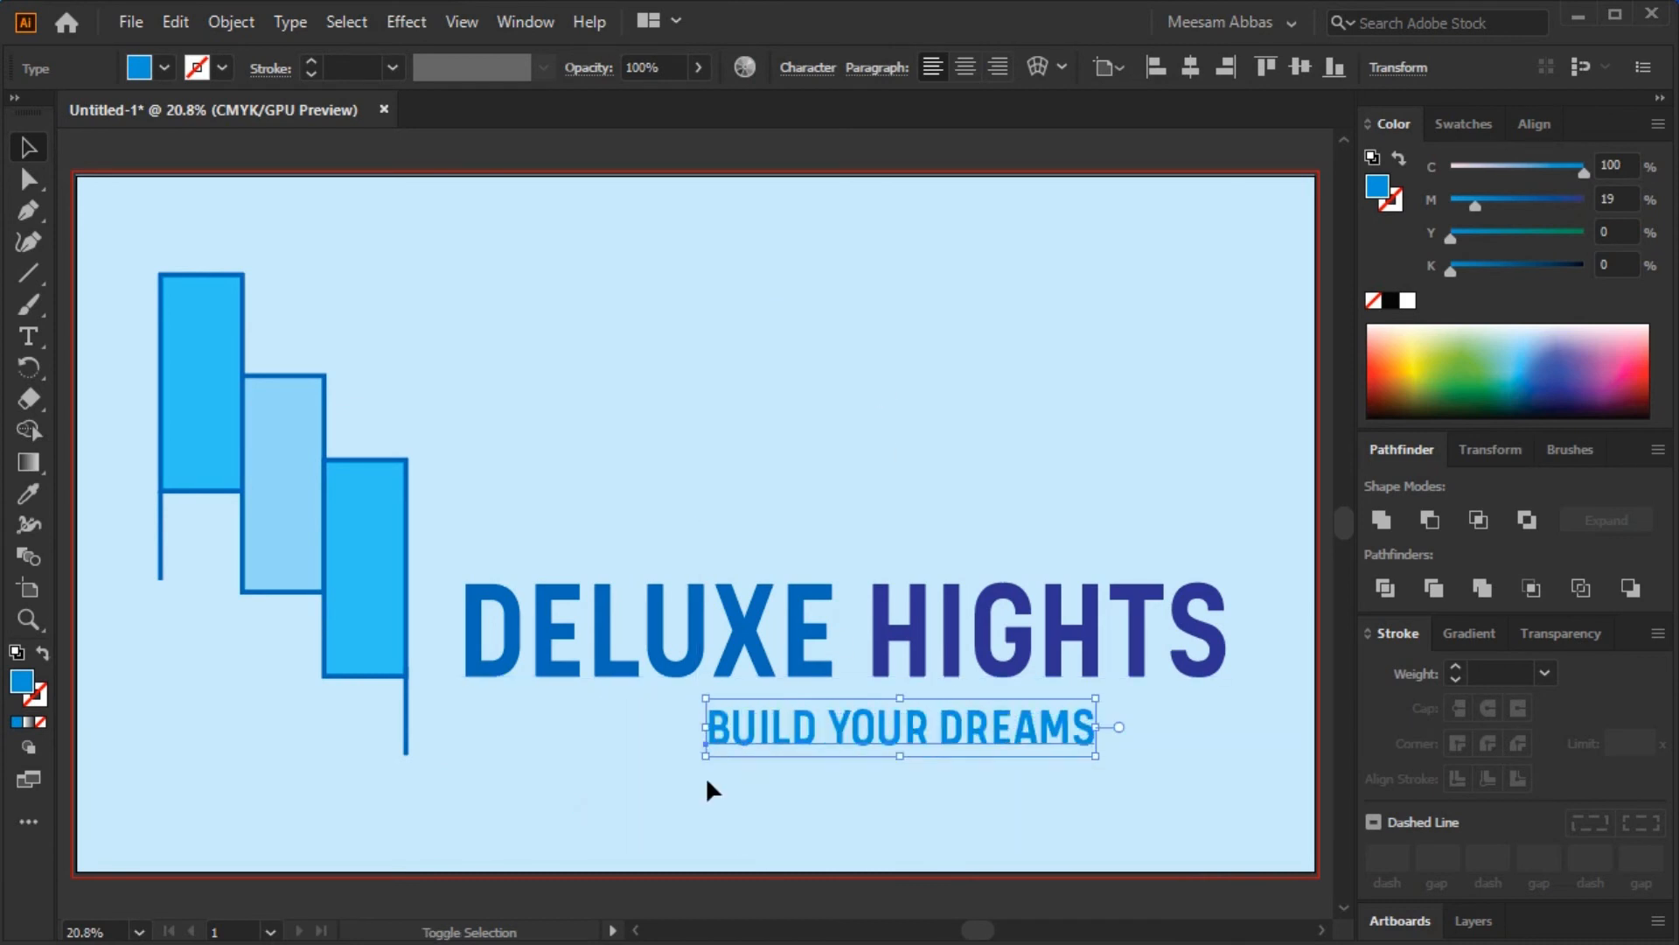
# - Set the font style of the BUILD YOUR DREAMS tagline to Thin
pyautogui.doubleClick(957, 712)
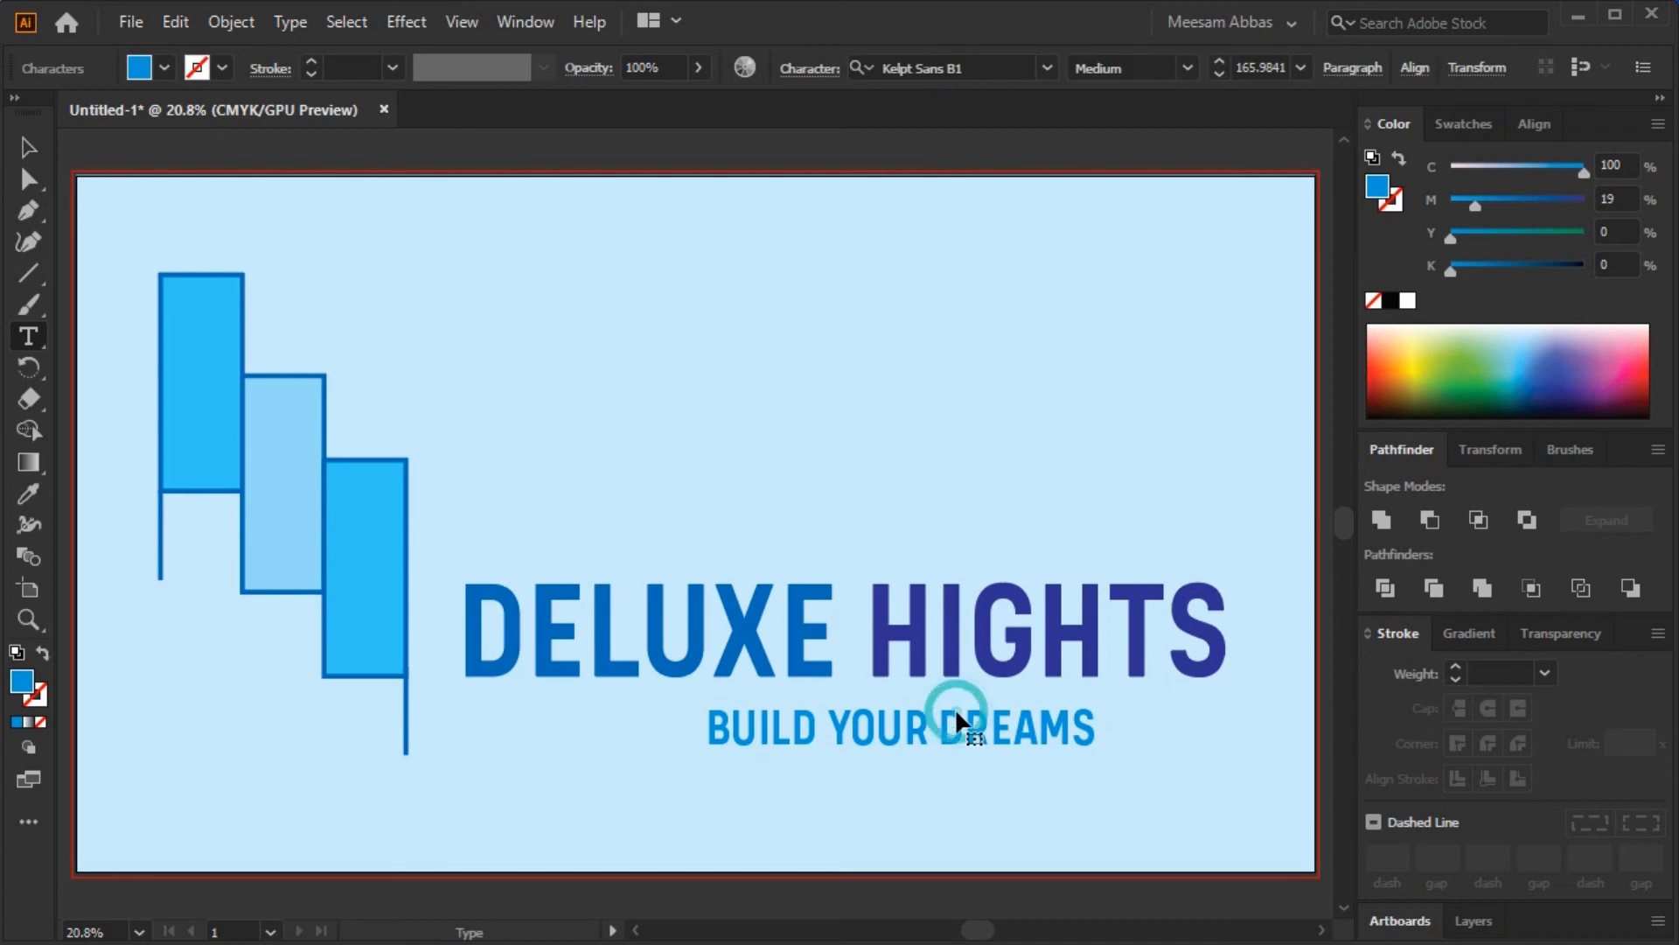
pyautogui.hotkey('ctrl', 'a')
pyautogui.click(1186, 68)
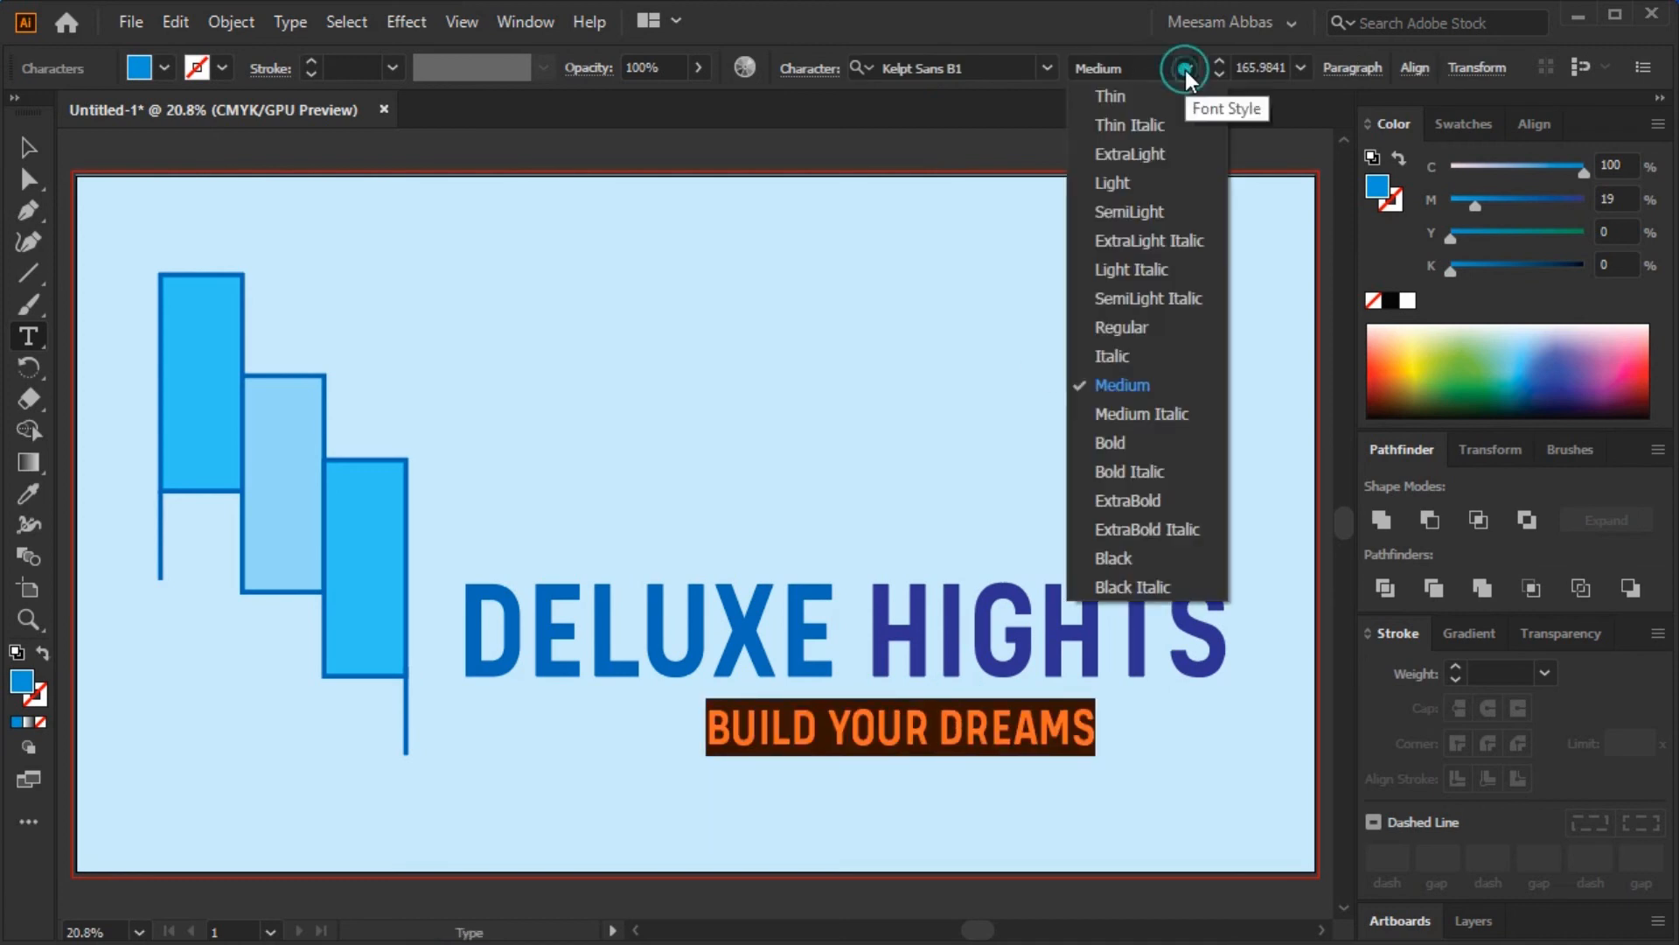
pyautogui.click(1170, 104)
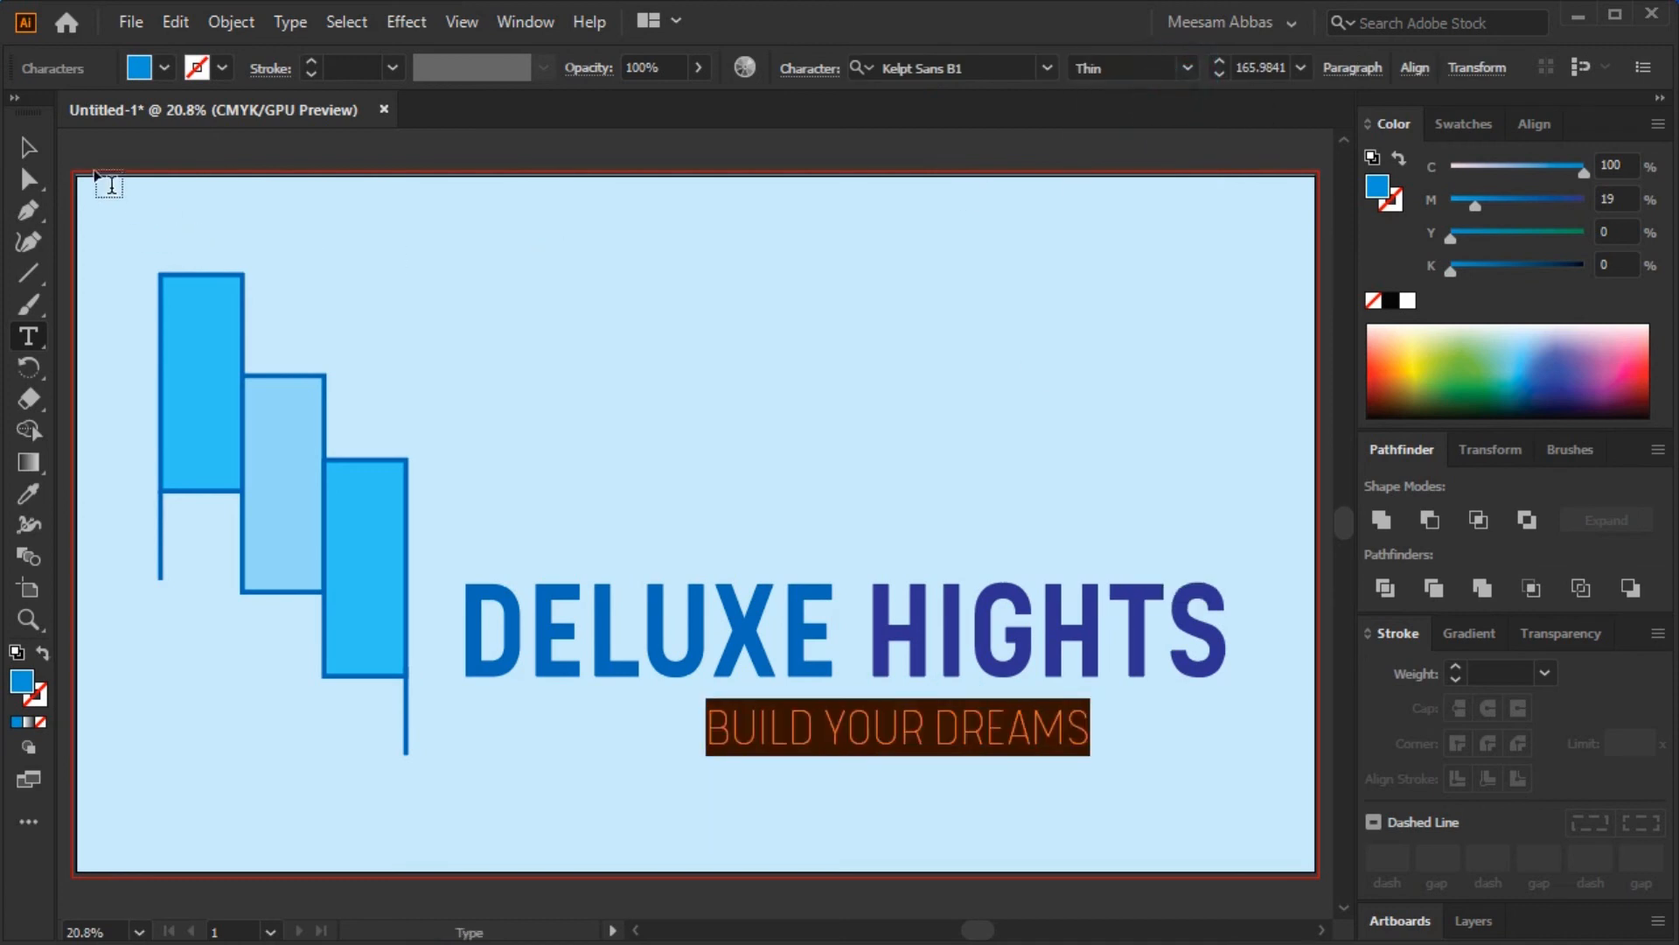
pyautogui.click(30, 154)
pyautogui.click(660, 301)
# - Set the font style of the BUILD YOUR DREAMS tagline to Light
pyautogui.click(965, 699)
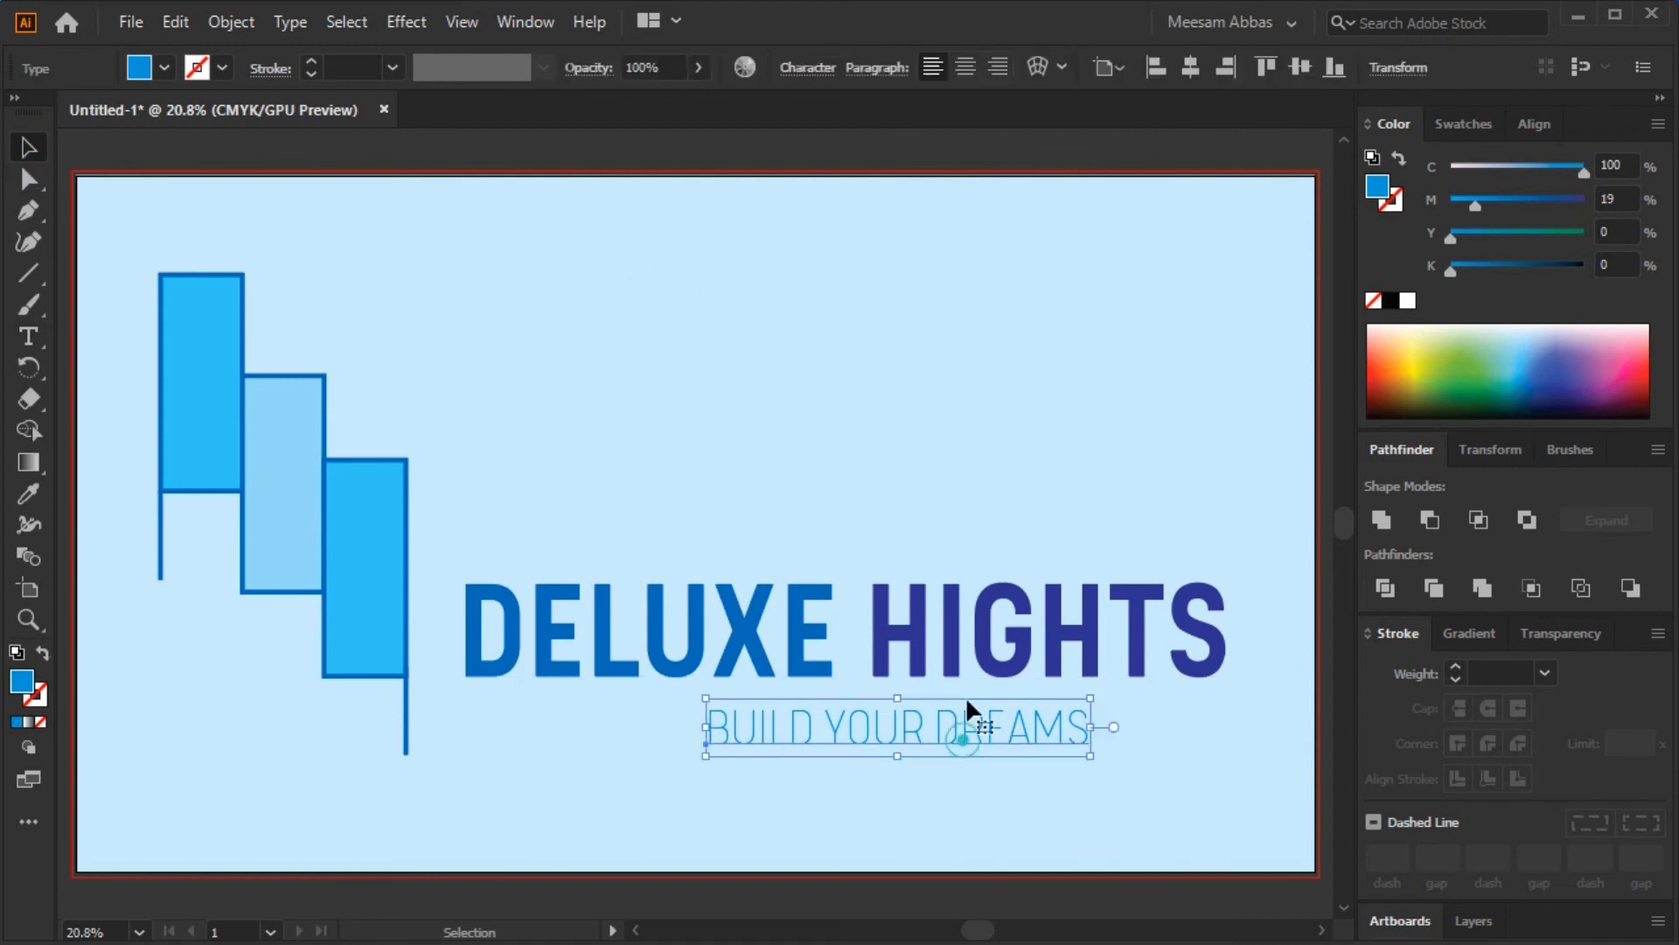
pyautogui.doubleClick(997, 735)
pyautogui.hotkey('ctrl', 'a')
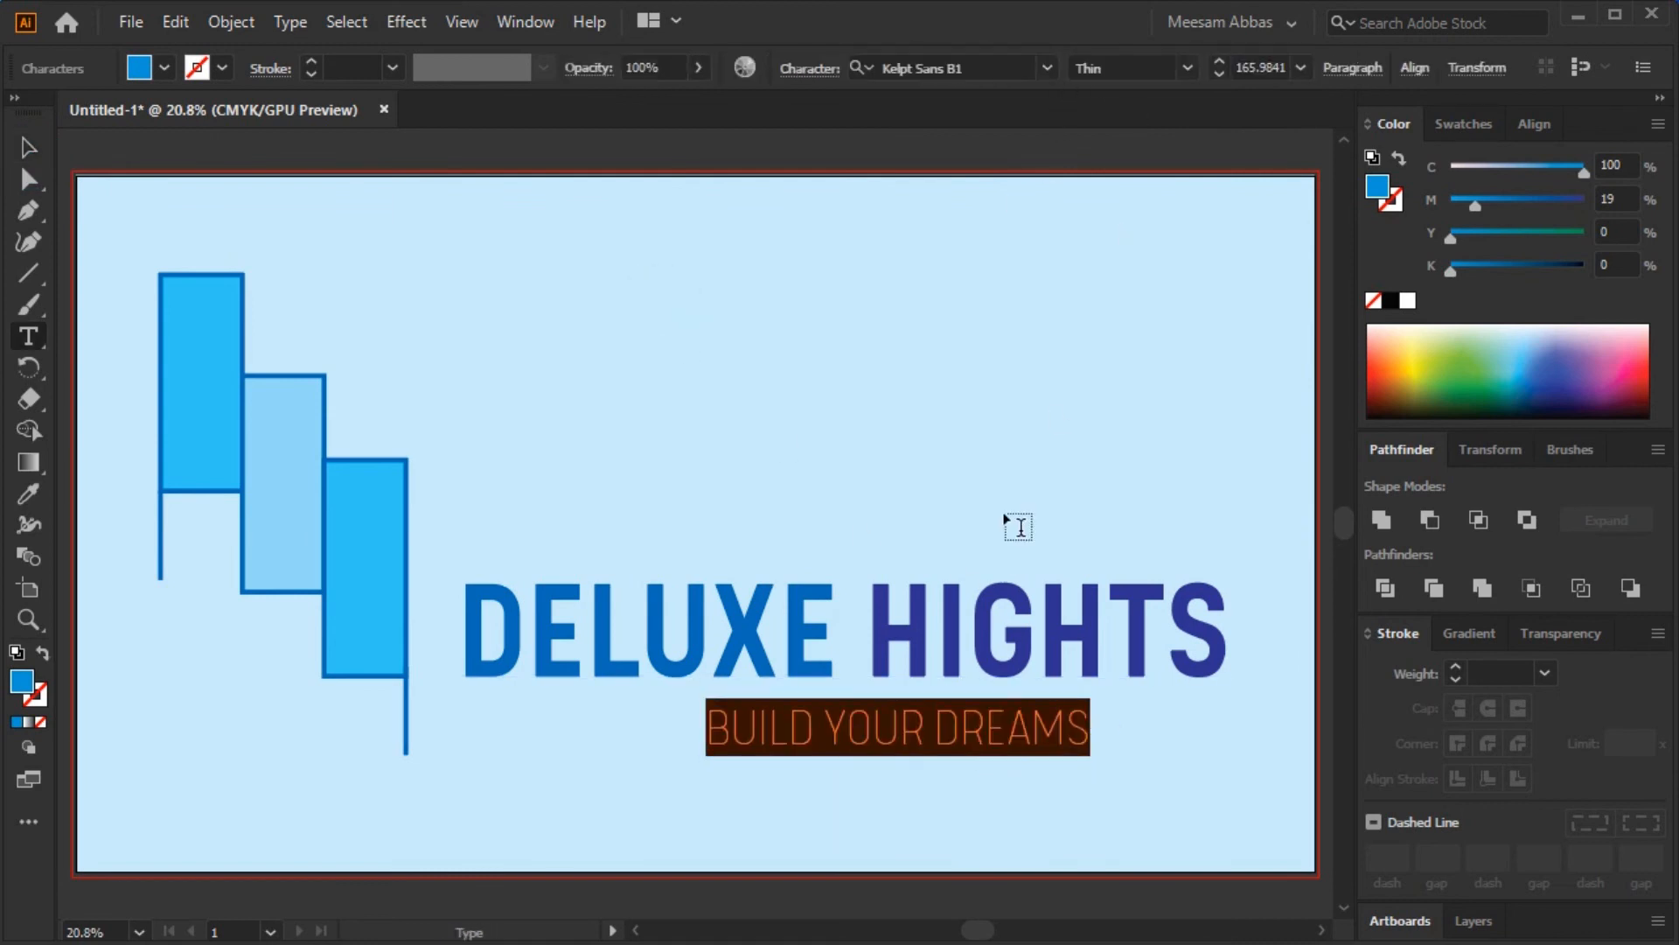
pyautogui.click(1188, 70)
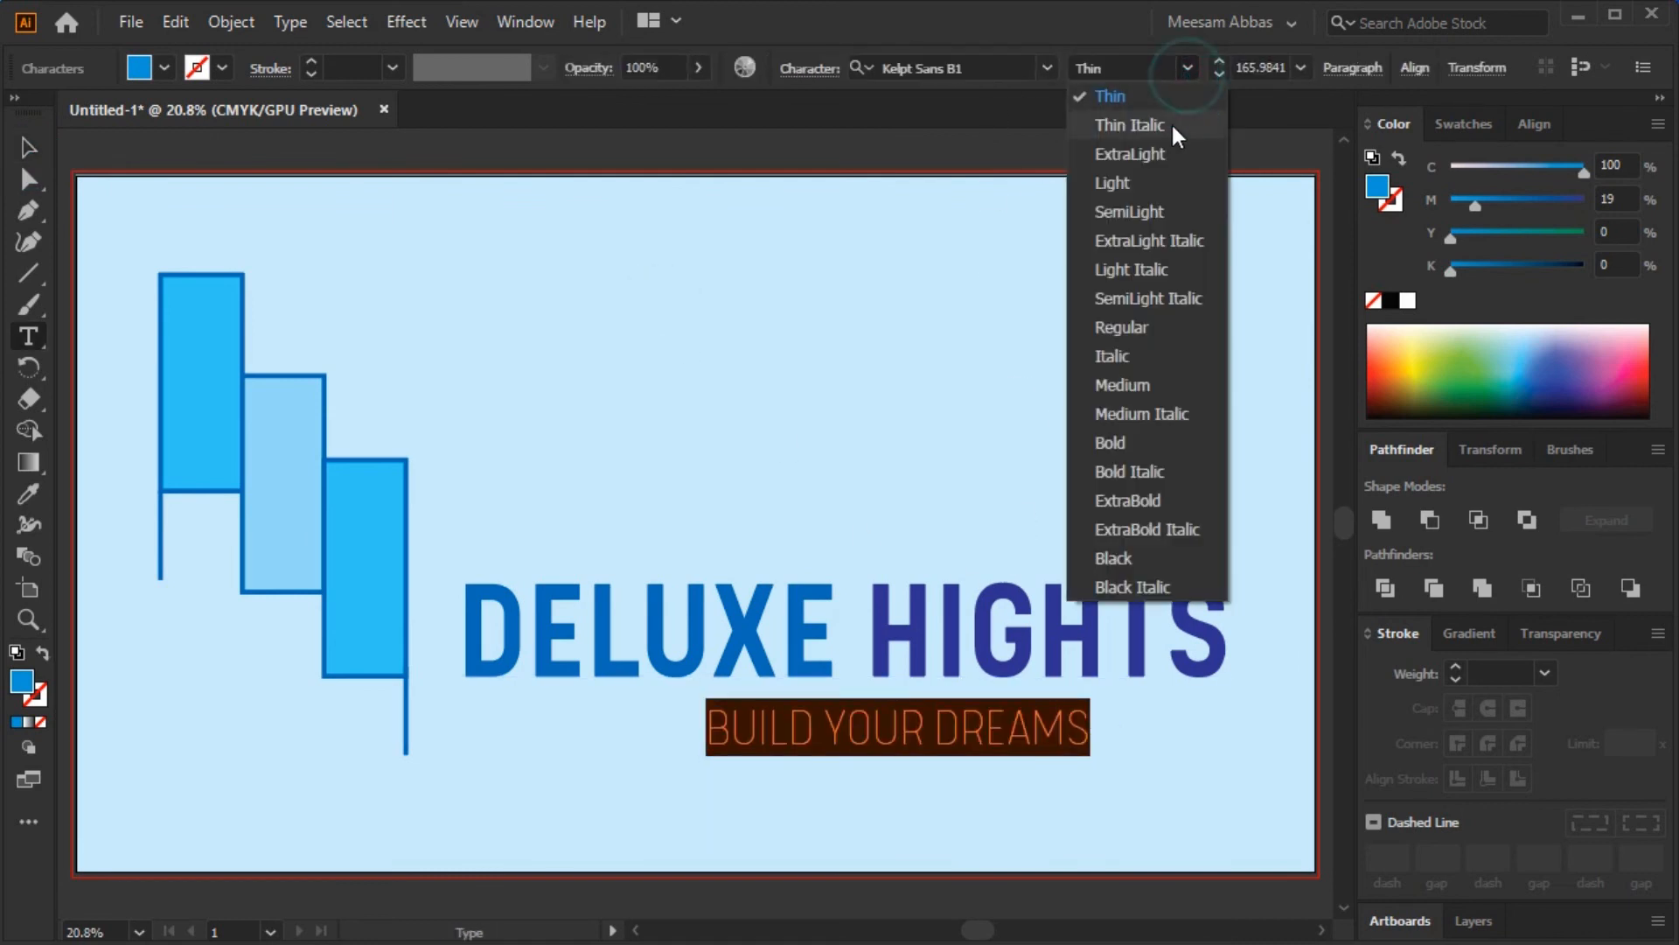
pyautogui.click(1157, 180)
pyautogui.click(29, 151)
pyautogui.click(731, 434)
# - Align the BUILD YOUR DREAMS tagline to the right edge of the DELUXE HIGHTS wordmark
pyautogui.click(888, 732)
pyautogui.keyDown('shift'); pyautogui.click(1087, 658); pyautogui.keyUp('shift')
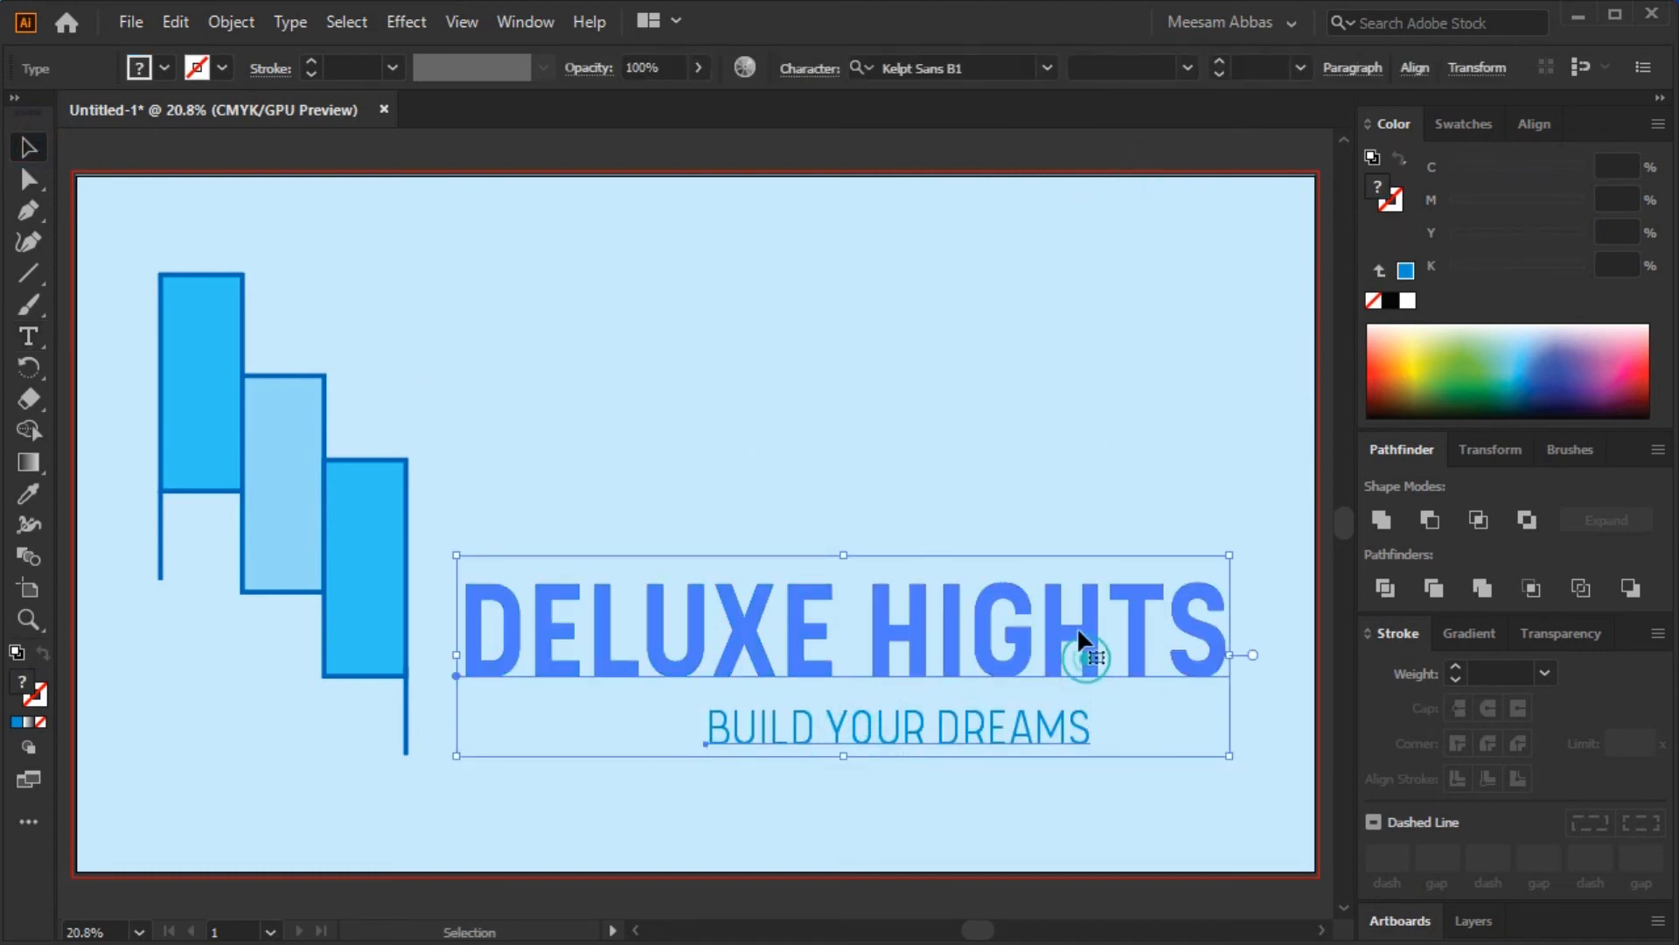
pyautogui.click(1415, 67)
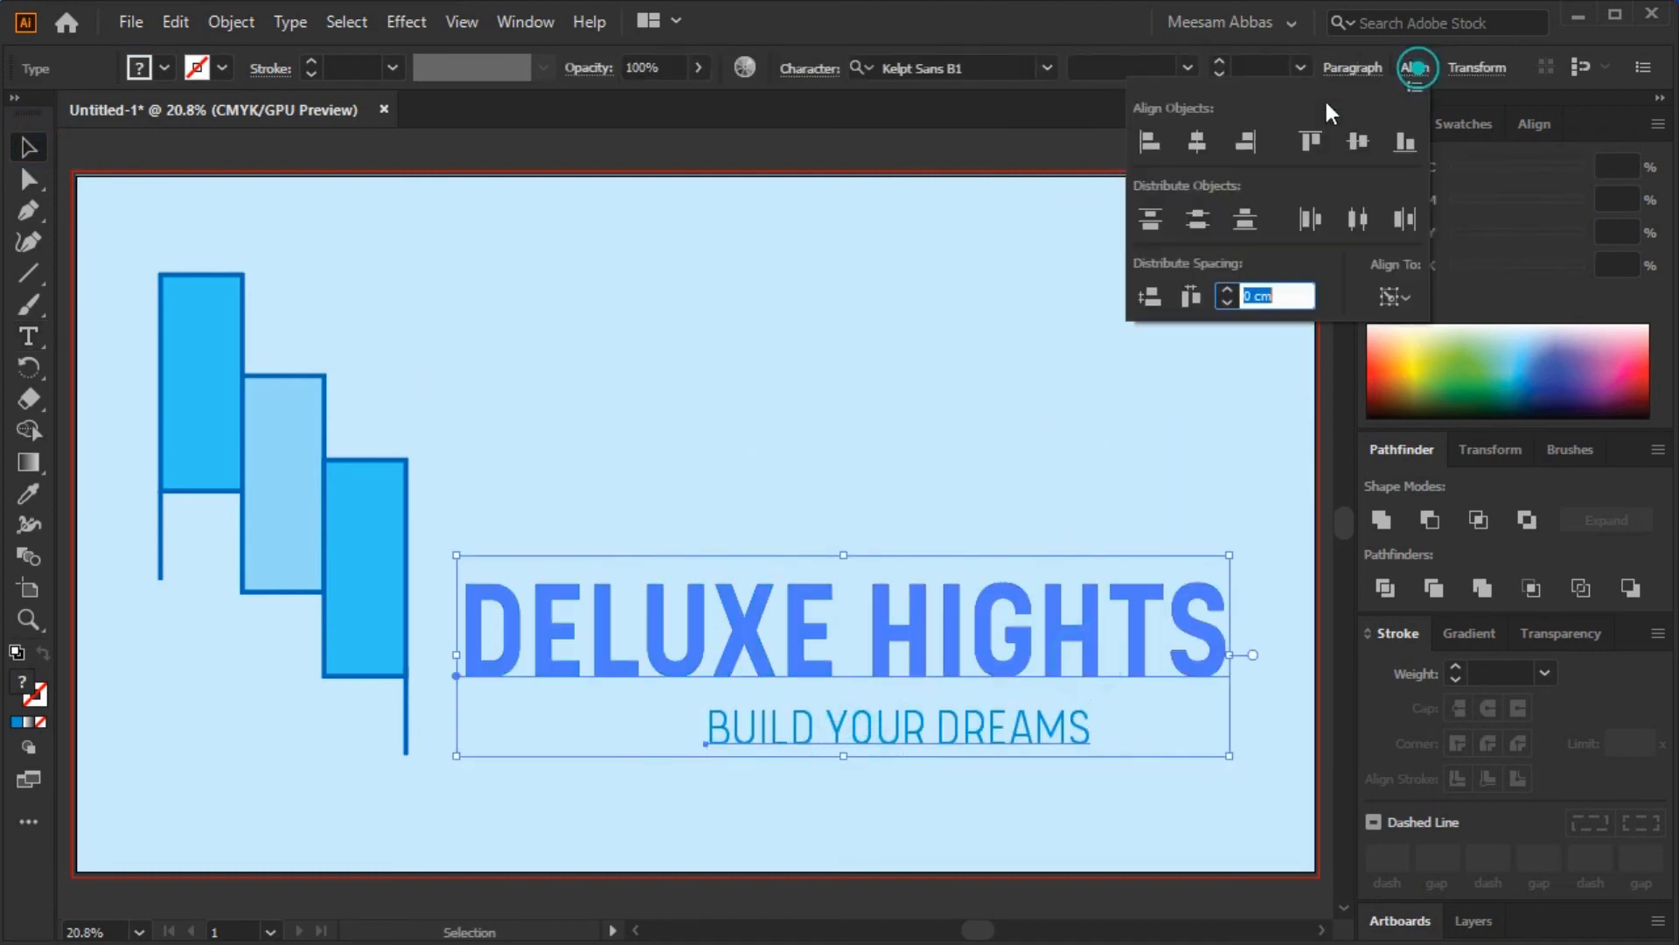
pyautogui.click(1248, 140)
pyautogui.click(857, 298)
pyautogui.click(855, 298)
# - Nudge the tagline under HIGHTS and scale it down proportionally so it spans the width of that word
pyautogui.moveTo(952, 454); pyautogui.dragTo(568, 349)
pyautogui.press('z')
pyautogui.moveTo(566, 588); pyautogui.dragTo(749, 810)
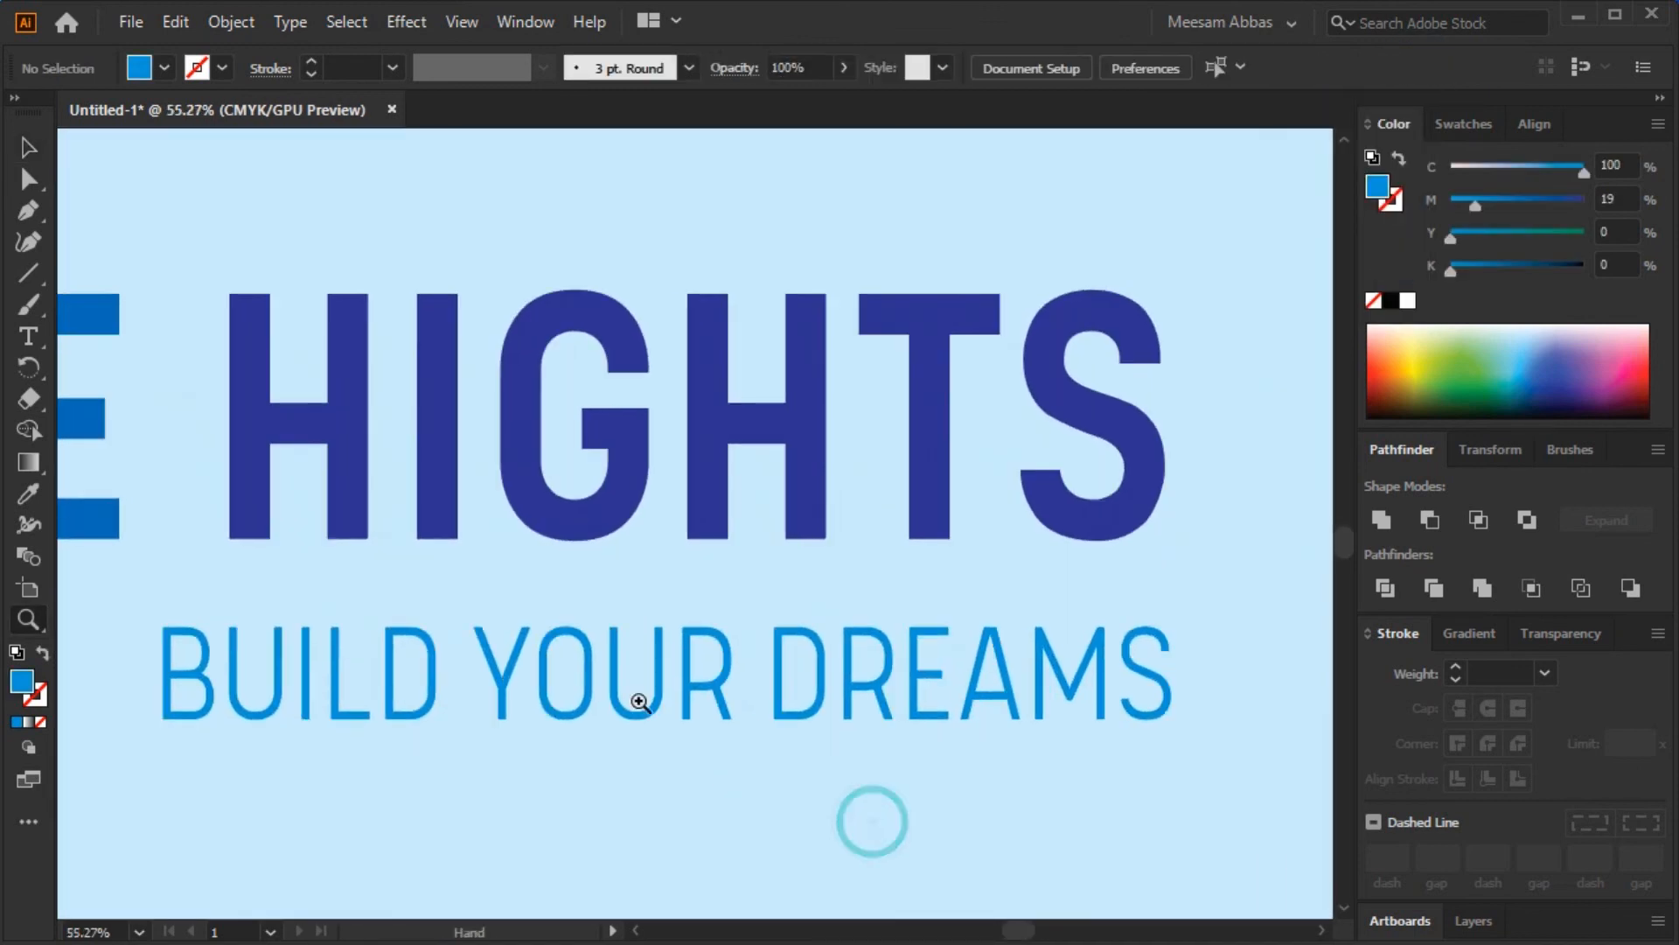
pyautogui.click(27, 151)
pyautogui.moveTo(1081, 686); pyautogui.dragTo(1066, 687)
pyautogui.moveTo(133, 752); pyautogui.dragTo(219, 737)
pyautogui.click(229, 847)
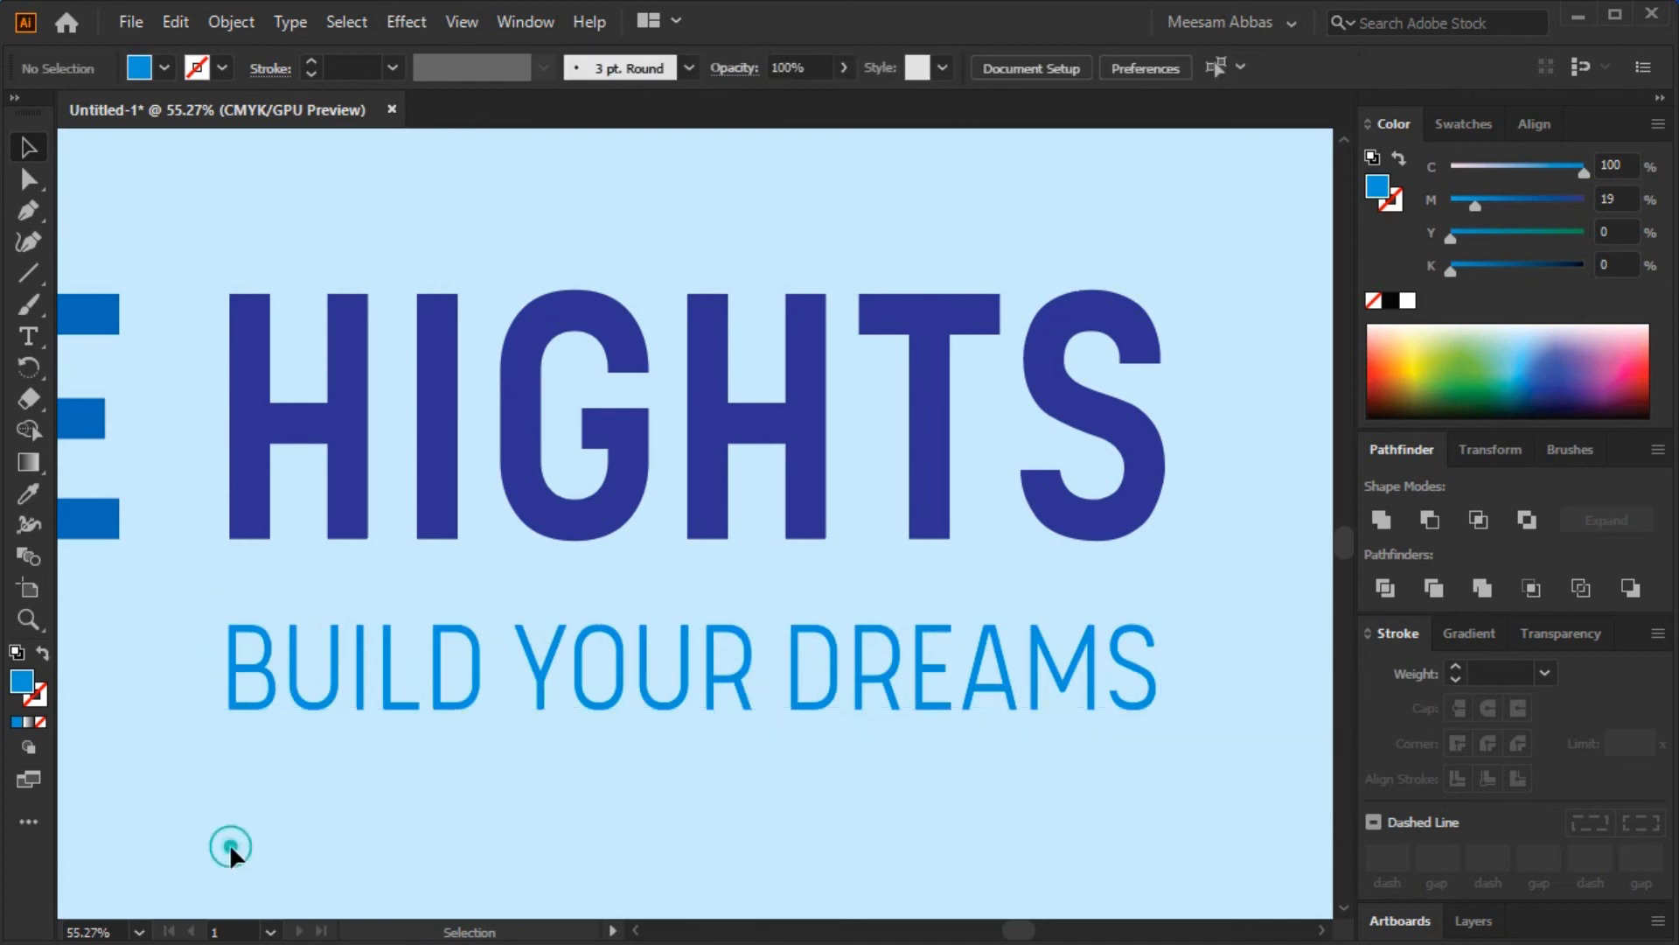
# - Duplicate the stepped-rectangle mark and place the copy over the artboard's upper-right area
pyautogui.hotkey('ctrl', '0')
pyautogui.click(559, 451)
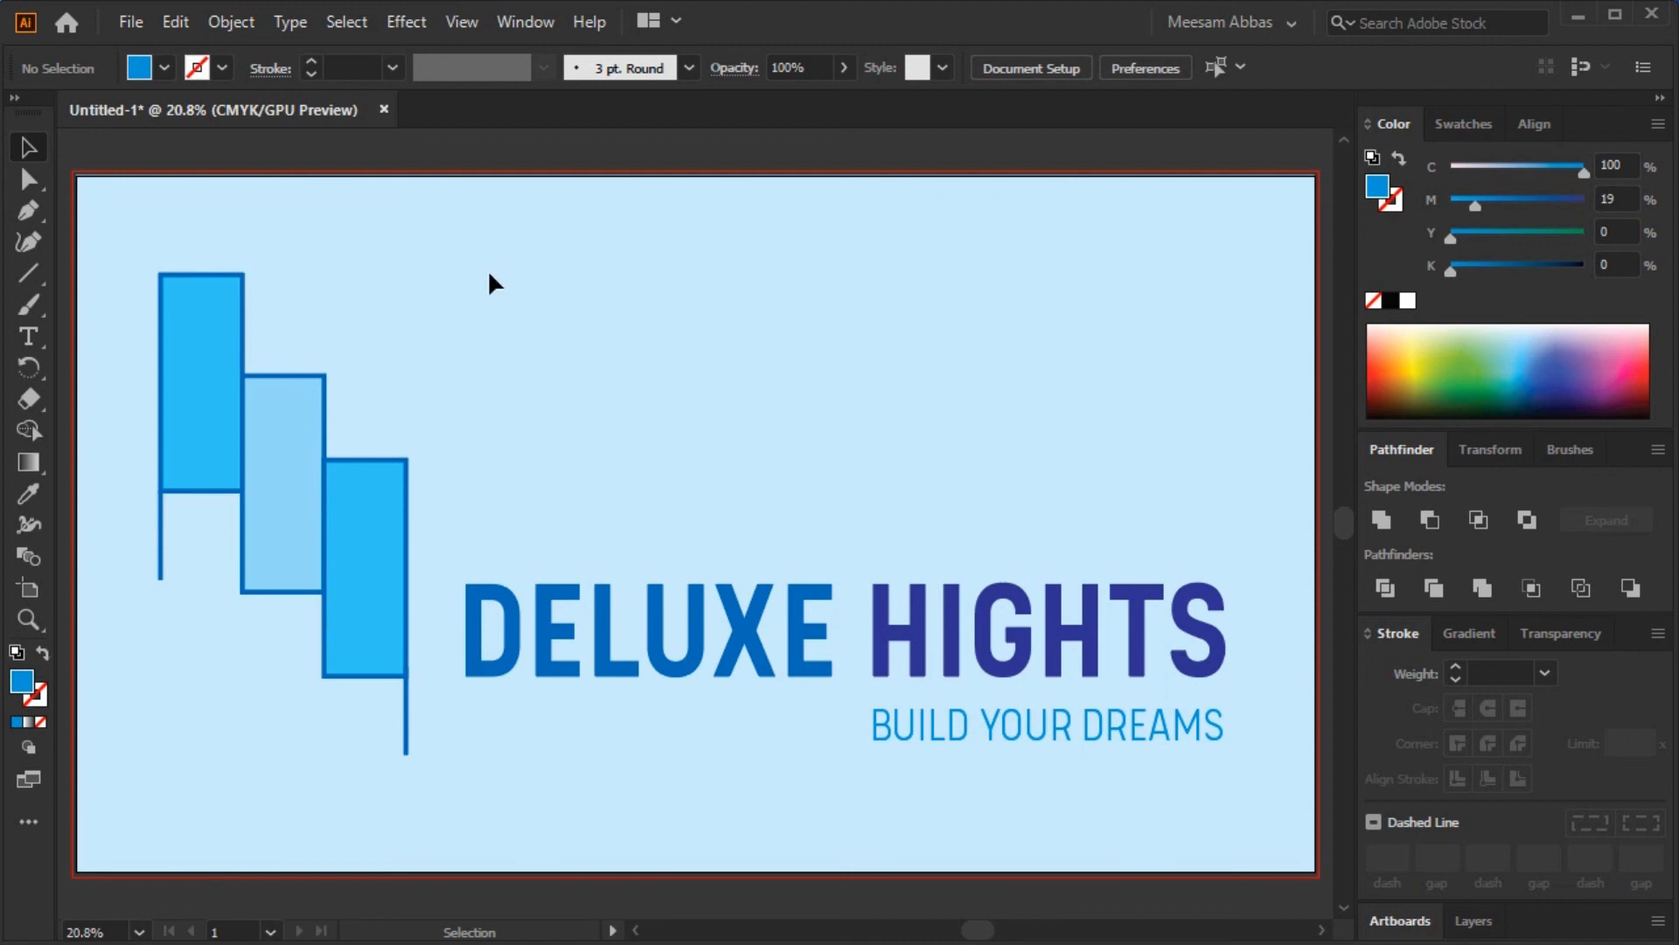
pyautogui.moveTo(411, 298); pyautogui.dragTo(149, 642)
pyautogui.moveTo(264, 524); pyautogui.dragTo(1016, 341)
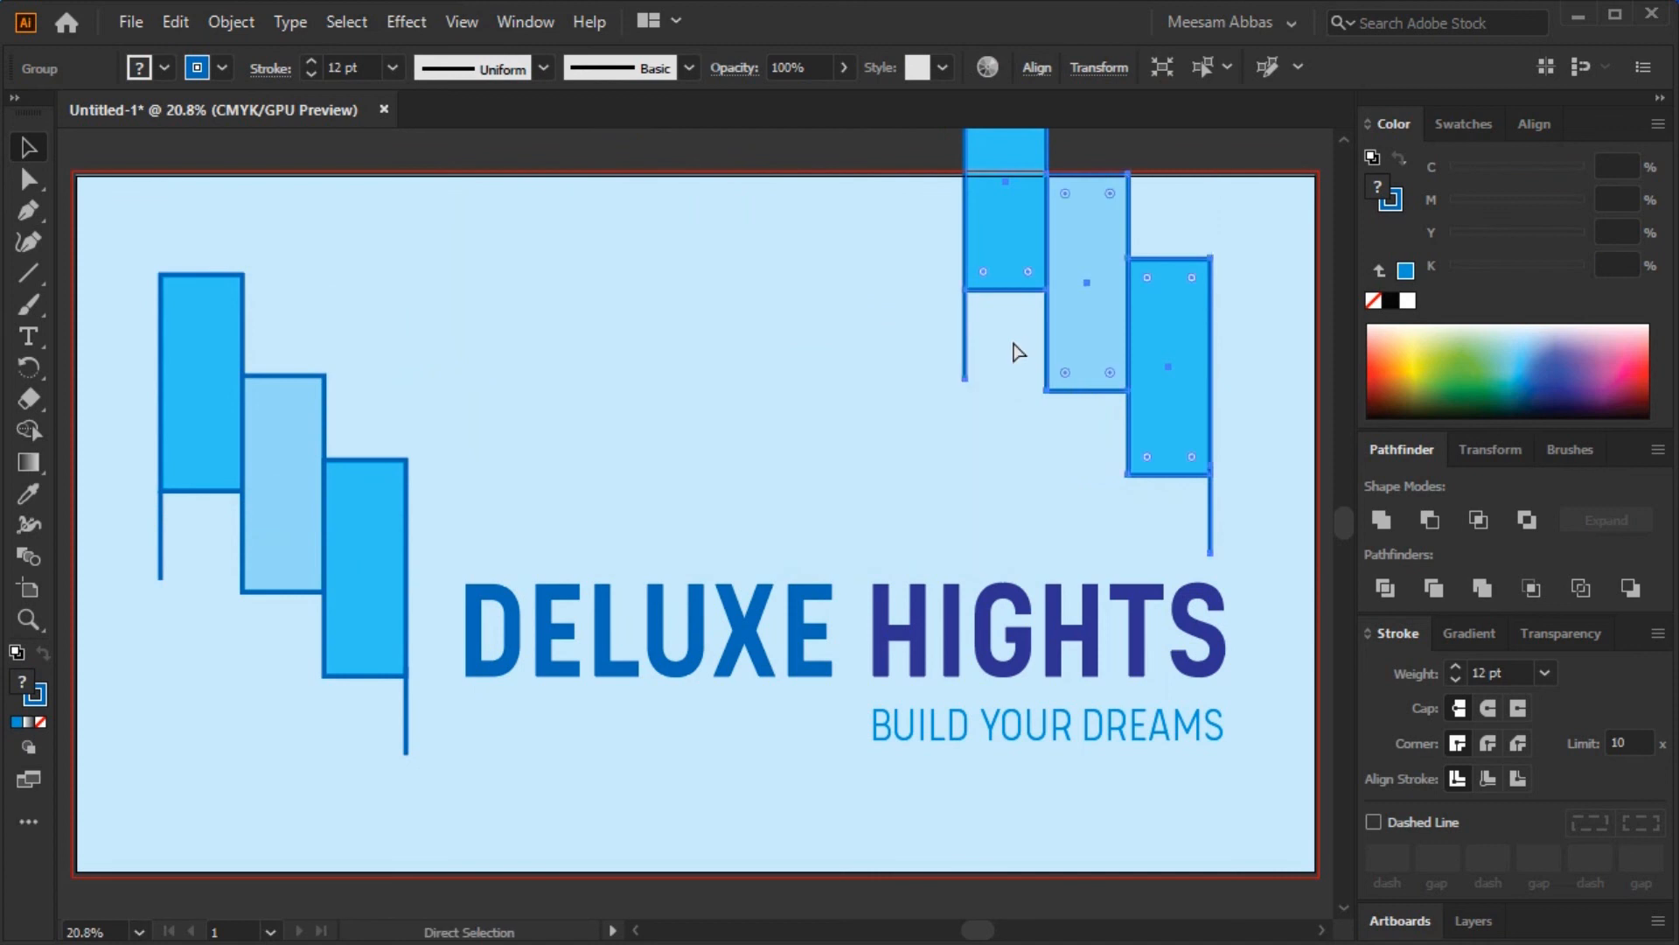
pyautogui.moveTo(914, 434); pyautogui.dragTo(752, 565)
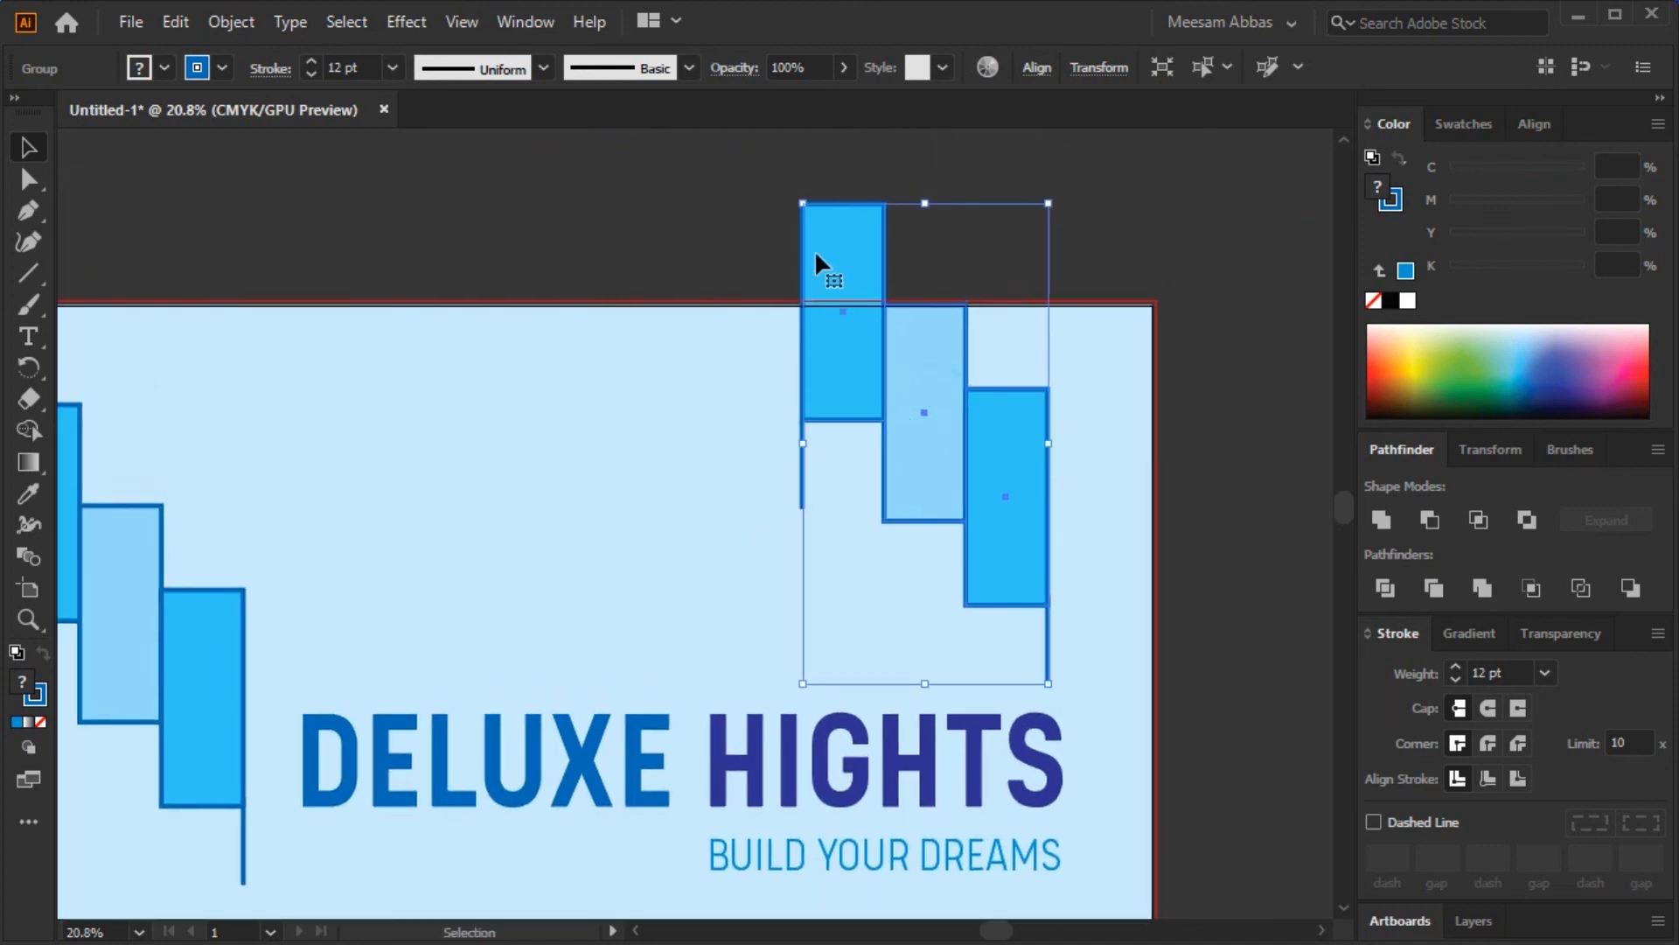
# - Rotate the duplicated mark about 45° counterclockwise and shift it so it overhangs the artboard's upper-right corner
pyautogui.moveTo(787, 197); pyautogui.dragTo(656, 372)
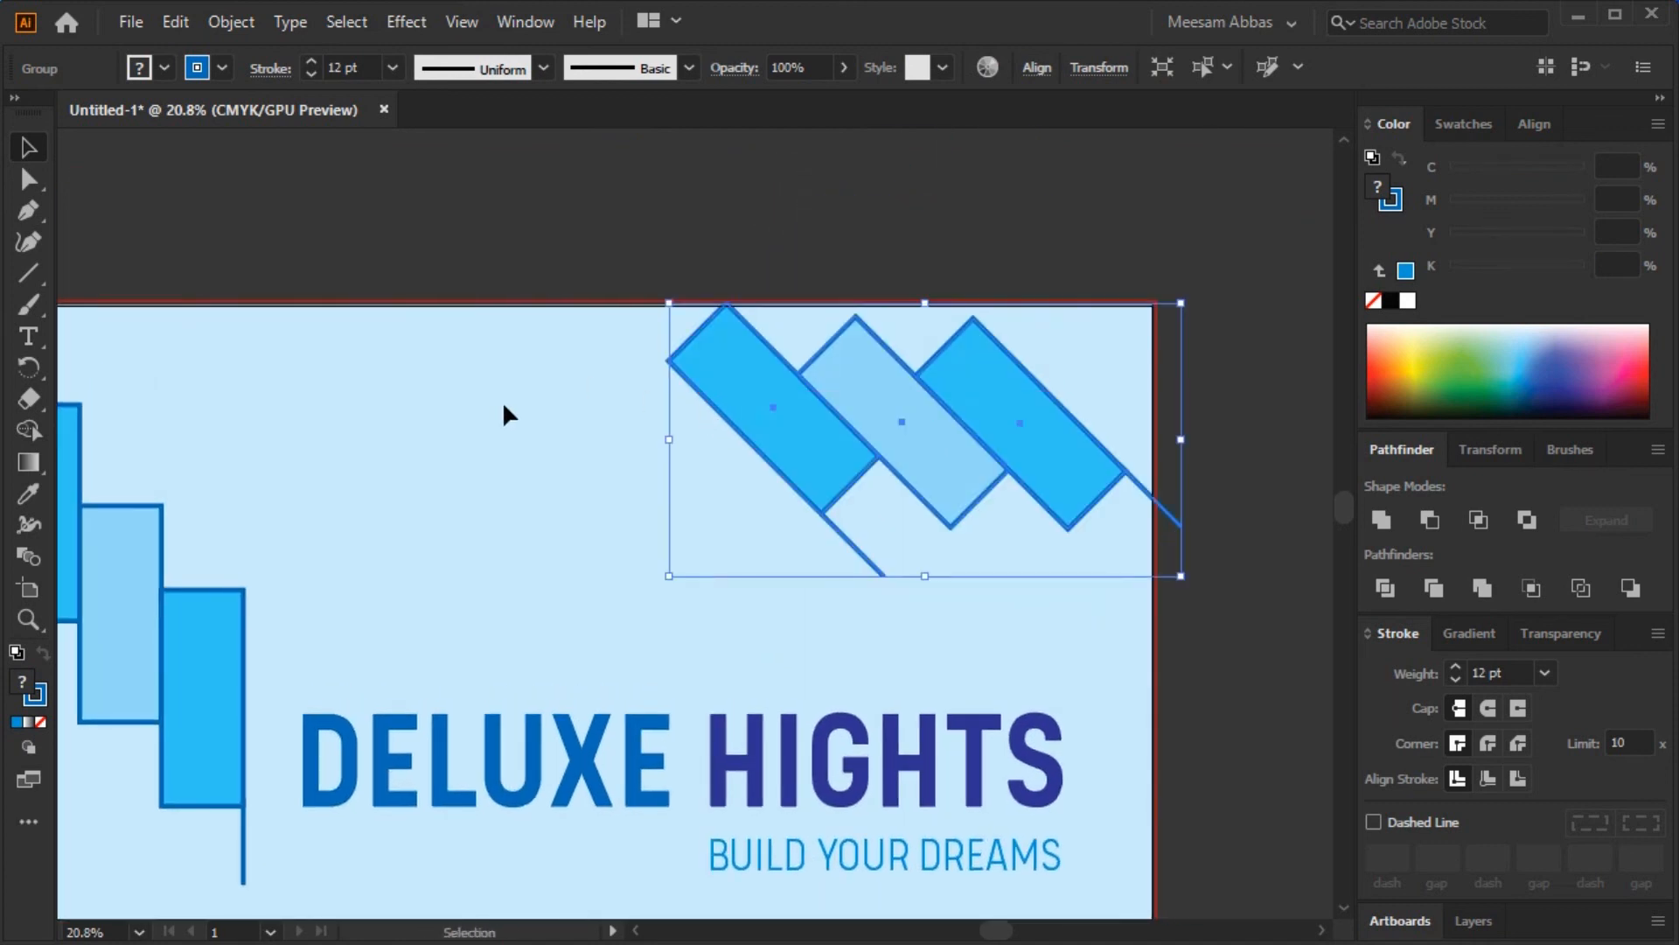
pyautogui.click(472, 417)
pyautogui.moveTo(945, 458); pyautogui.dragTo(1055, 404)
pyautogui.click(920, 221)
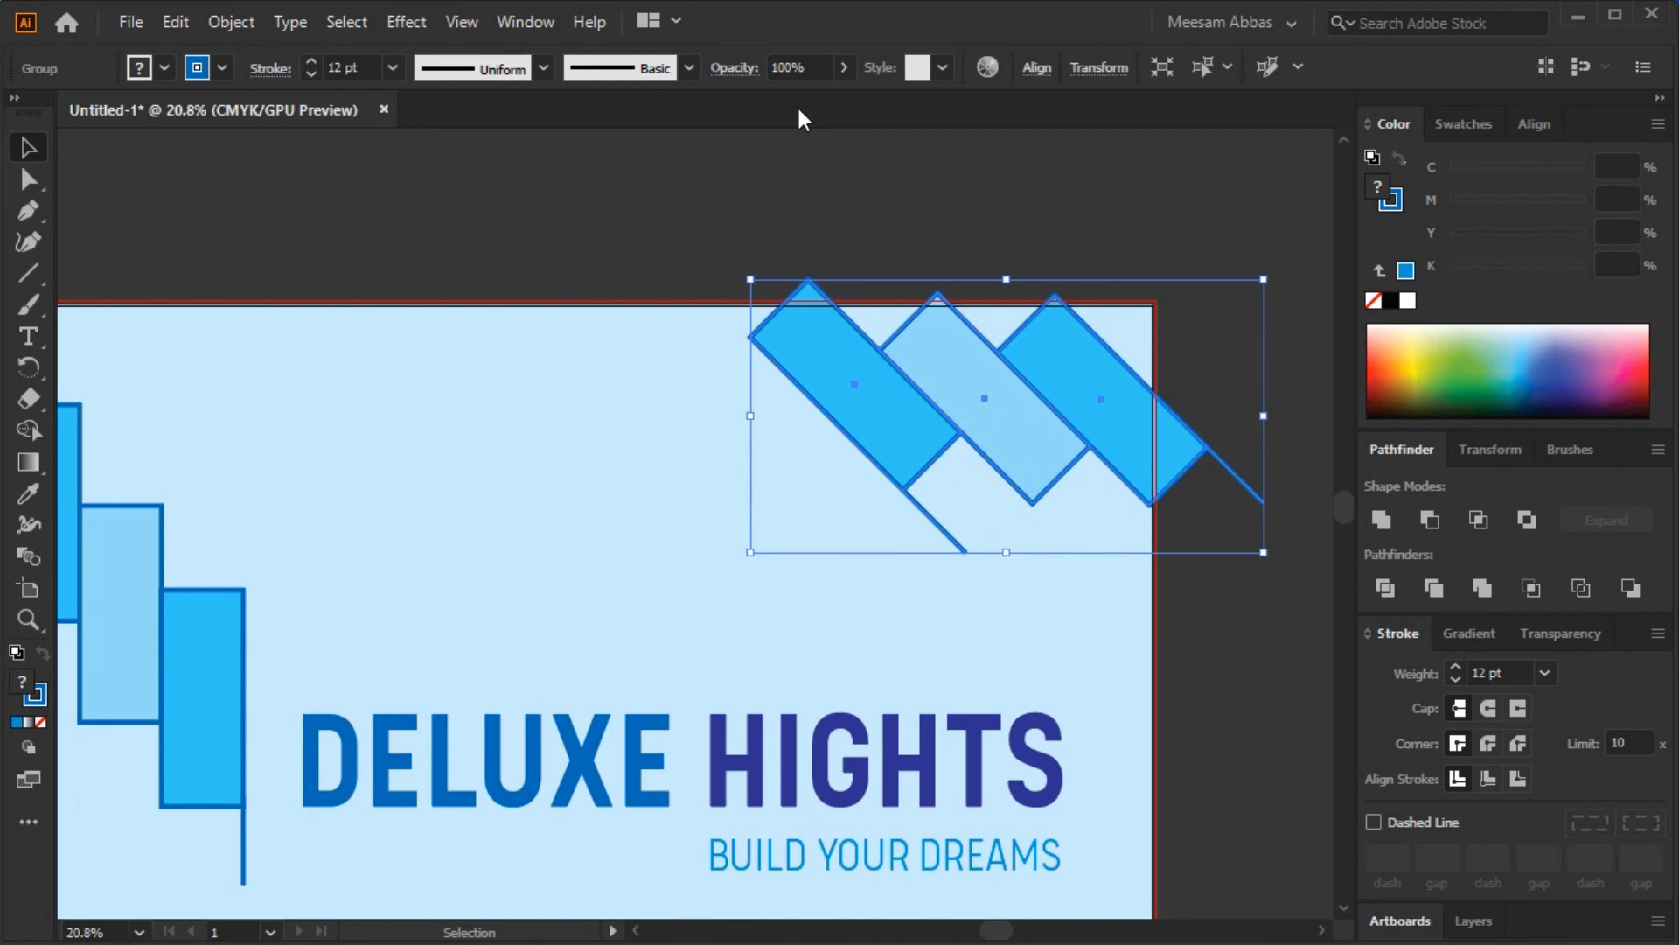
# - Try an opacity of 50% on the rotated mark
pyautogui.click(791, 67)
pyautogui.press('Return')
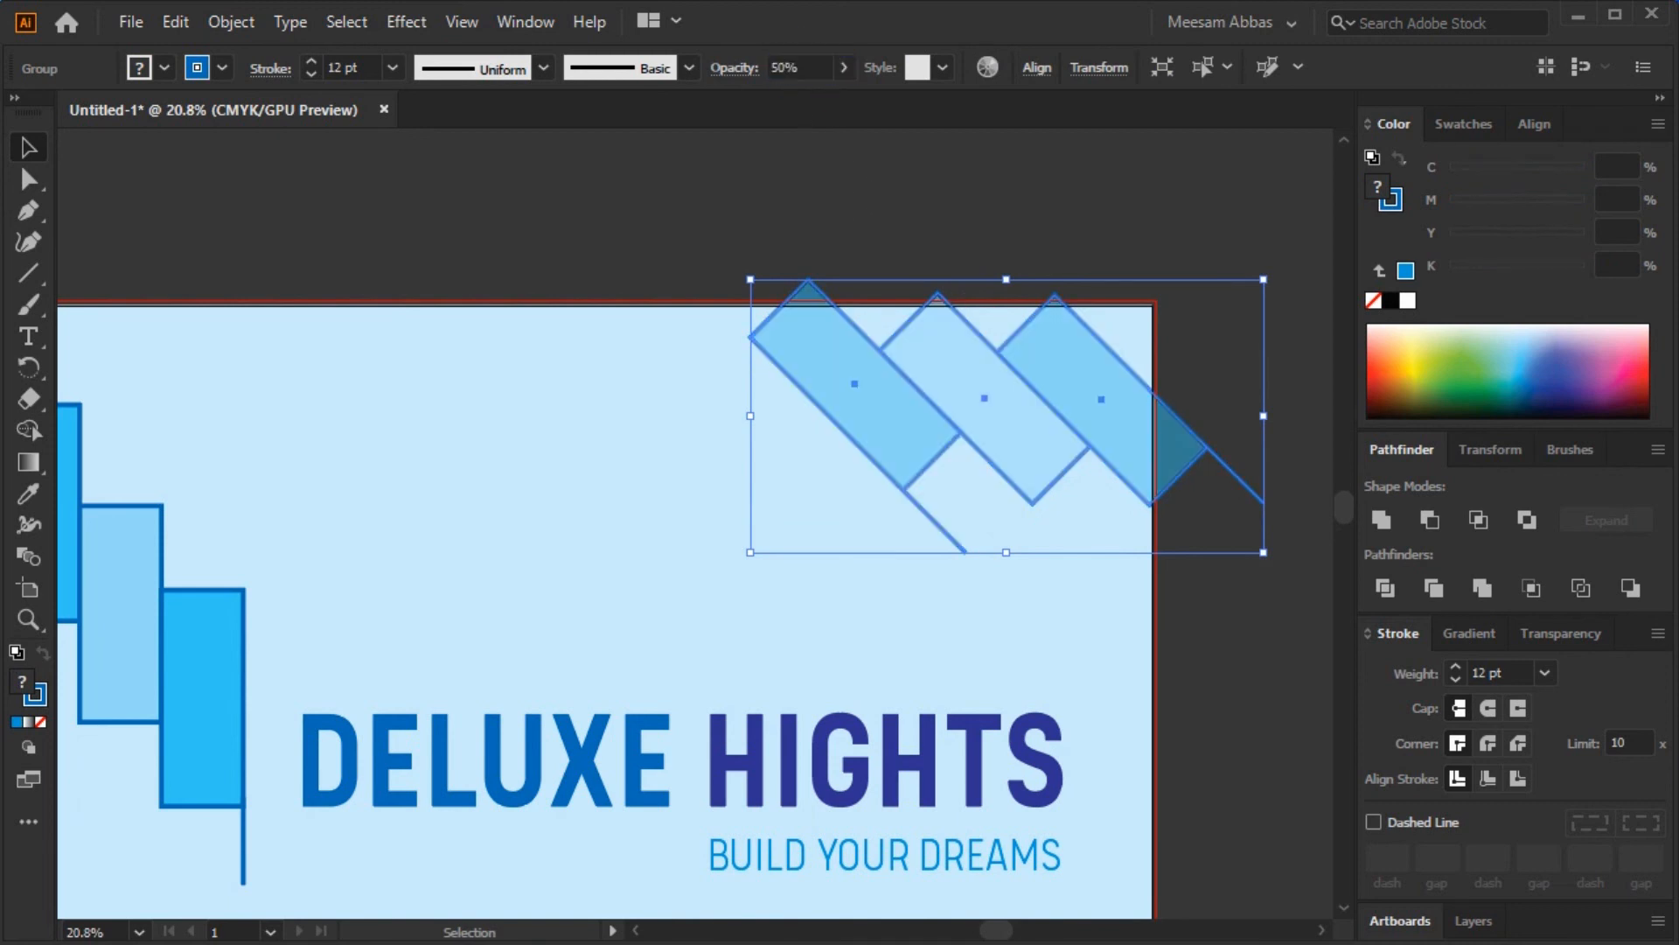
pyautogui.click(586, 225)
# - Set the rotated mark's opacity to 15% and nudge it slightly further up and right over the corner
pyautogui.click(862, 381)
pyautogui.click(795, 67)
pyautogui.press('Return')
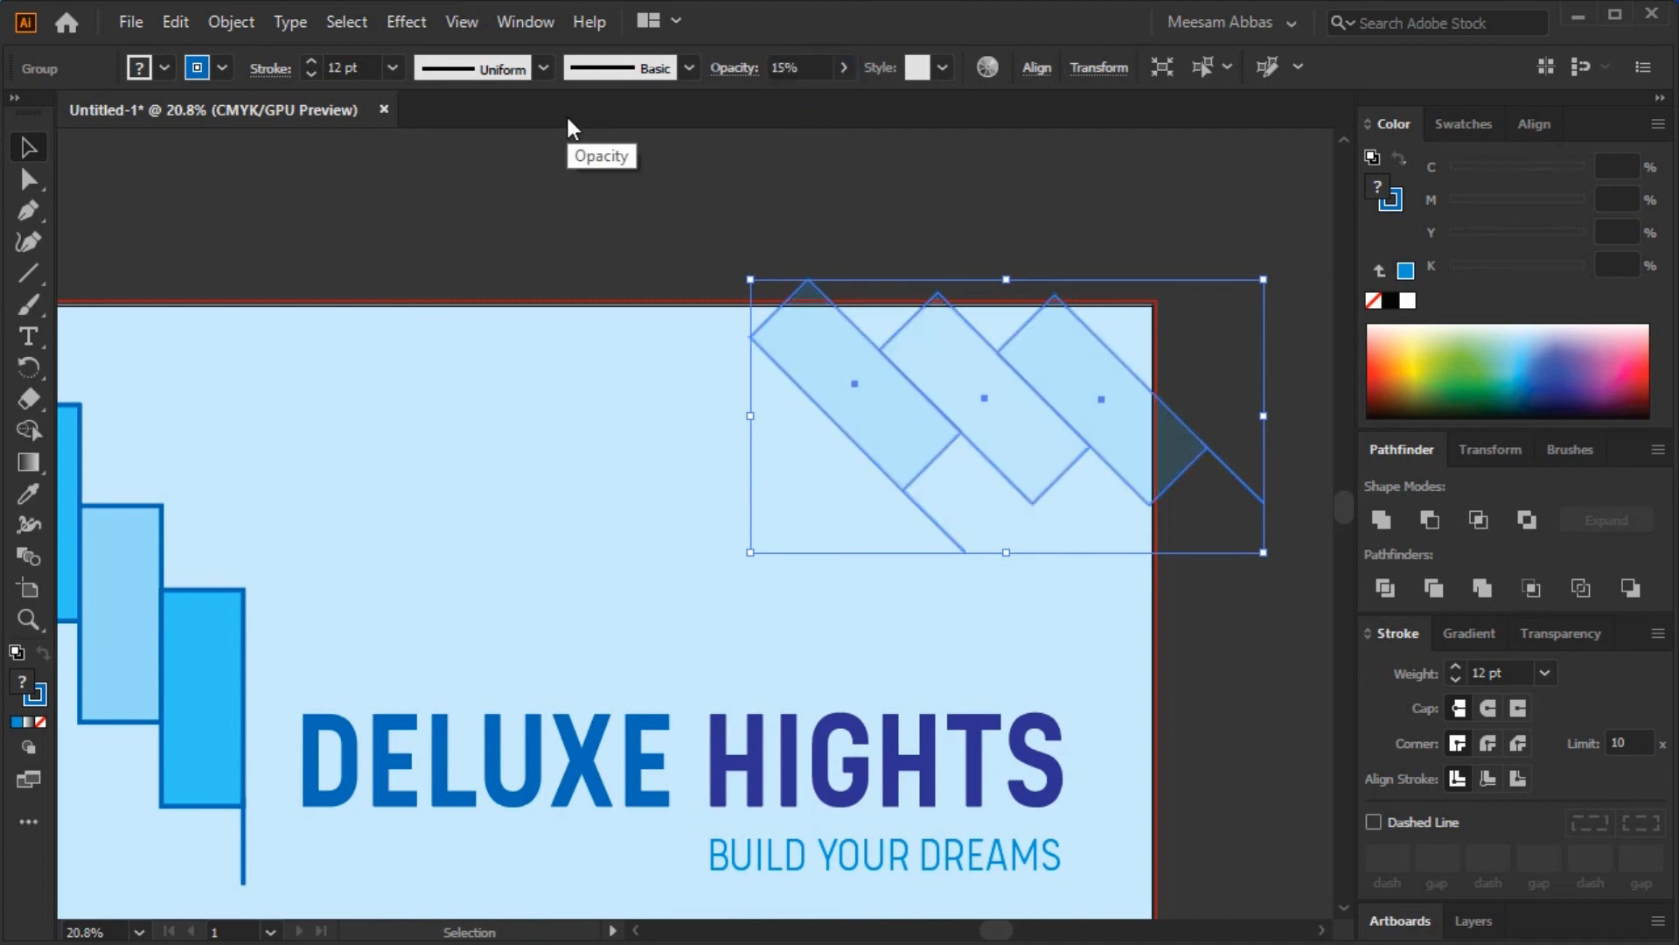
pyautogui.click(712, 244)
pyautogui.moveTo(862, 394); pyautogui.dragTo(971, 401)
pyautogui.click(1184, 674)
pyautogui.click(520, 230)
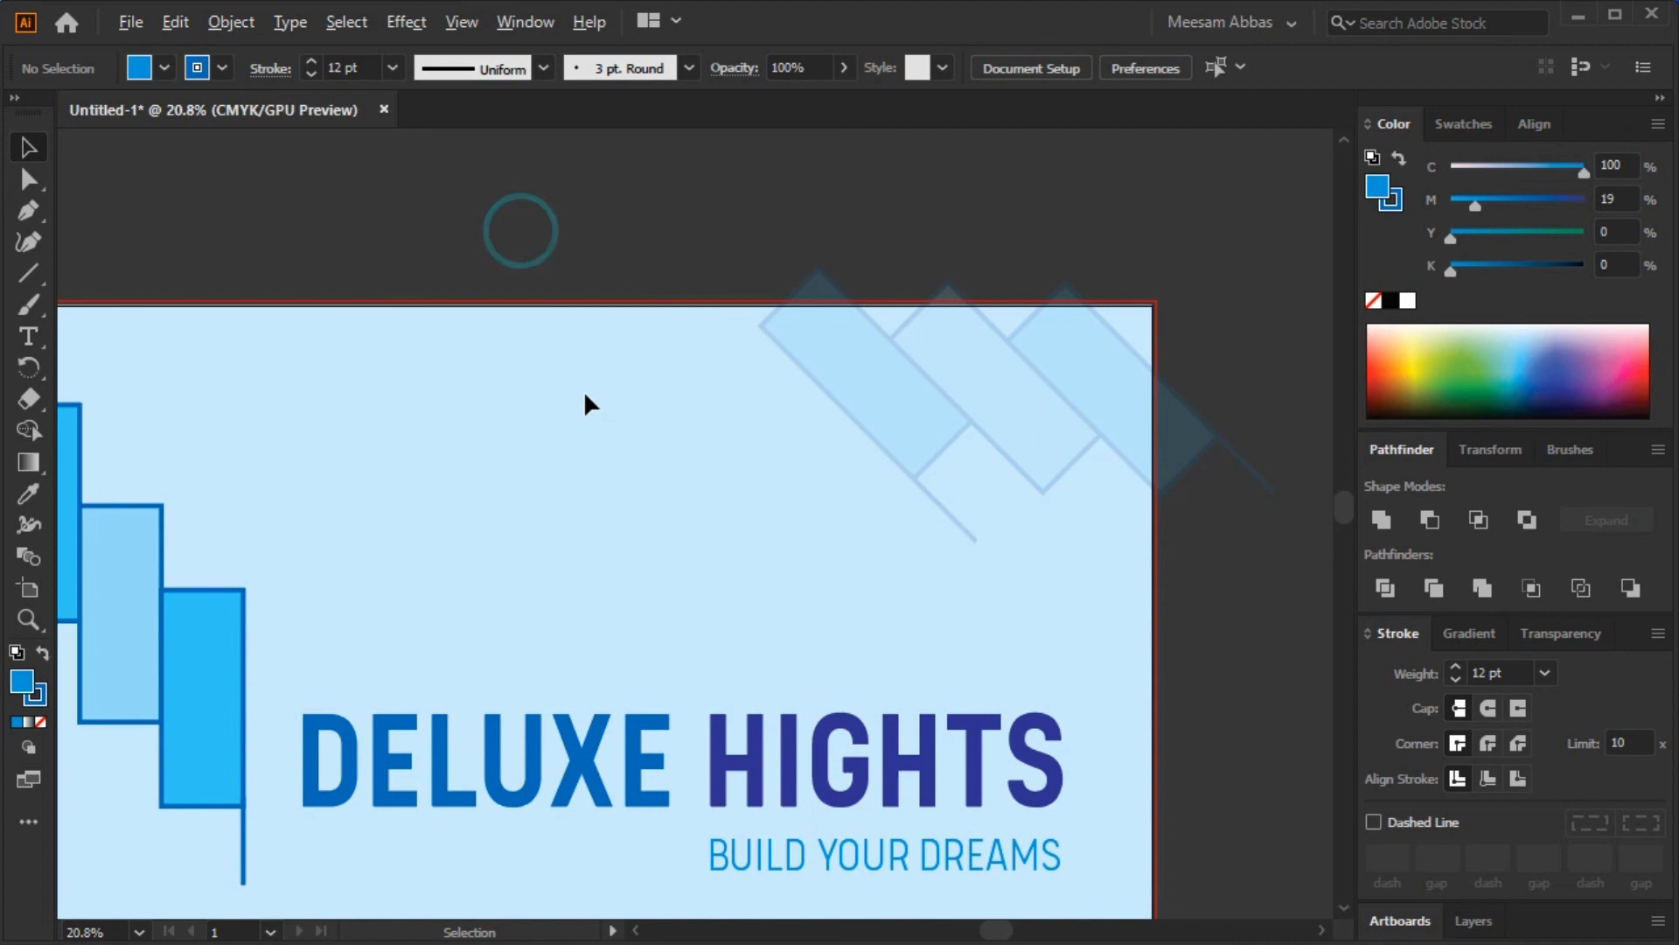
# - Duplicate the light blue background rectangle in place and bring the copy to the front
pyautogui.keyDown('alt'); pyautogui.click(586, 405); pyautogui.keyUp('alt')
pyautogui.click(574, 221)
pyautogui.click(609, 312)
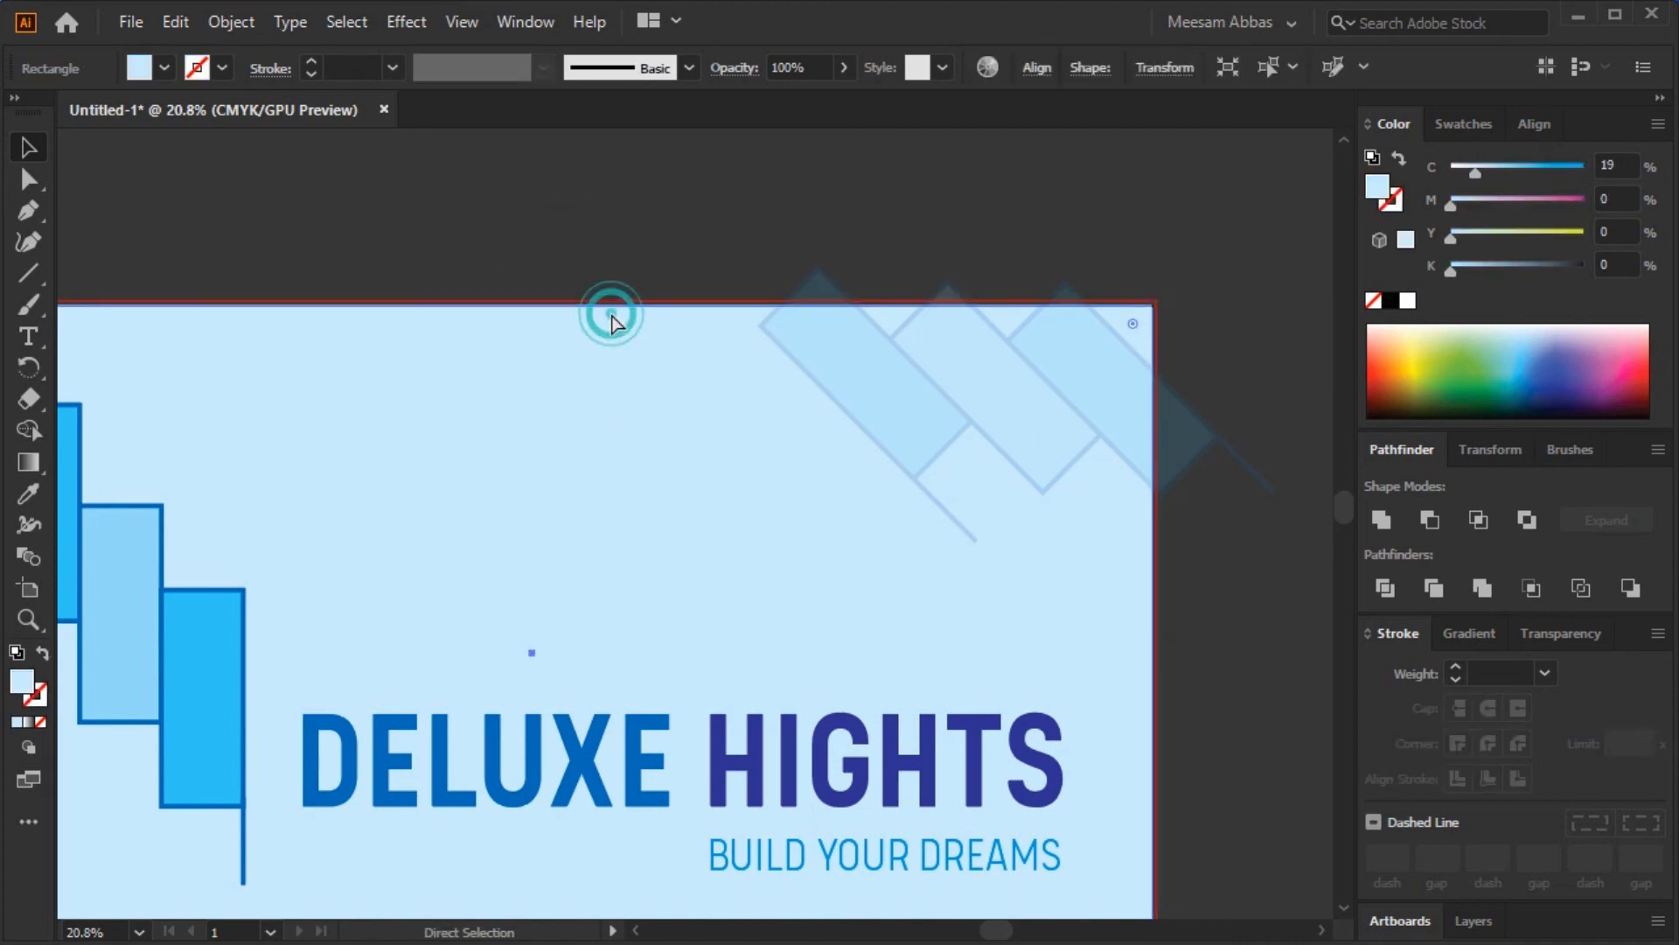
pyautogui.hotkey('ctrl', 'v')
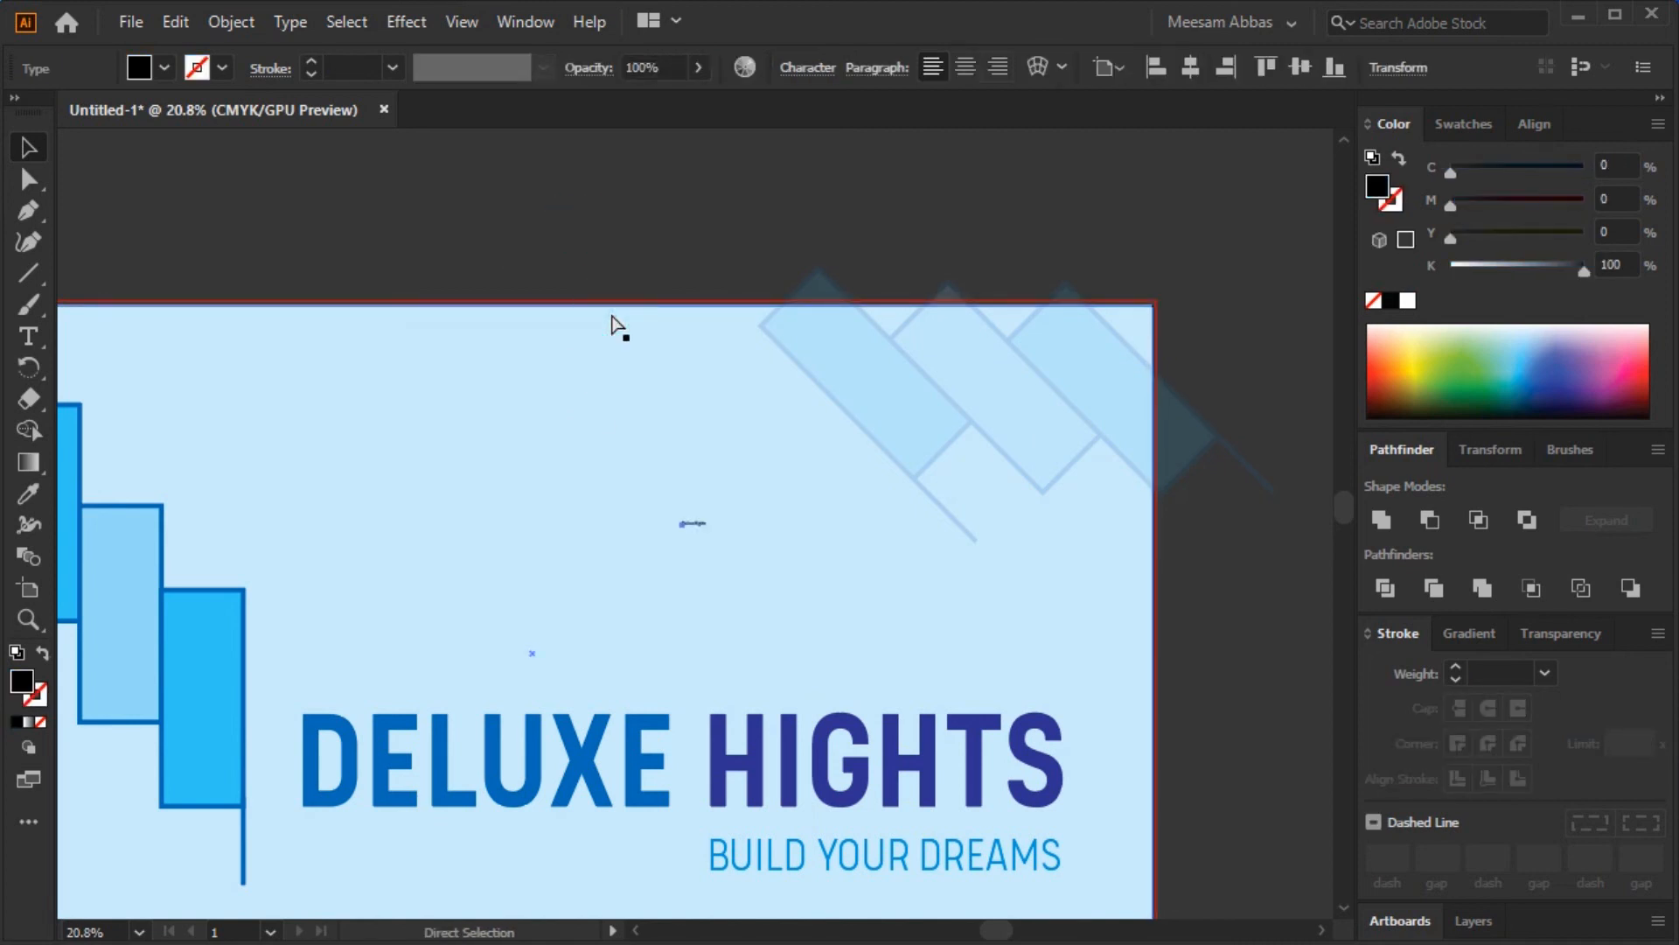
pyautogui.hotkey('ctrl', 'z')
pyautogui.press('v')
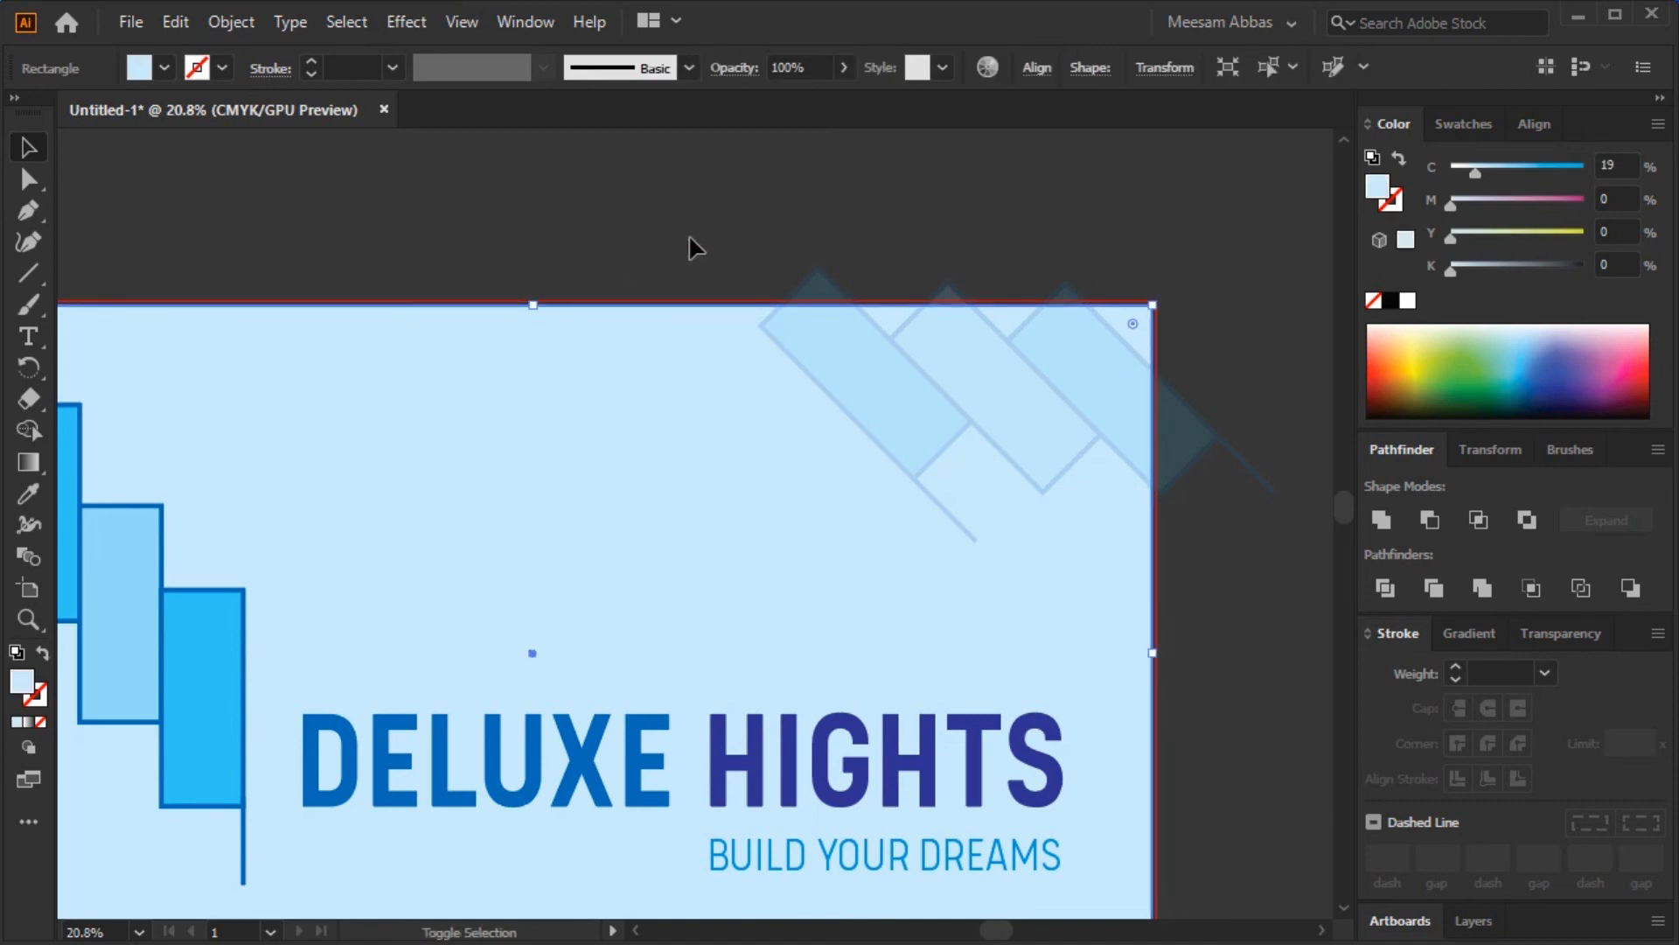
pyautogui.hotkey('ctrl', 'shift', ']')
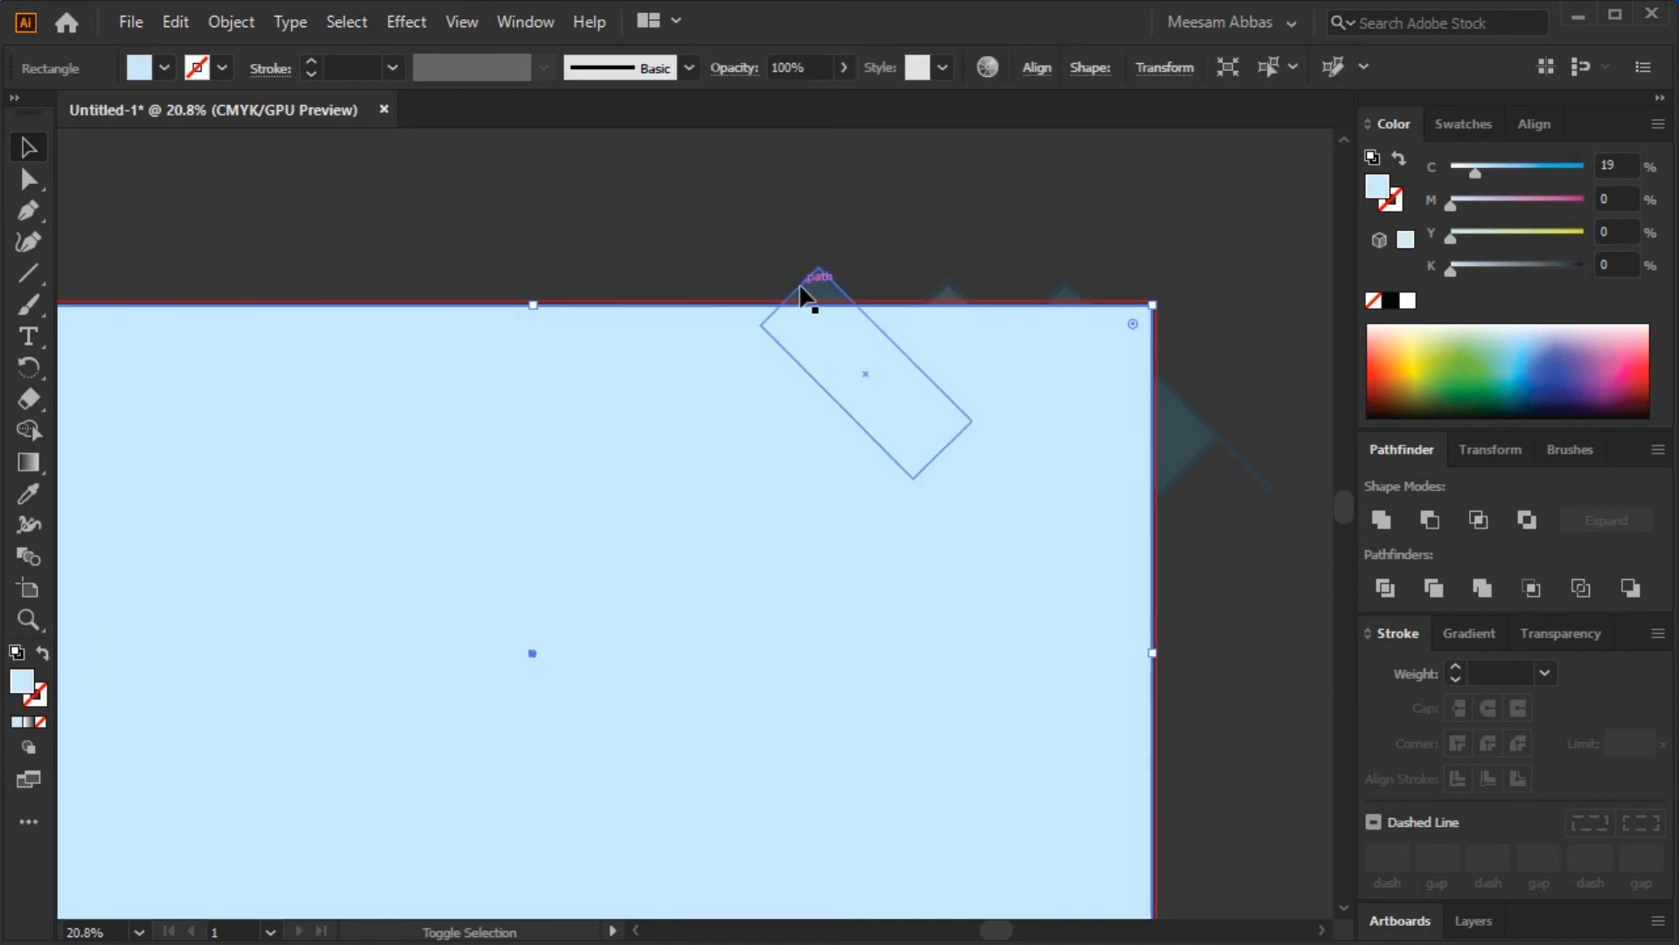
# - Make a clipping mask from the front rectangle and the faded rotated mark to trim it to the artboard
pyautogui.keyDown('shift'); pyautogui.click(805, 286); pyautogui.keyUp('shift')
pyautogui.rightClick(805, 286)
pyautogui.click(916, 516)
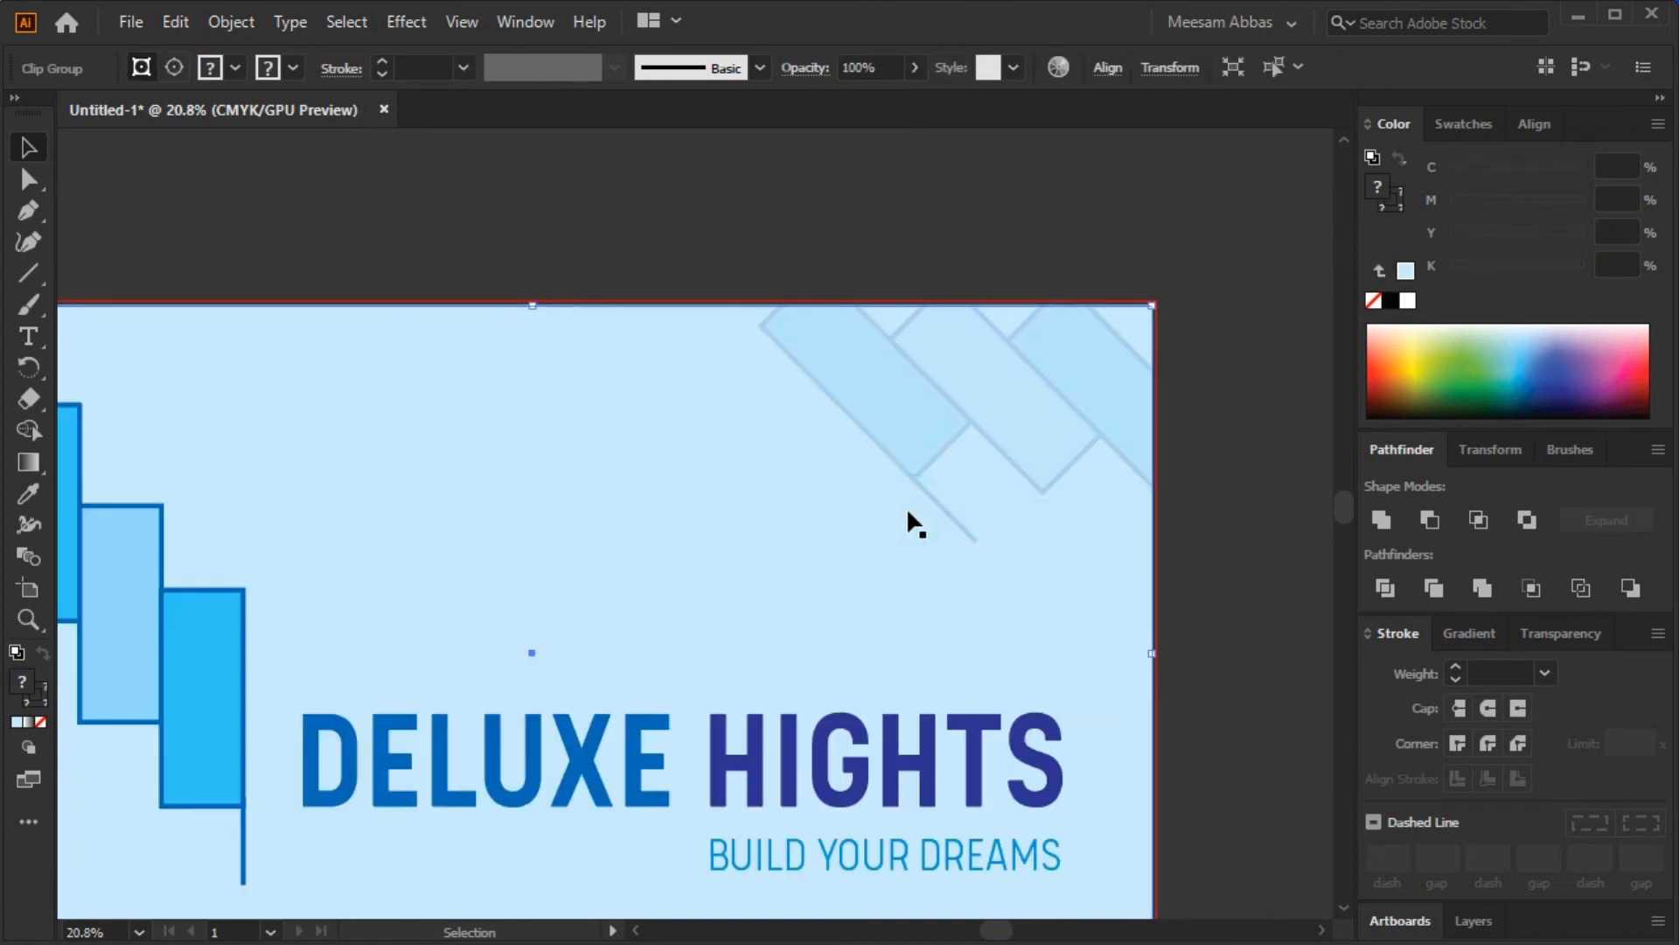
pyautogui.click(773, 238)
pyautogui.hotkey('ctrl', '0')
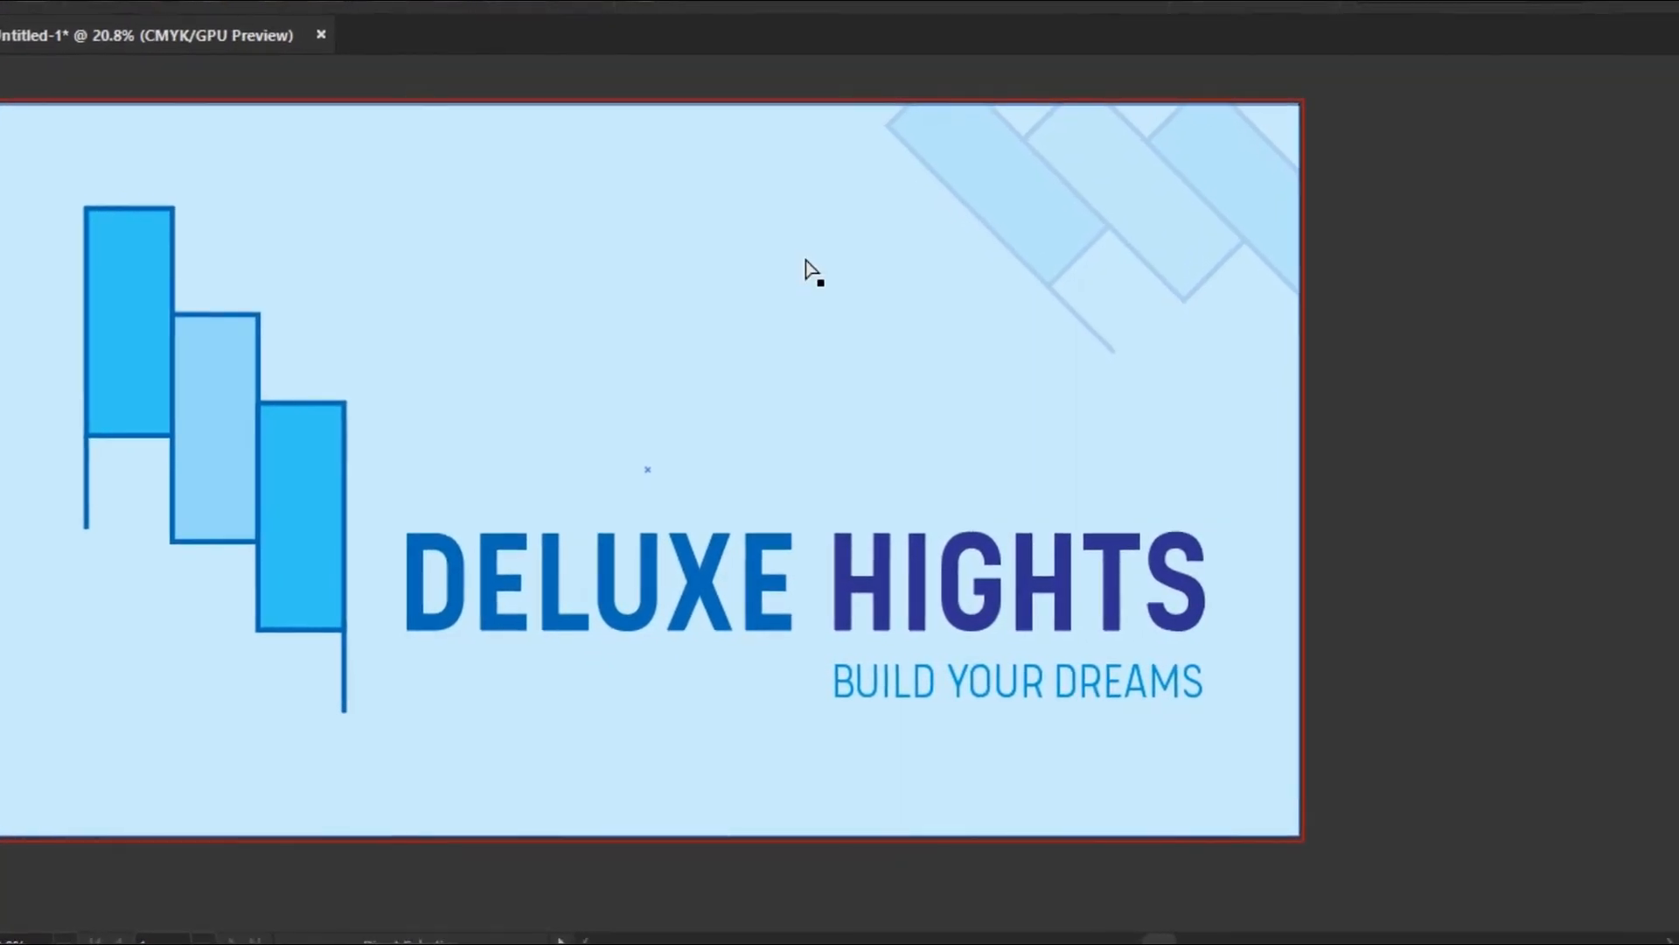
pyautogui.hotkey('ctrl', '0')
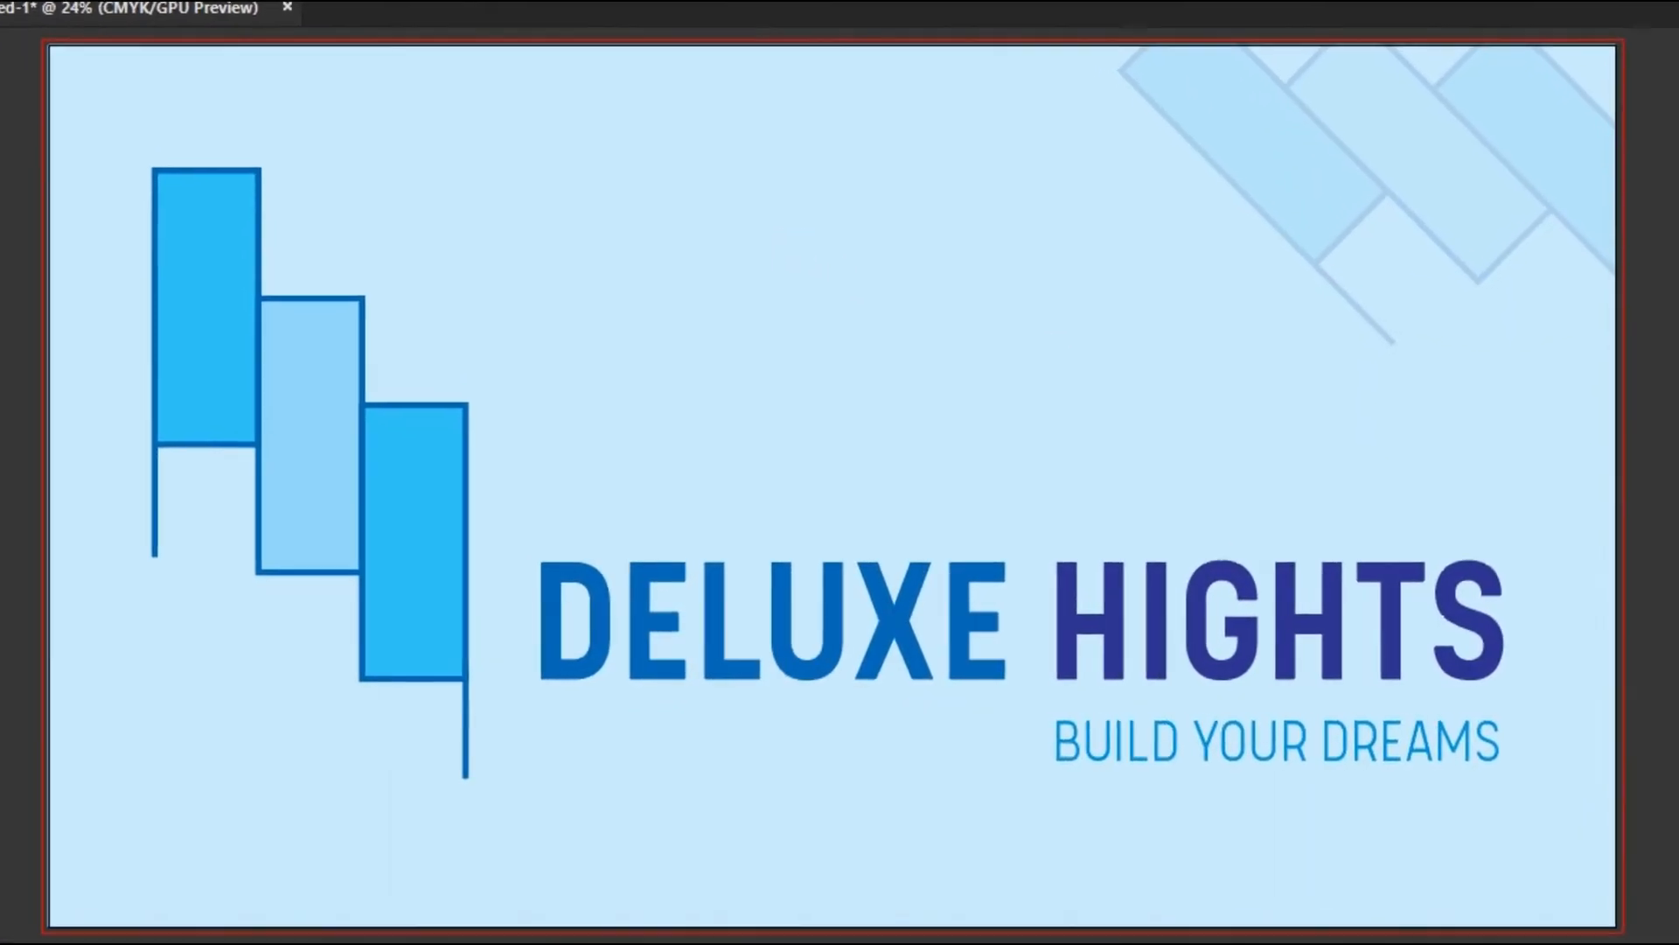